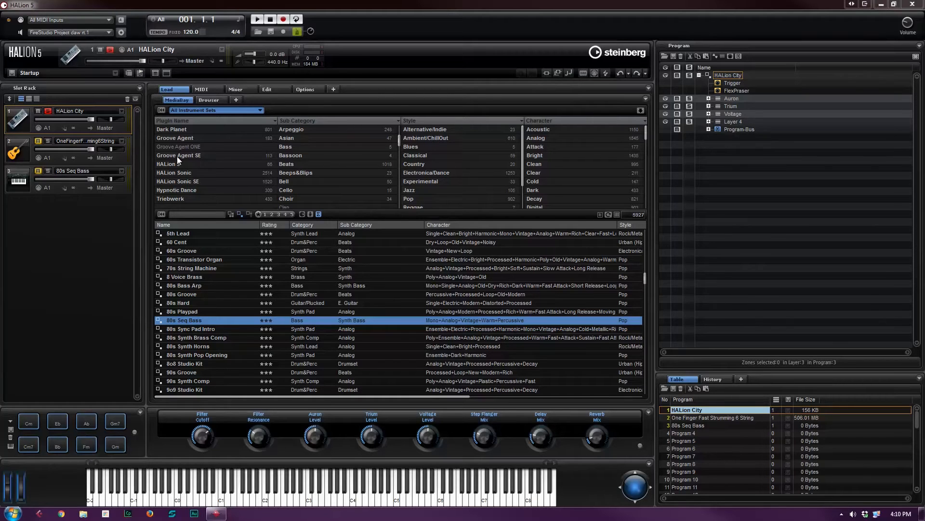
Audition the HALion City program by triggering the Eb, Ab, Gm7 and Cm chord pads, ending on Eb
left_click(57, 423)
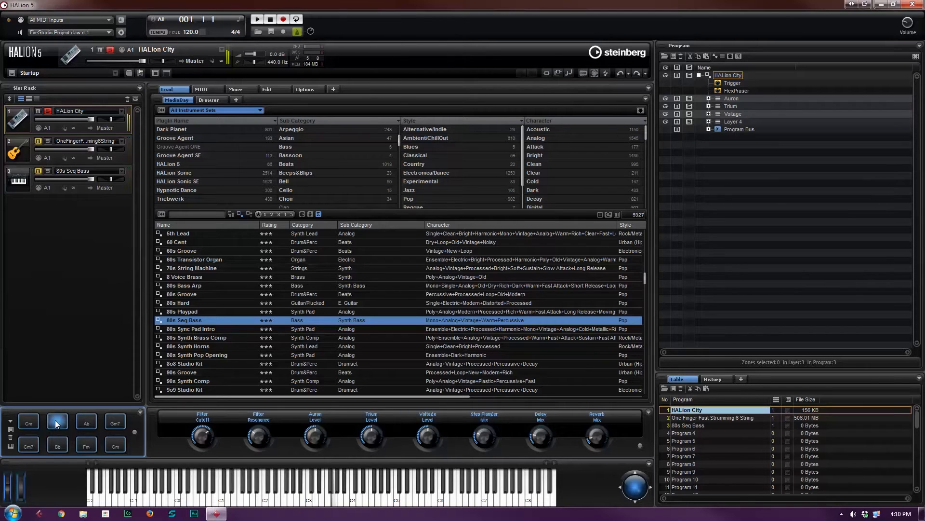
left_click(86, 424)
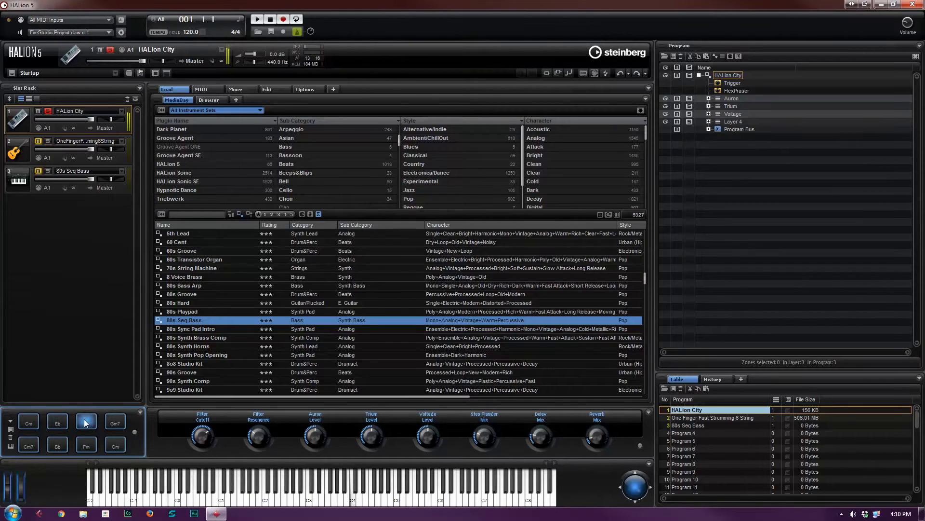
left_click(118, 423)
left_click(34, 423)
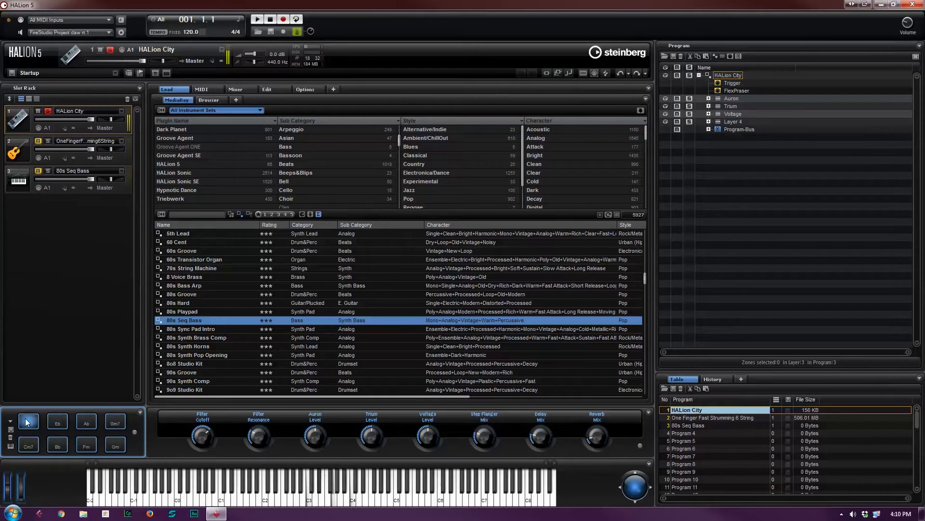
left_click(54, 423)
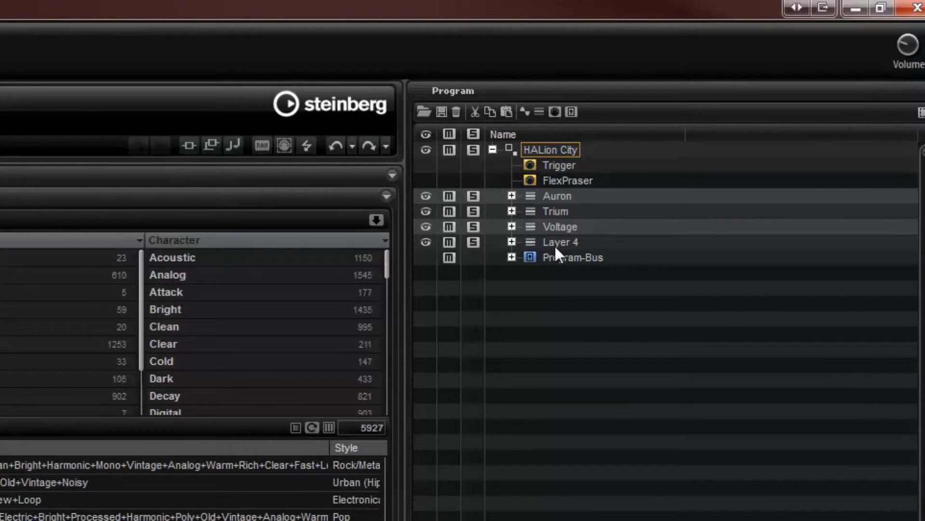
Inspect the contents of Layer 4 in the program tree, and expand and solo the Auron layer
left_click(512, 241)
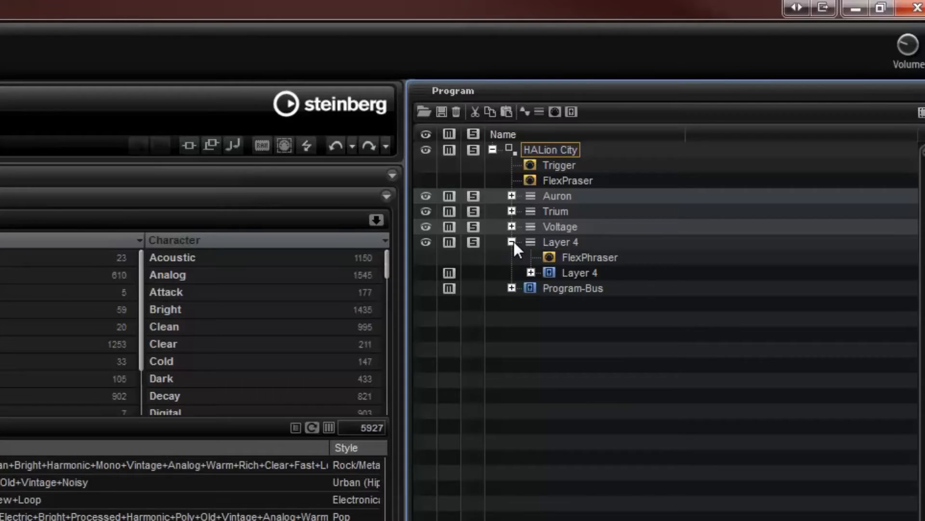
left_click(512, 241)
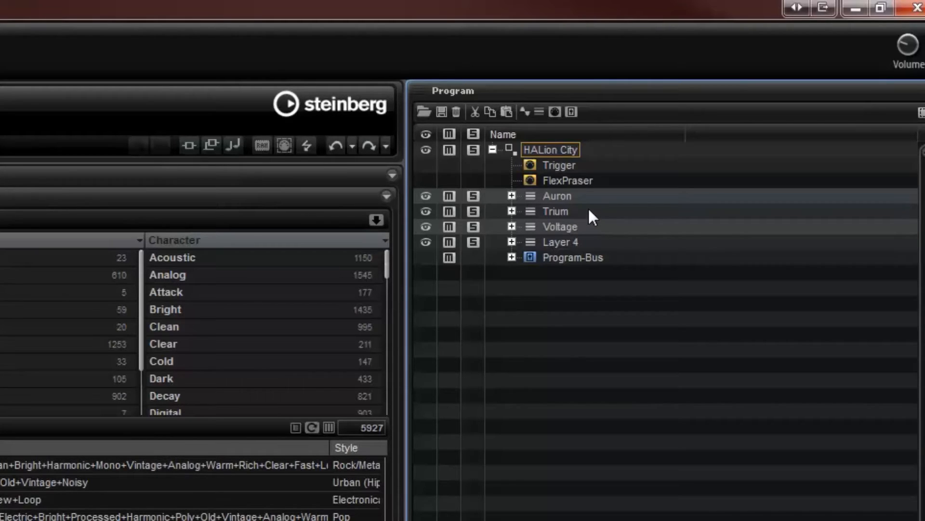
left_click(512, 195)
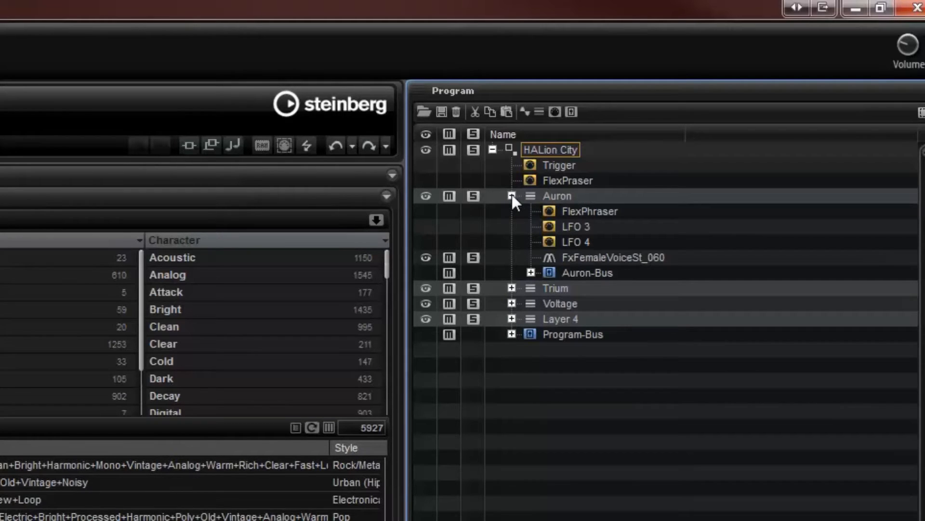
left_click(473, 196)
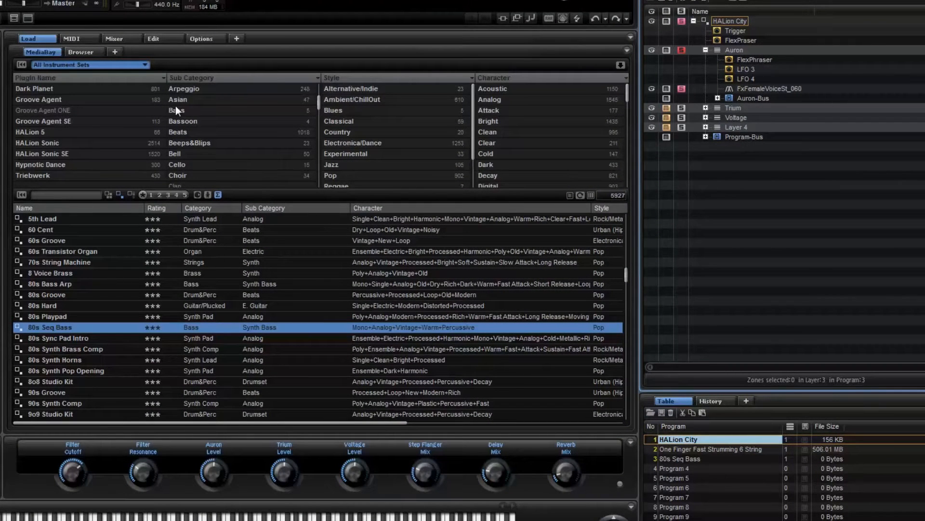
Open the program's editor and display the Auron macro page
left_click(166, 39)
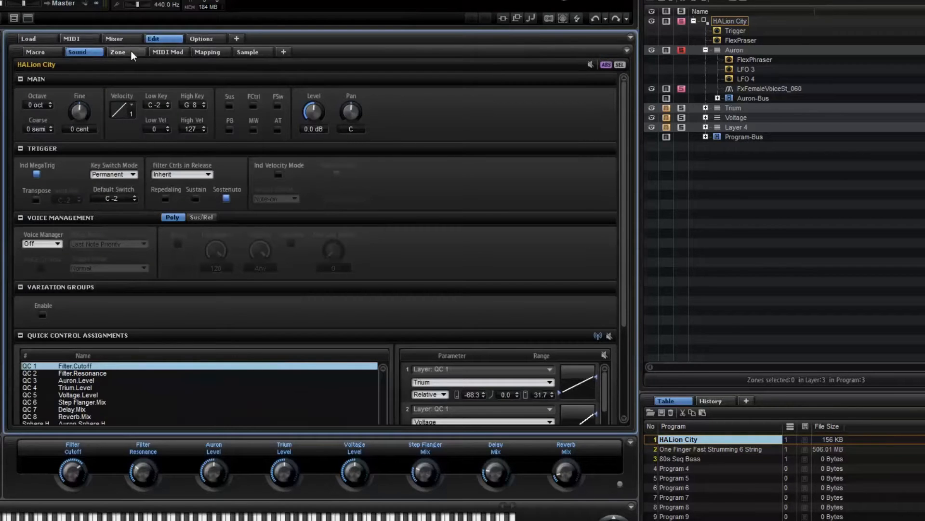
left_click(85, 53)
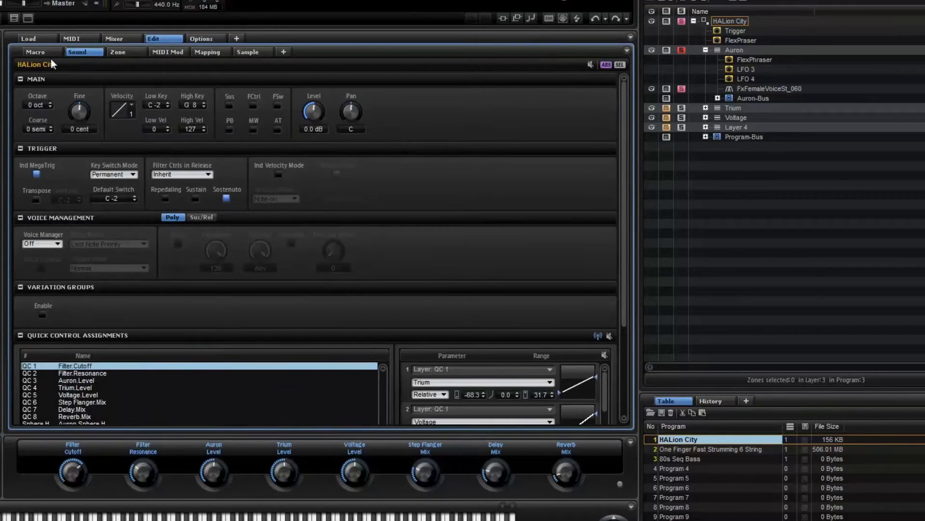
left_click(37, 53)
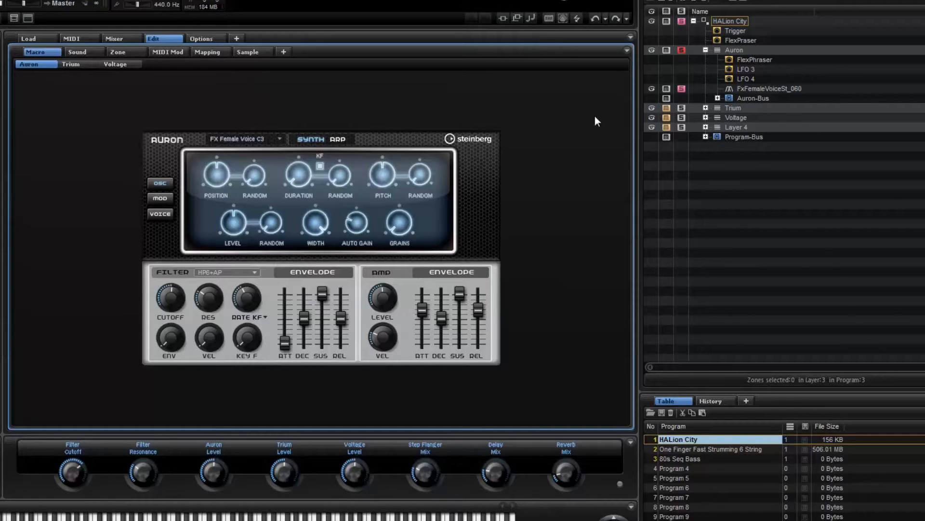
Open the sound settings of the Auron layer's FlexPhraser and deactivate it, comparing the layer with it off and on
left_click(741, 62)
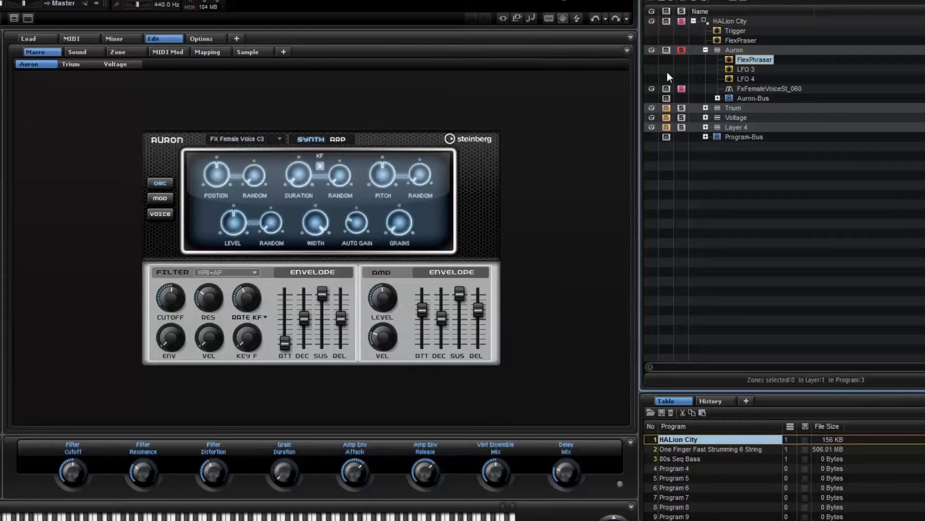
left_click(91, 51)
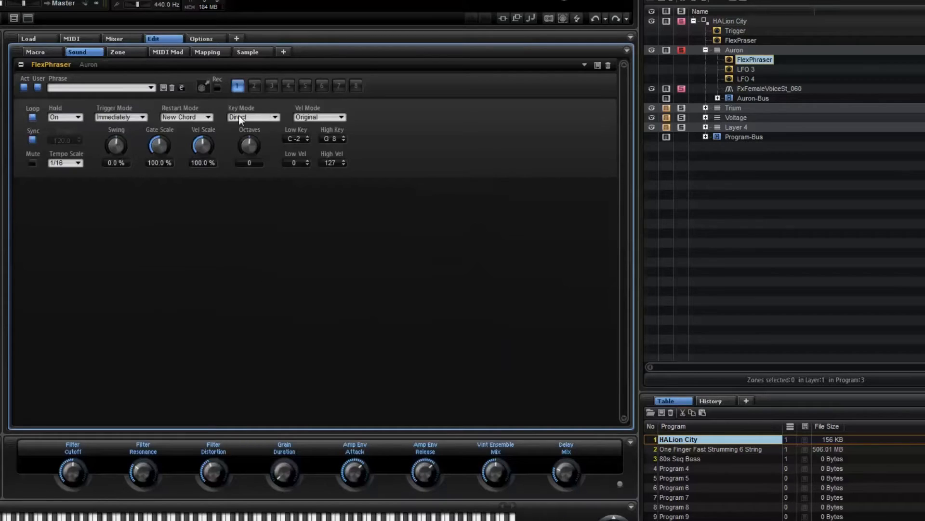
left_click(24, 86)
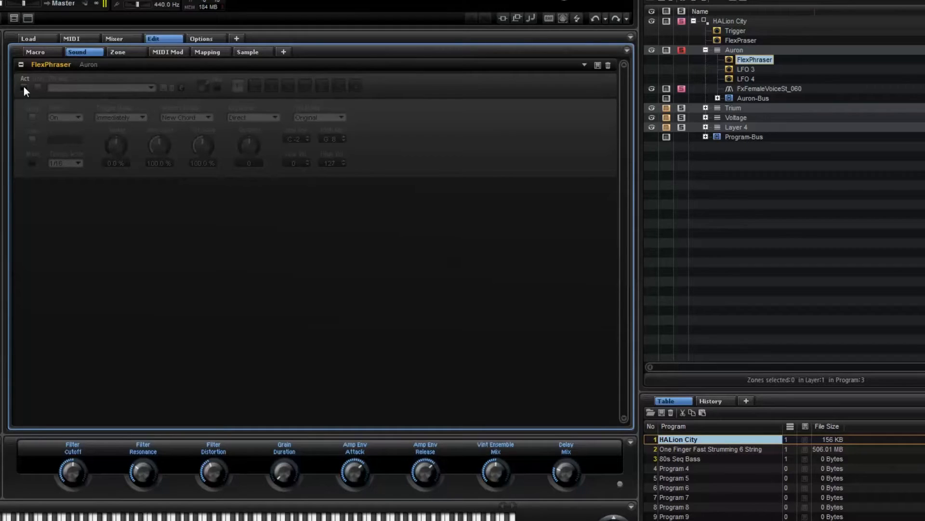
left_click(24, 86)
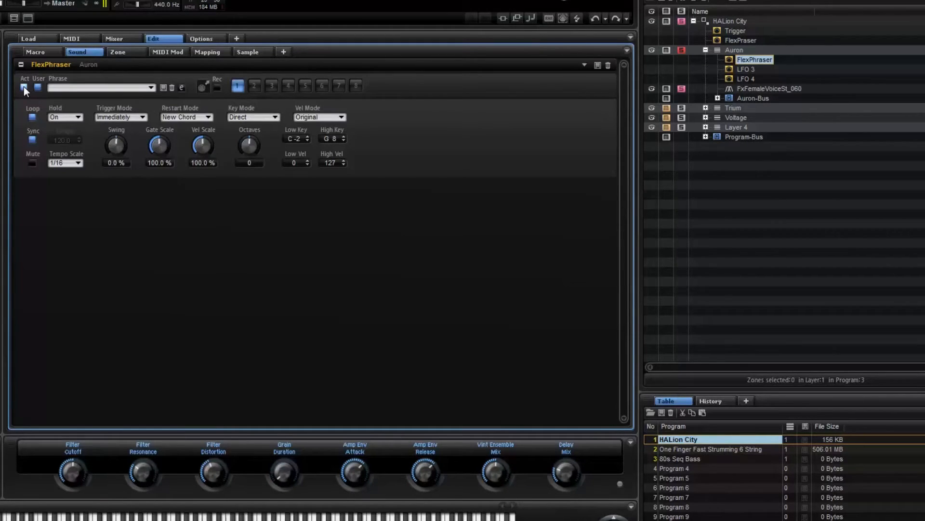
left_click(25, 86)
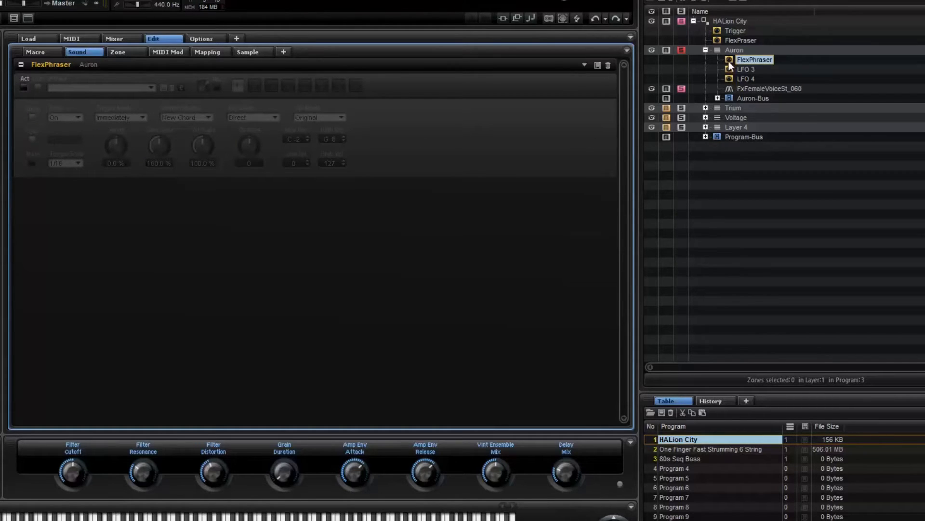
Solo the Trium layer in place of Auron and deactivate Trium's FlexPhraser
left_click(681, 50)
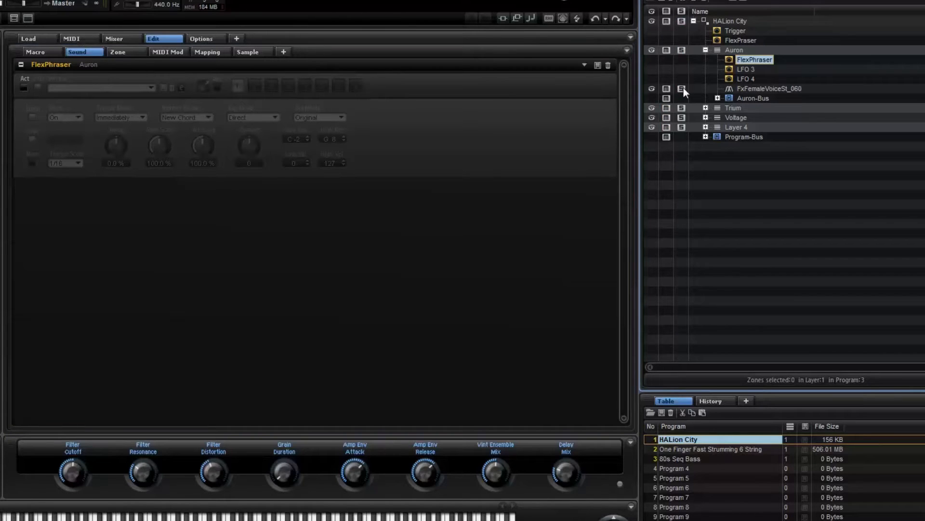
left_click(682, 108)
left_click(705, 108)
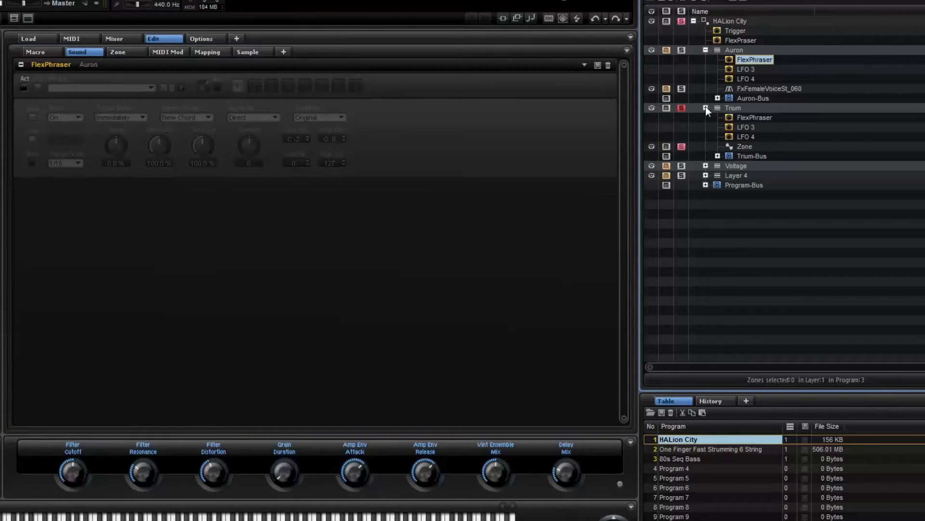
left_click(752, 118)
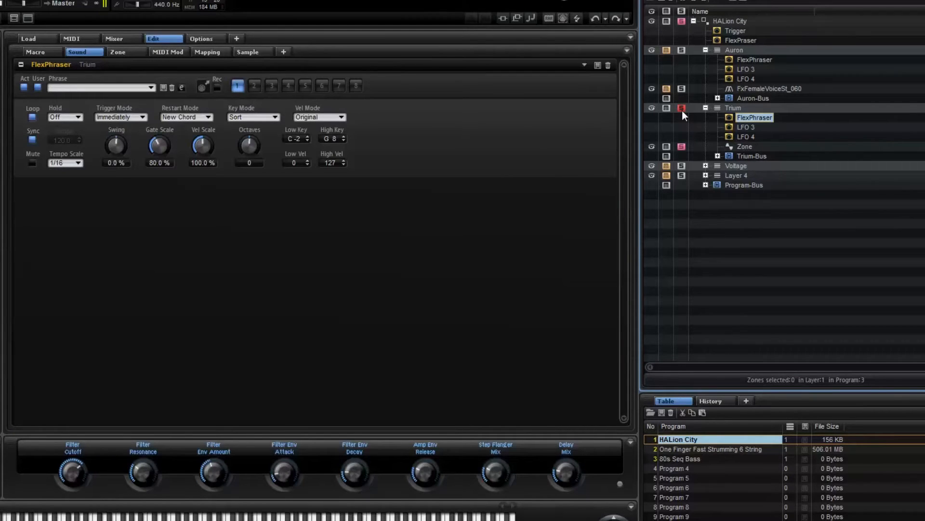
left_click(22, 87)
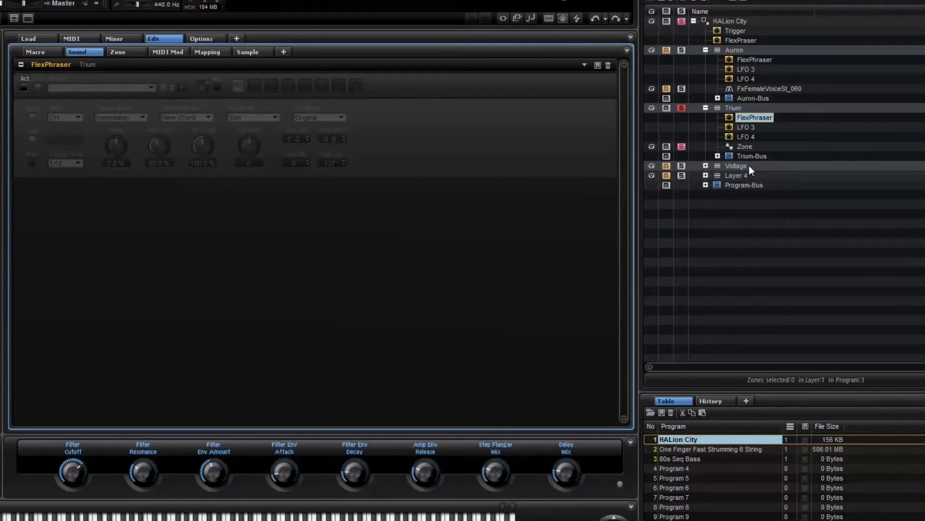
Examine the effects inside the Trium-Bus and the Auron-Bus, collapsing each bus again
left_click(717, 156)
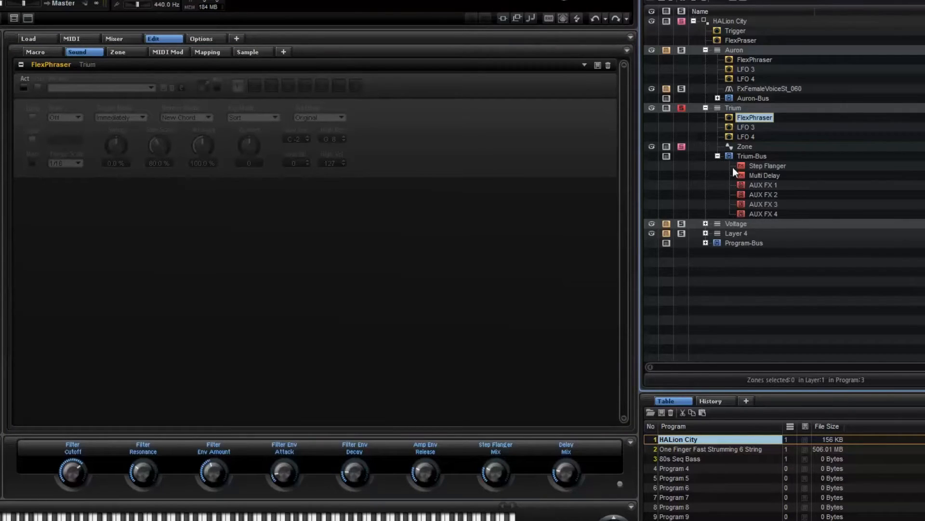
left_click(717, 156)
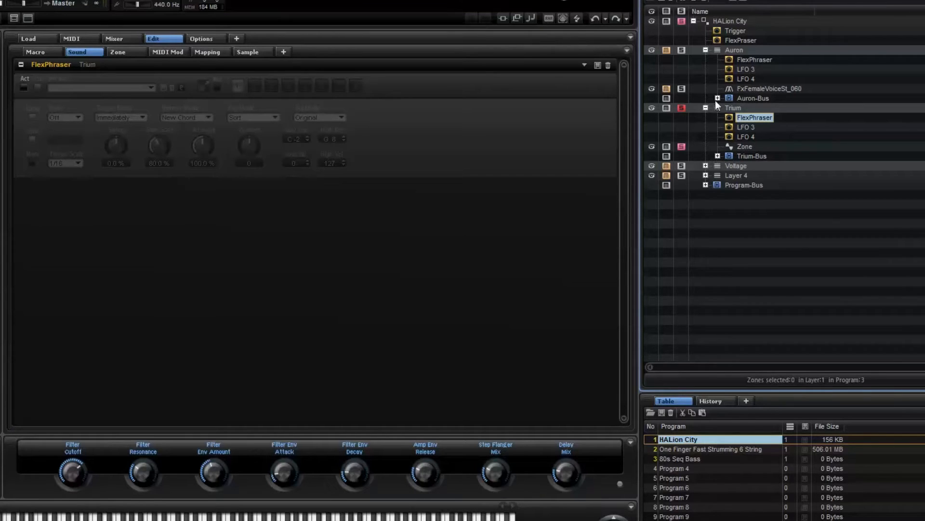
left_click(718, 98)
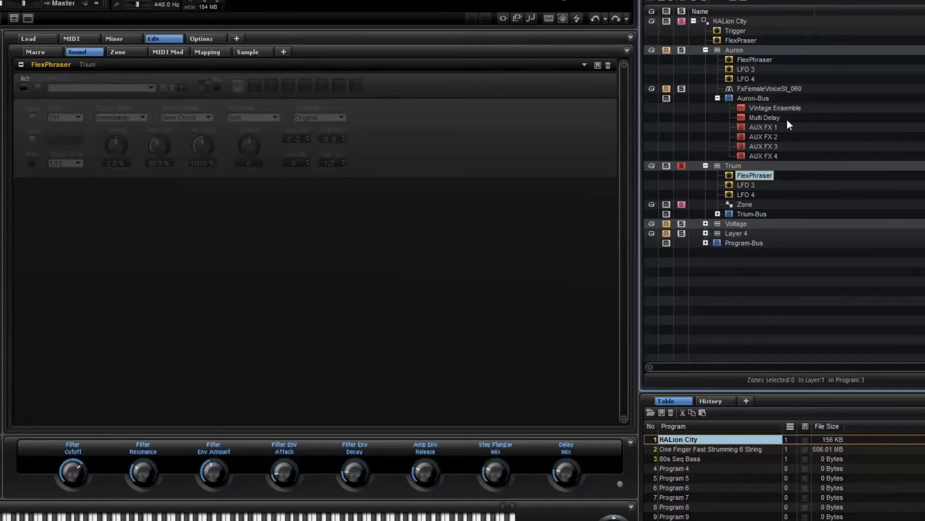
left_click(718, 98)
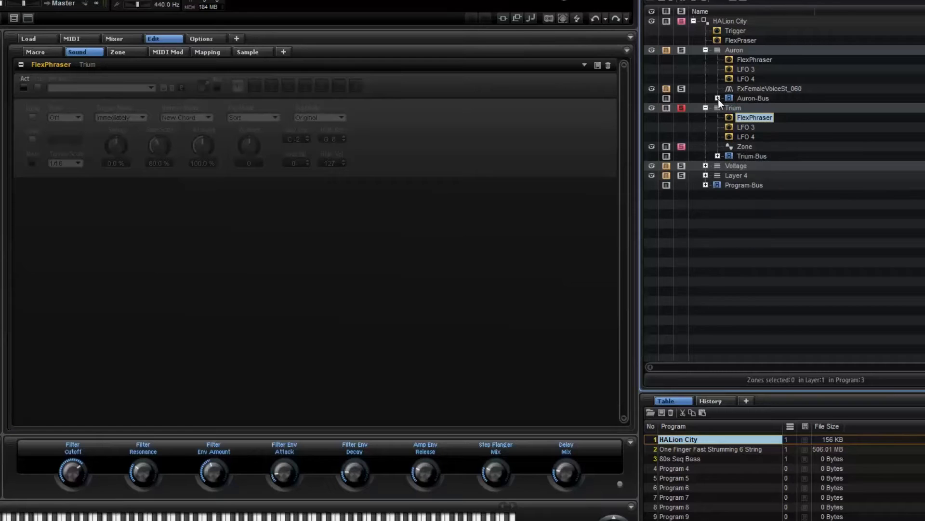
Solo the Voltage layer in place of Trium, expand it and open its FlexPhraser settings
left_click(682, 108)
left_click(682, 166)
left_click(705, 165)
left_click(746, 177)
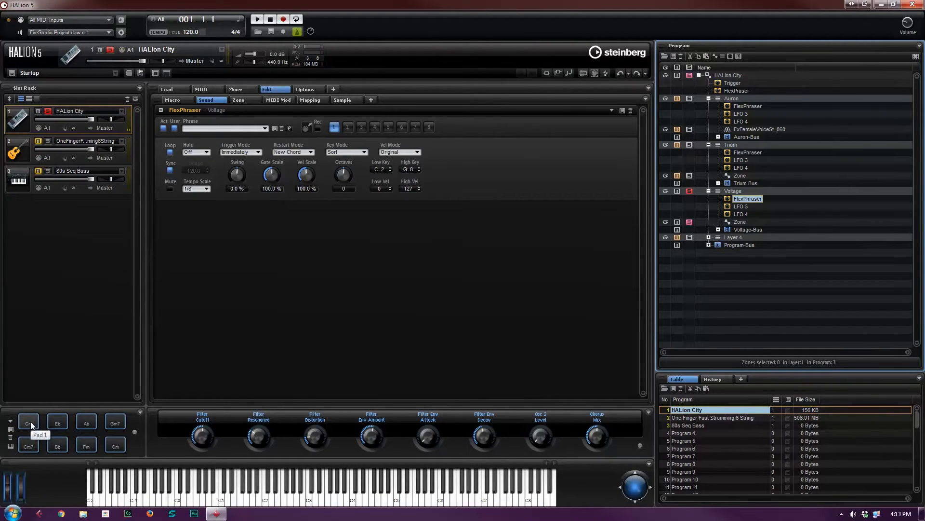
Deactivate the Voltage layer's FlexPhraser, auditioning the Eb chord pad before and after
left_click(56, 422)
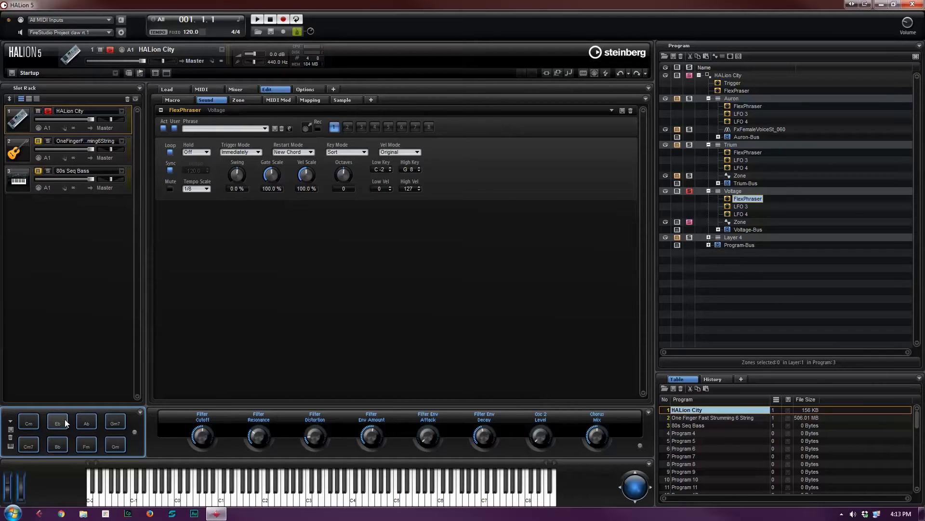
left_click(164, 129)
left_click(58, 423)
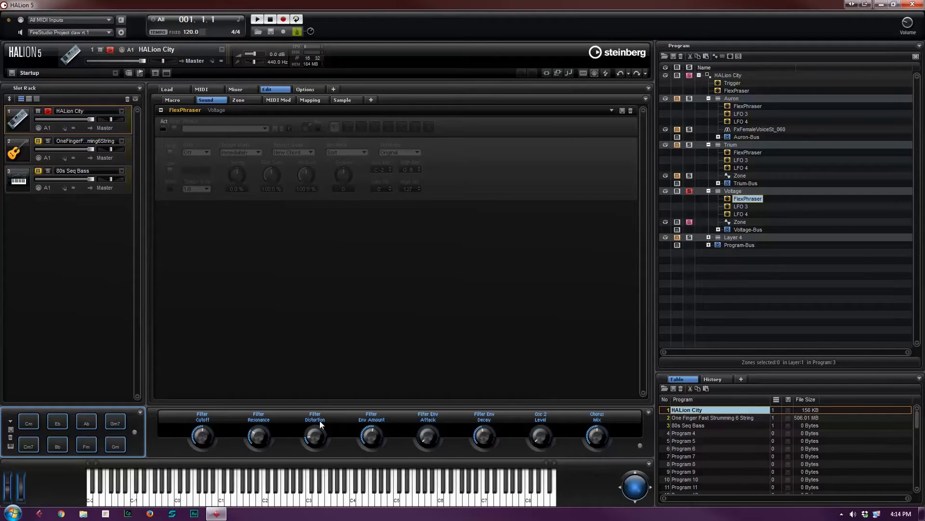
Remove the solo from the Voltage layer and reactivate the Auron layer's FlexPhraser
left_click(688, 190)
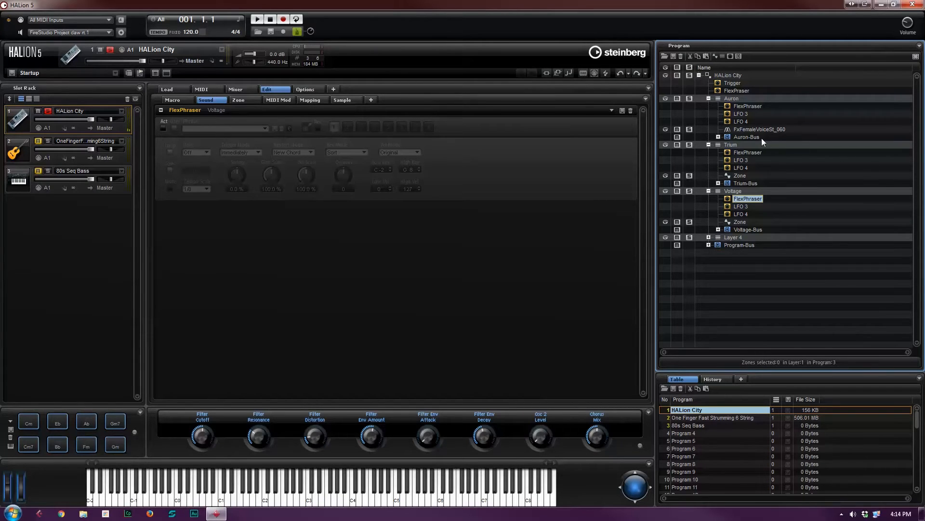
left_click(745, 131)
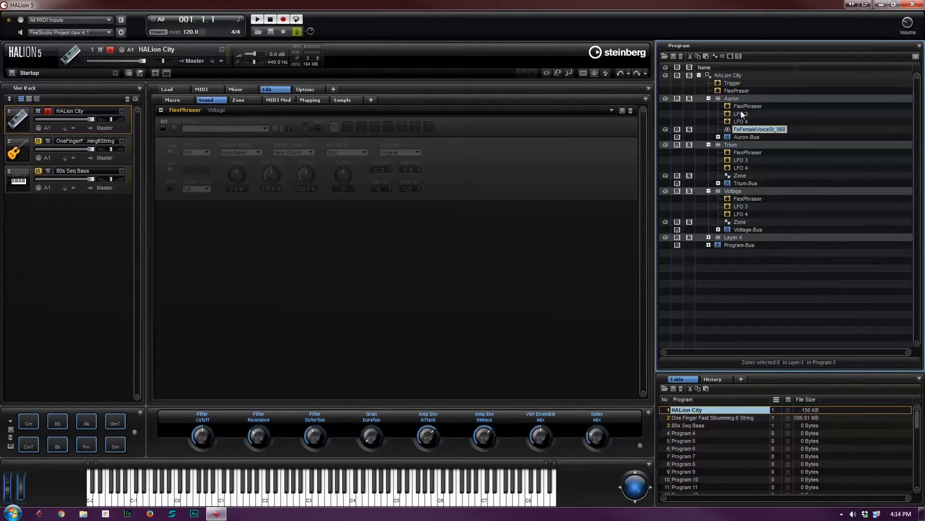
left_click(743, 99)
left_click(743, 106)
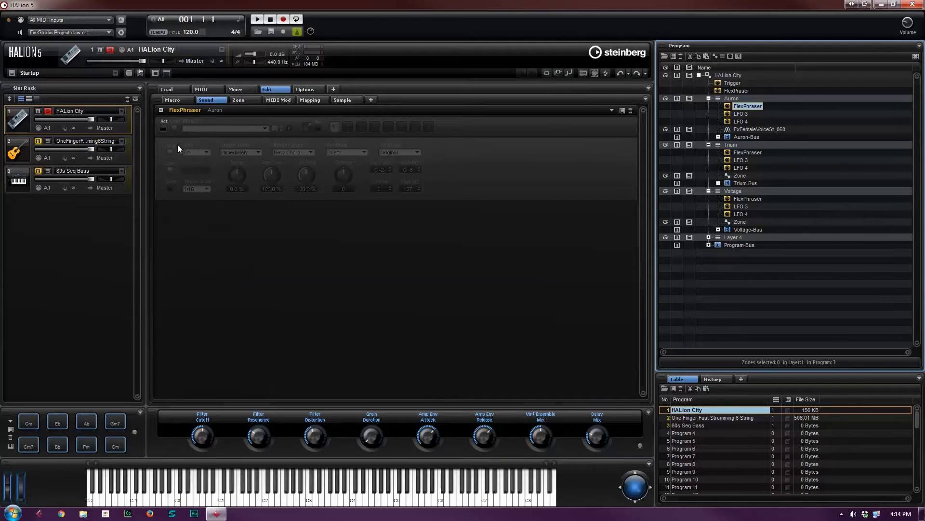
left_click(162, 127)
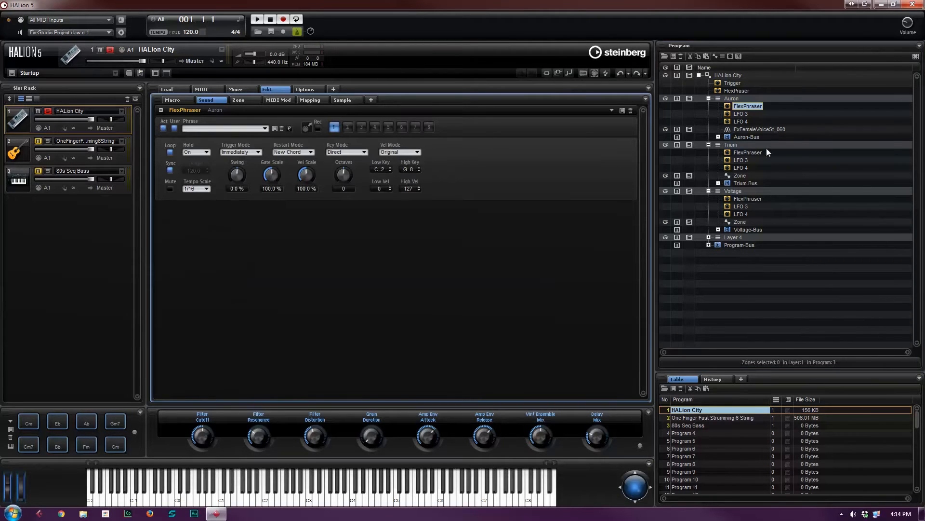
Reactivate the FlexPhrasers of the Trium and Voltage layers
left_click(746, 152)
left_click(162, 129)
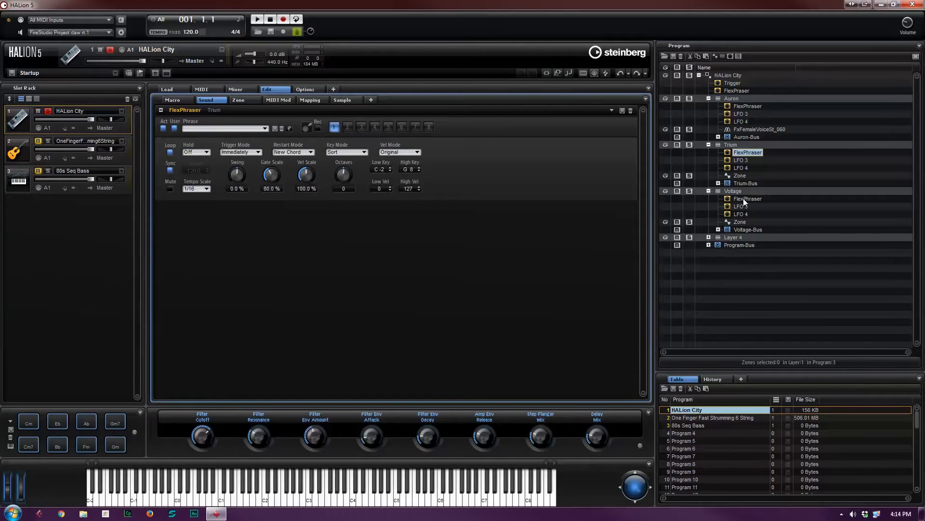
left_click(744, 198)
left_click(163, 128)
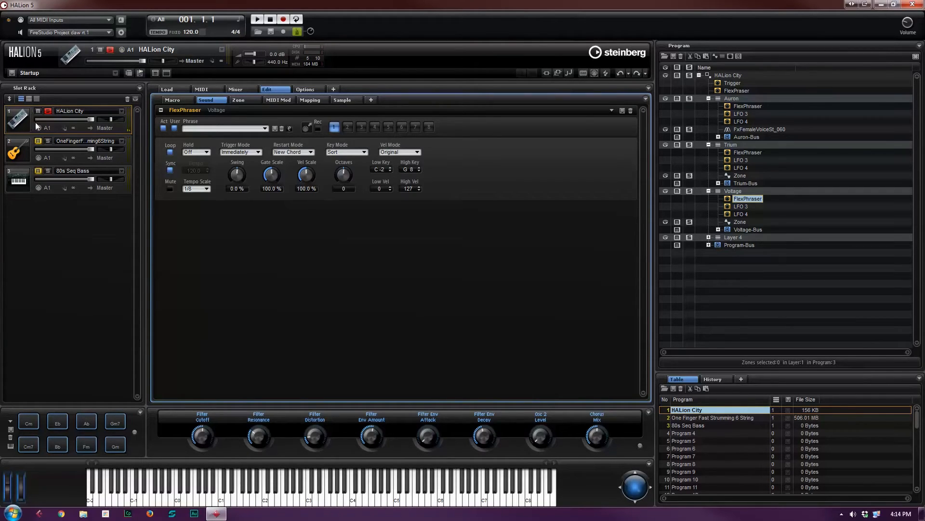
Solo the One Finger Fast Strumming 6 String slot in place of HALion City and select it for editing
left_click(49, 111)
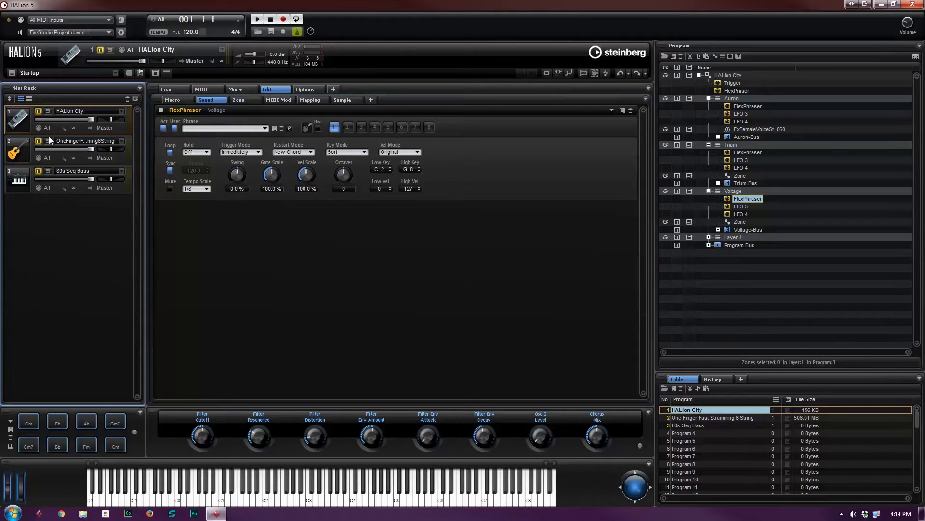
left_click(48, 141)
left_click(15, 152)
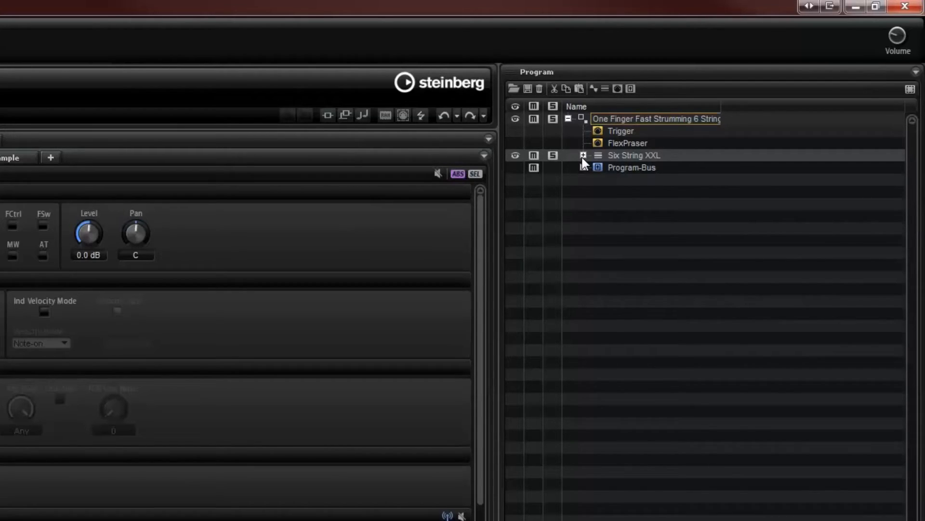
Expand the Six String XXL layer to examine its modules and articulation sublayers
left_click(582, 155)
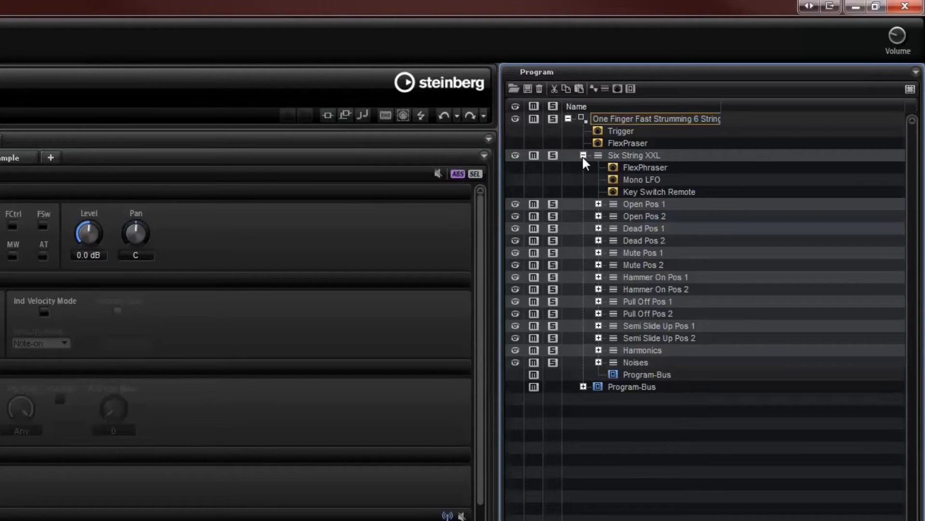
left_click(583, 155)
left_click(583, 156)
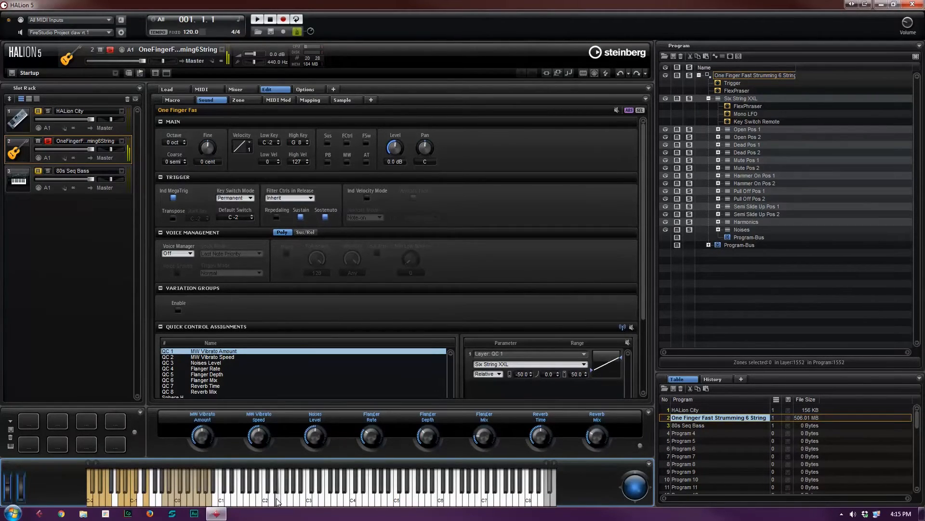
Lower the fixed tempo to 90.0 BPM
left_click(196, 34)
scroll(187, 30, "down", 4)
scroll(188, 32, "down", 15)
scroll(188, 32, "down", 4)
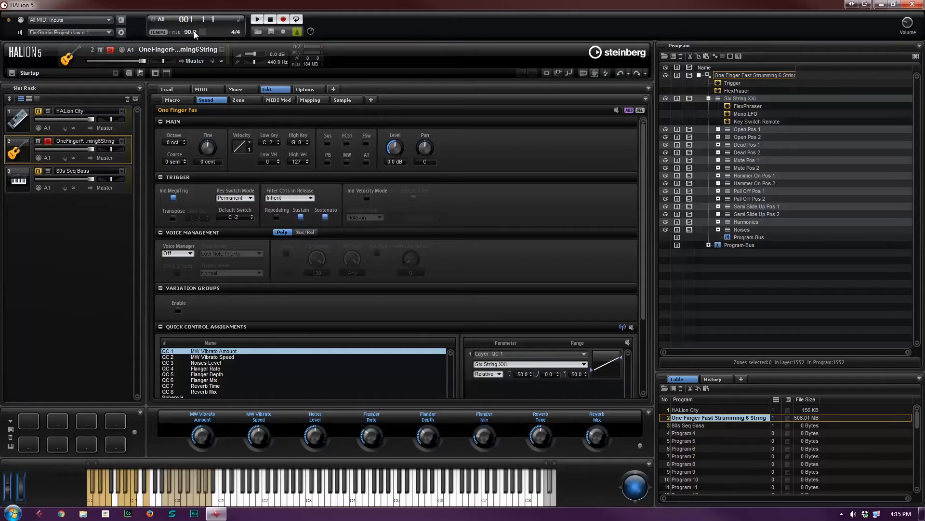
Audition the strummed guitar with notes in the playing range and the low key switches starting at C-2
left_click(280, 503)
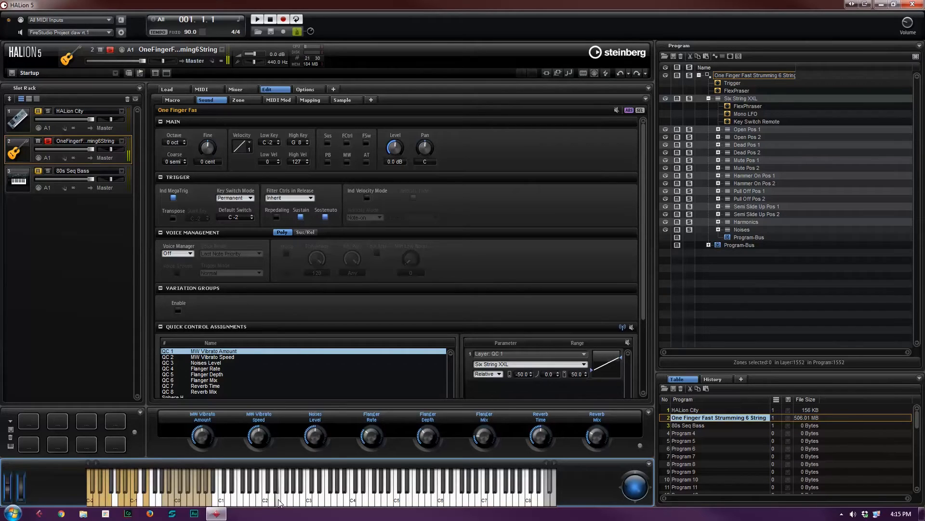
left_click(297, 500)
left_click(88, 502)
left_click(97, 503)
left_click(95, 502)
Select the 80s Seq Bass slot for editing and solo it in place of the six-string guitar
left_click(21, 182)
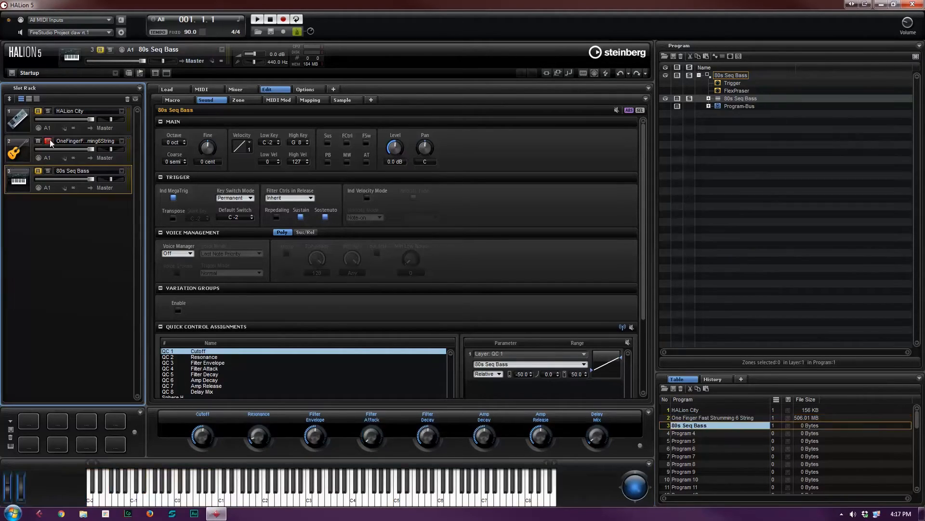
left_click(39, 171)
left_click(47, 171)
Expand the 80s Seq Bass layer and activate both its Super Arp FlexPhraser and the program-level Alternate 1 FlexPraser
left_click(709, 99)
left_click(747, 106)
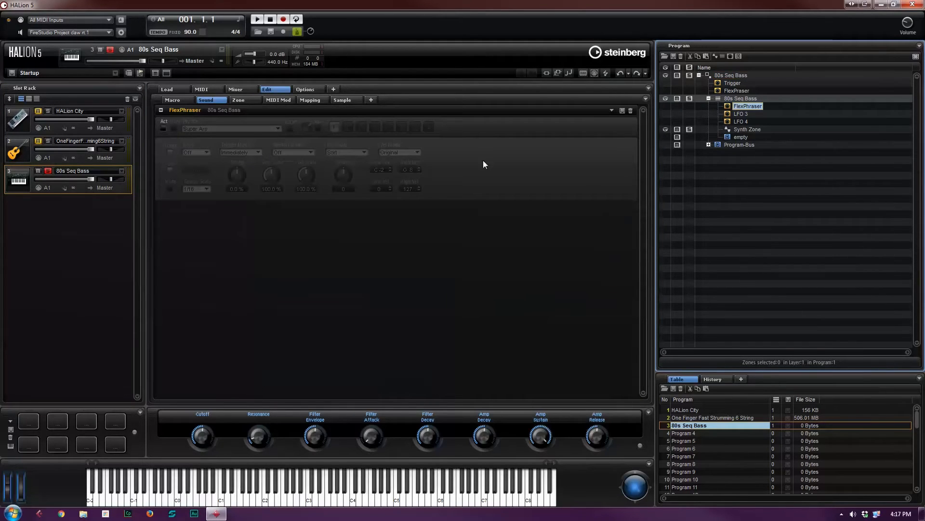
left_click(734, 92)
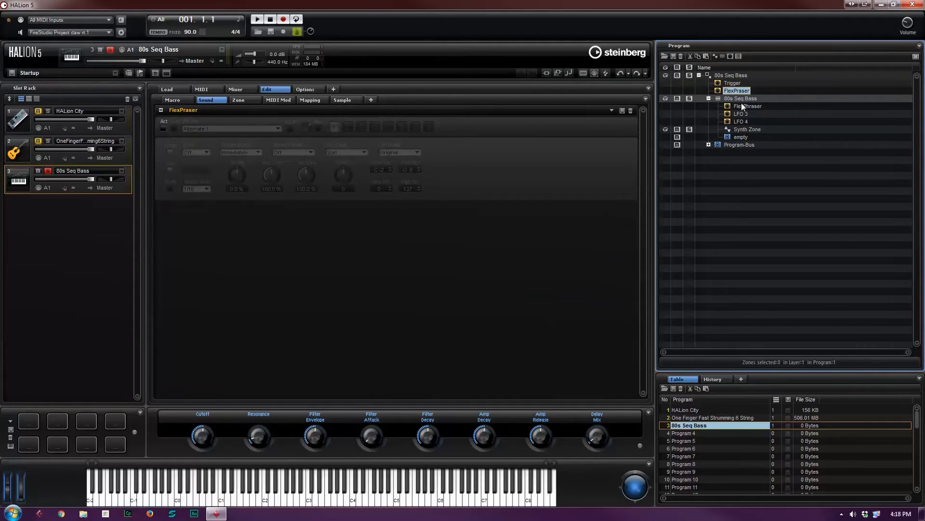
left_click(743, 107)
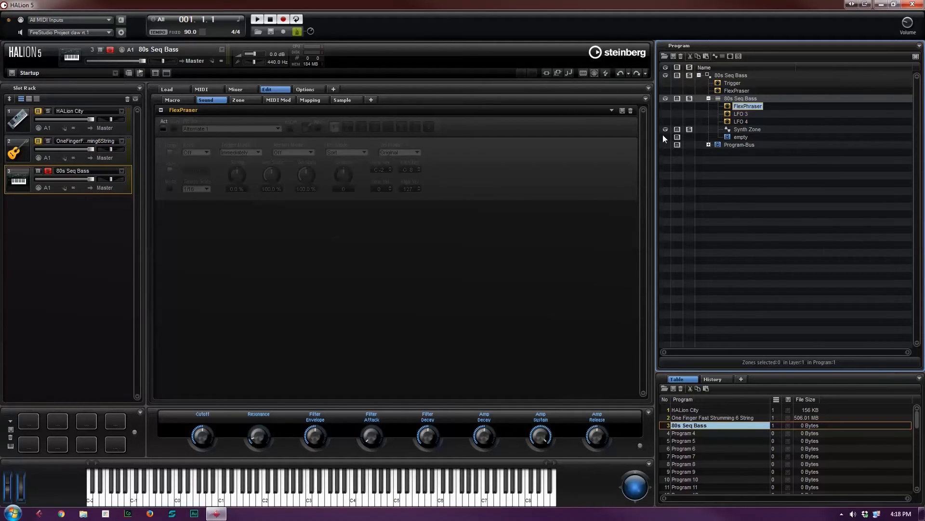
left_click(163, 129)
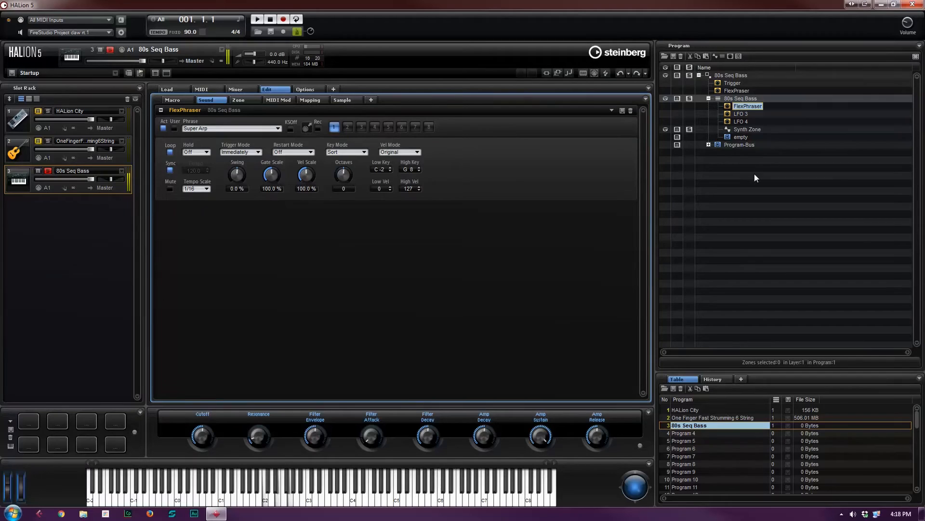
left_click(730, 91)
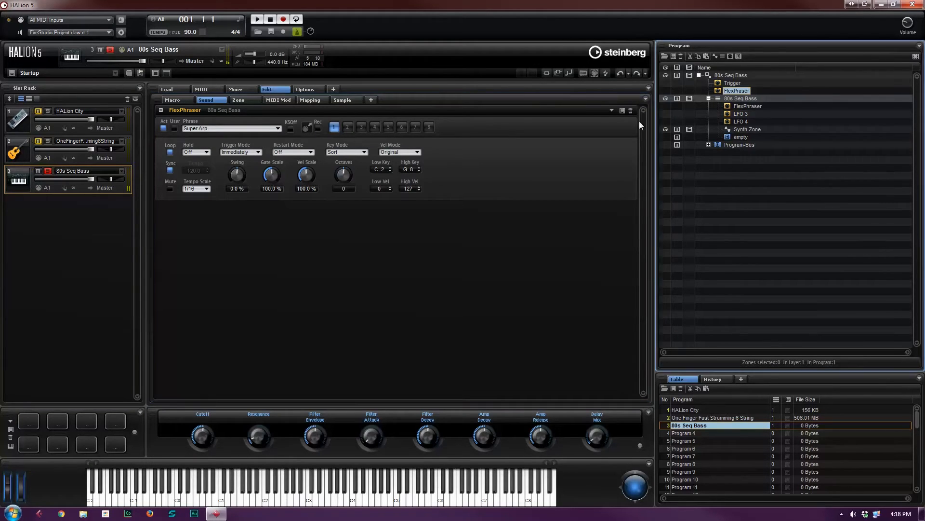
left_click(162, 128)
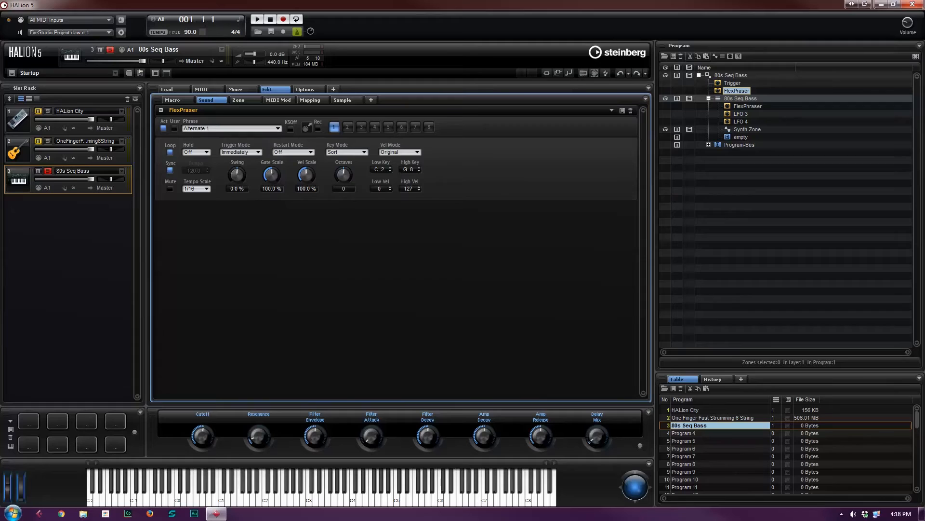
Select the One Finger Fast Strumming 6 String slot and solo it in place of 80s Seq Bass
left_click(21, 152)
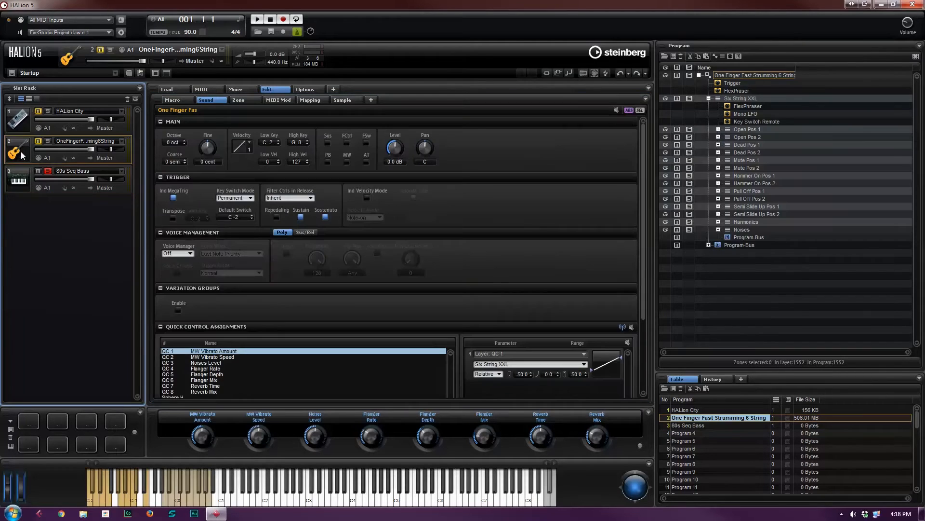
left_click(38, 141)
left_click(47, 141)
left_click(48, 171)
Examine the Six String XXL layer's FlexPhraser and the Key Switch C-2 module in Open Pos 1, and collapse the layer
left_click(748, 107)
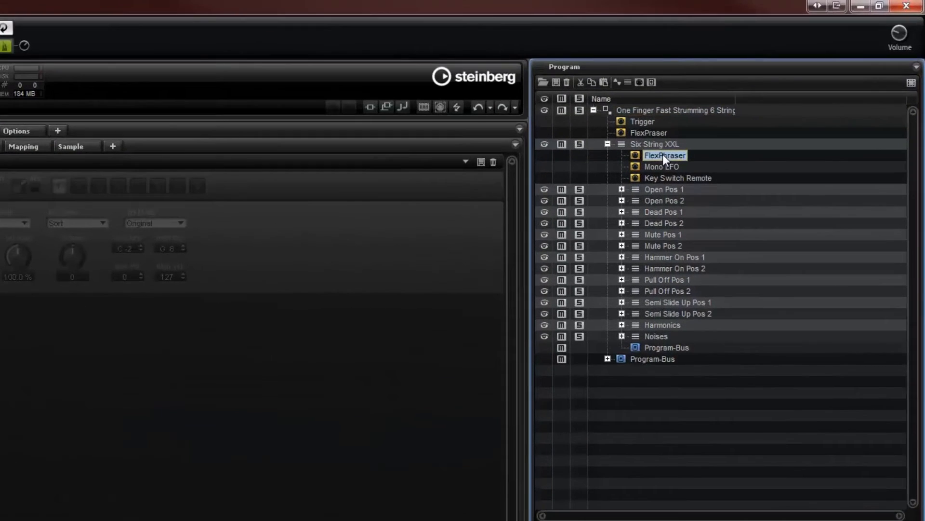
left_click(621, 190)
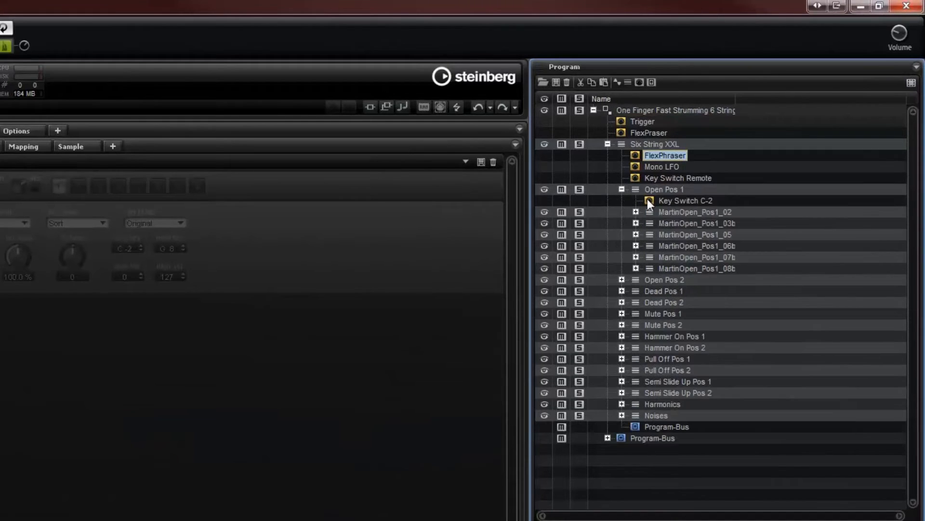
left_click(670, 201)
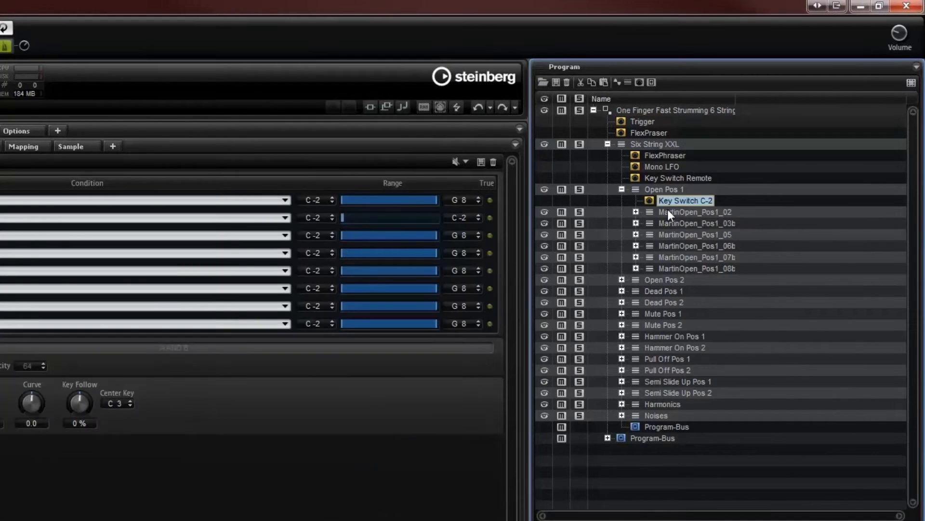
left_click(620, 188)
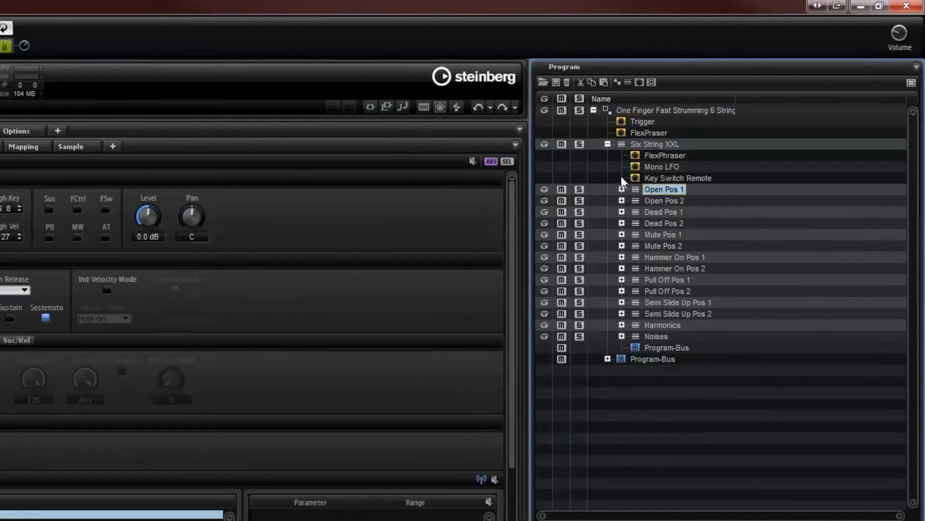
left_click(607, 144)
Open the guitar program's top-level FlexPraser and switch it to variation 2
left_click(635, 136)
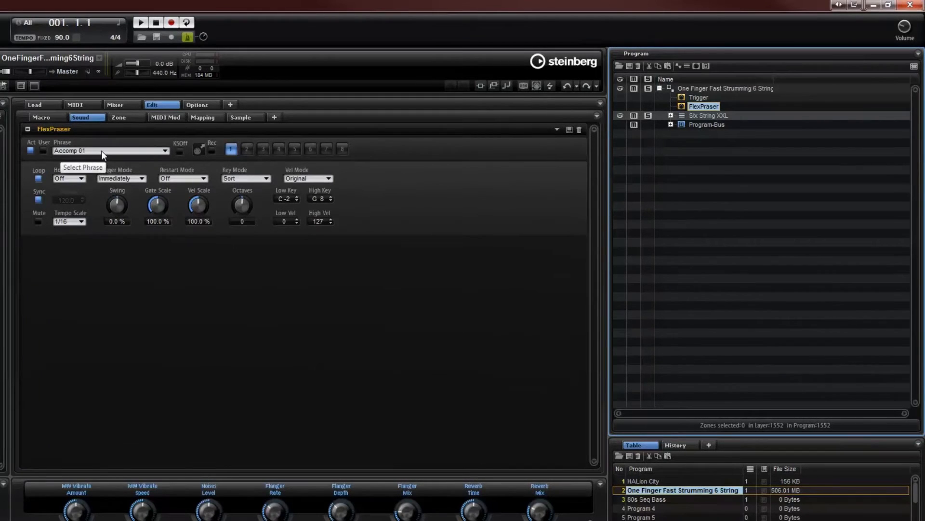
left_click(101, 151)
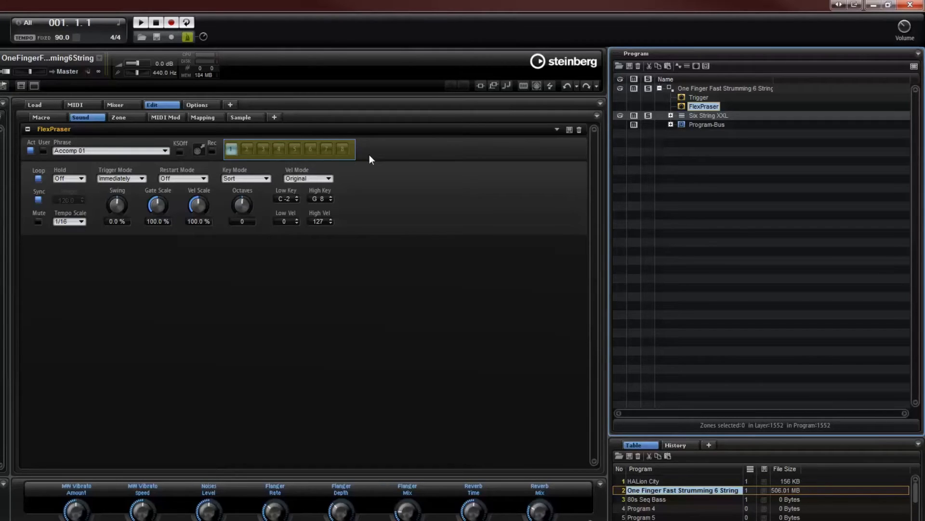
left_click(248, 150)
left_click(247, 149)
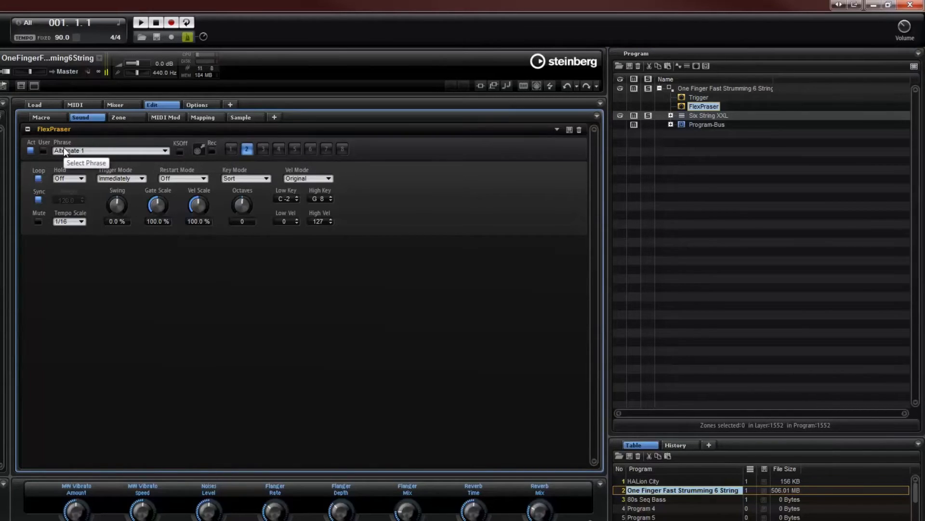
Load the phrase Accomp 02 from the Steel guitar construction sets into FlexPraser variation 2
left_click(166, 150)
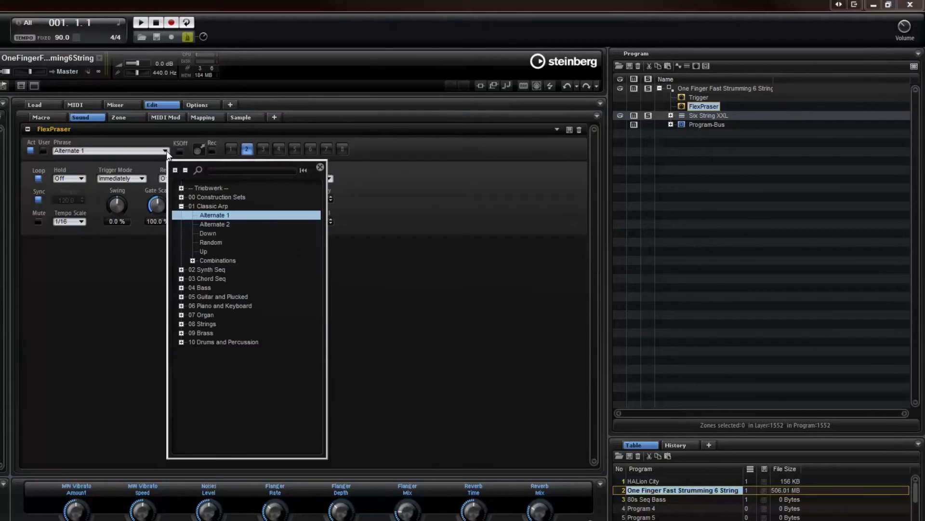
left_click(181, 197)
left_click(193, 215)
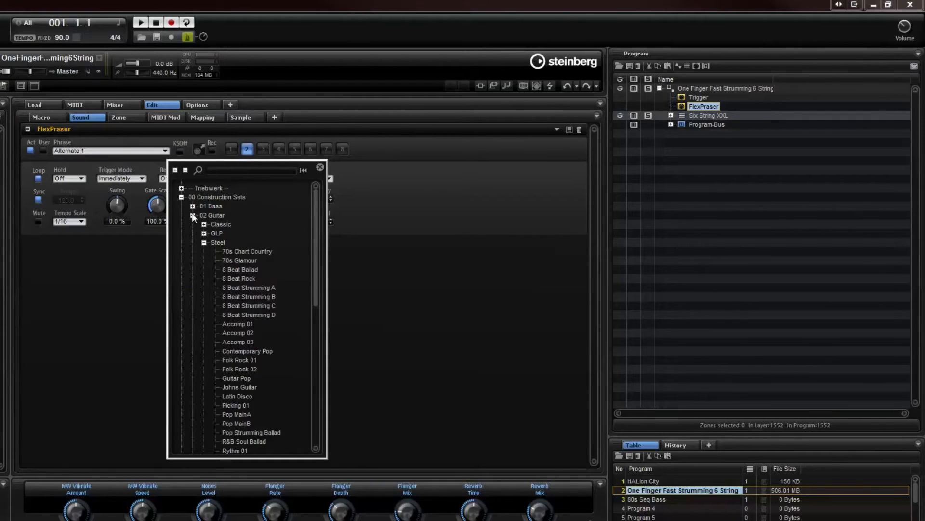
left_click(239, 332)
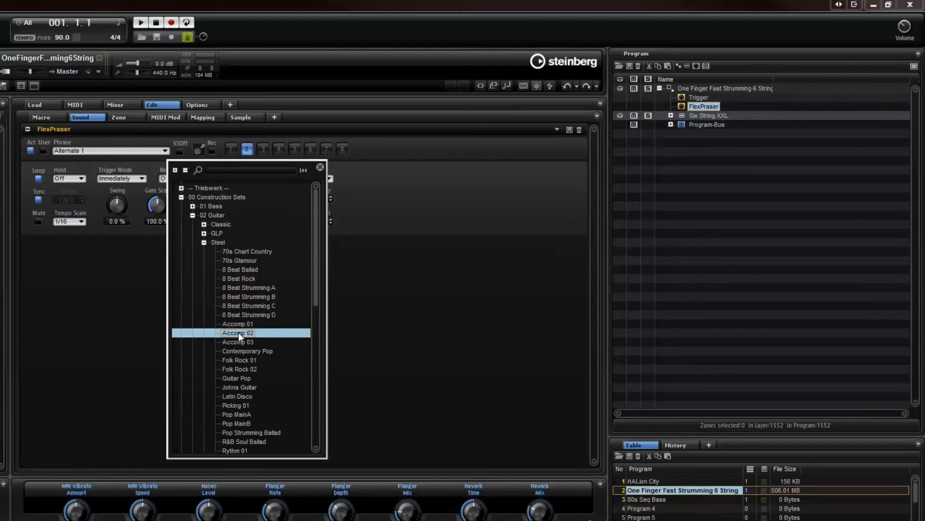
double_click(240, 332)
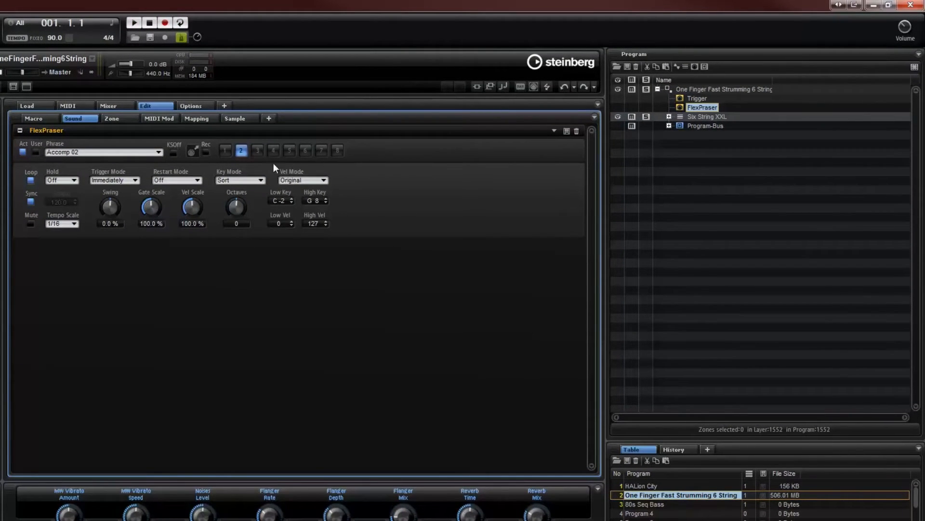
Copy FlexPraser variation 2 and paste it into variation 3
right_click(241, 152)
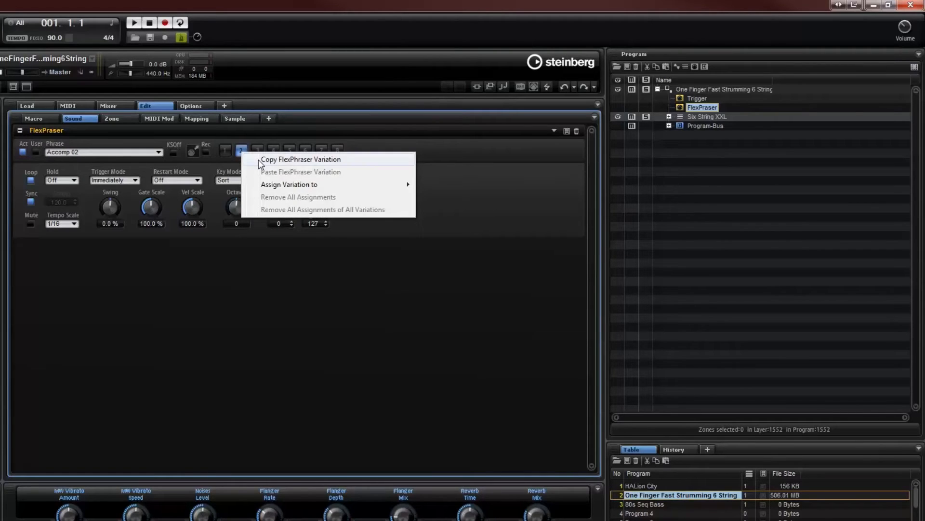
left_click(261, 161)
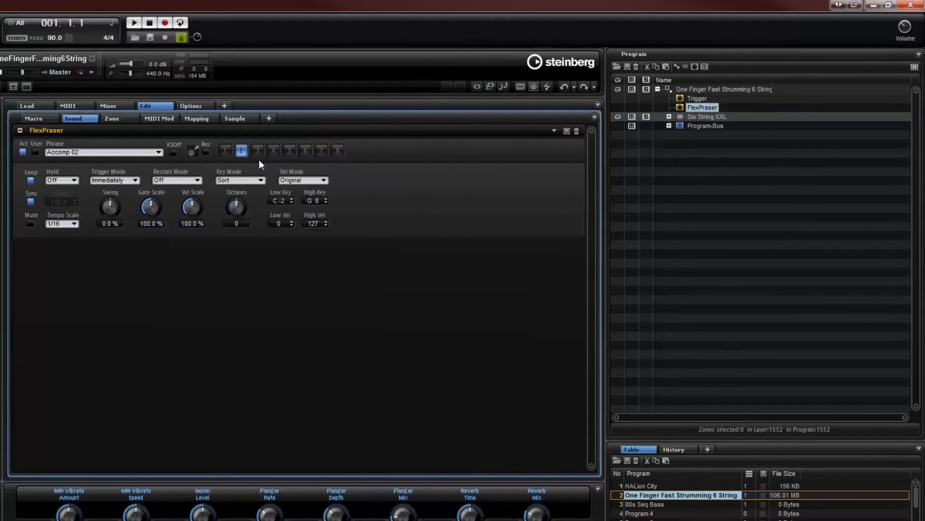
right_click(258, 151)
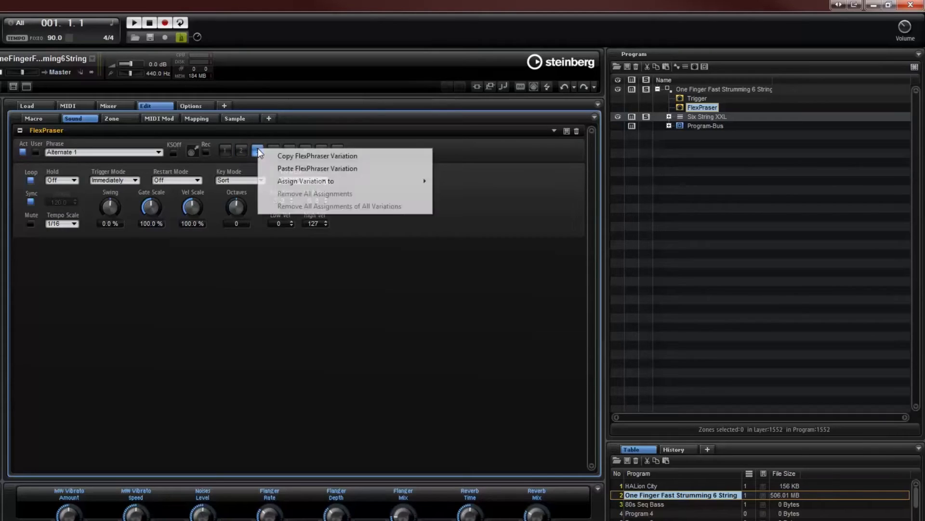
left_click(288, 169)
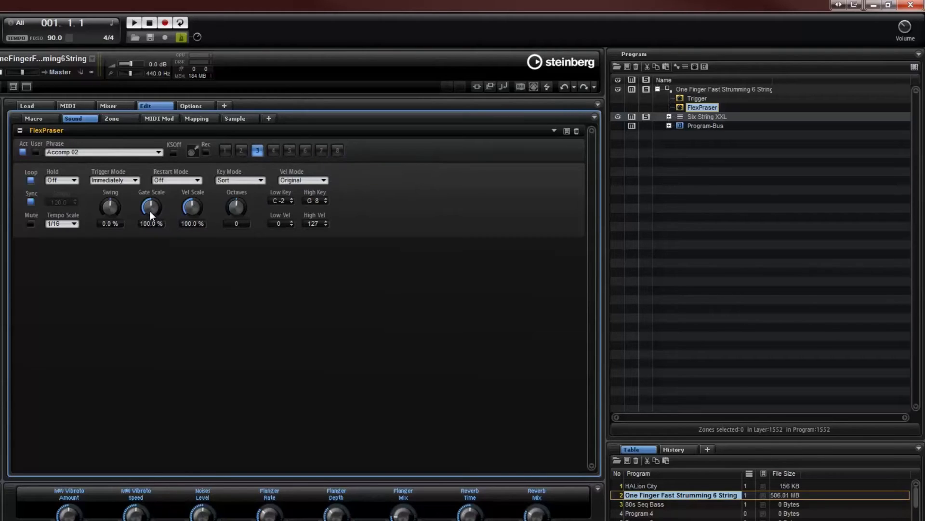
Adjust the Gate Scale of variation 3, and raise it to 152.7 % in variation 2 and 143.8 % in variation 1
left_click_drag(149, 234, 150, 248)
left_click_drag(144, 206, 145, 203)
left_click(240, 151)
left_click_drag(152, 204, 151, 178)
left_click(259, 151)
left_click(224, 151)
left_click_drag(151, 207, 153, 186)
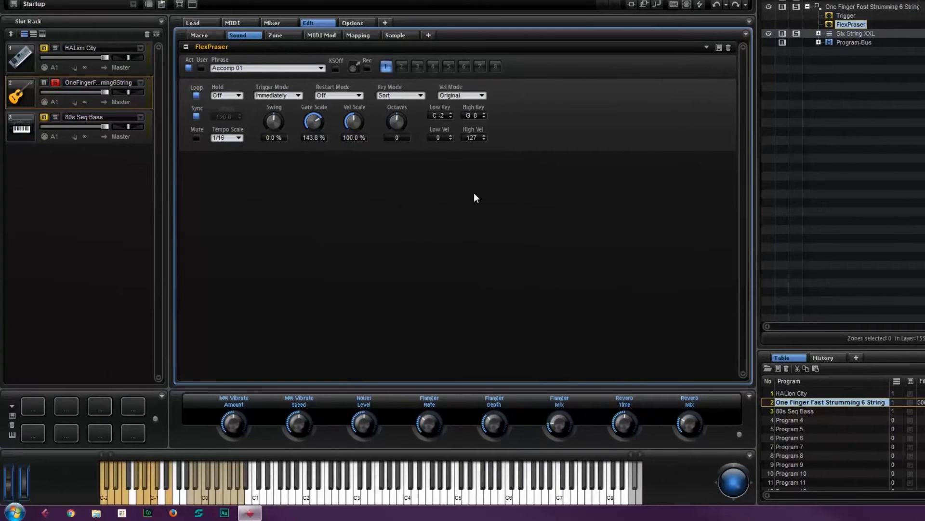
Assign FlexPraser variation 1 to Trigger Pad 1 and trigger that pad
right_click(388, 66)
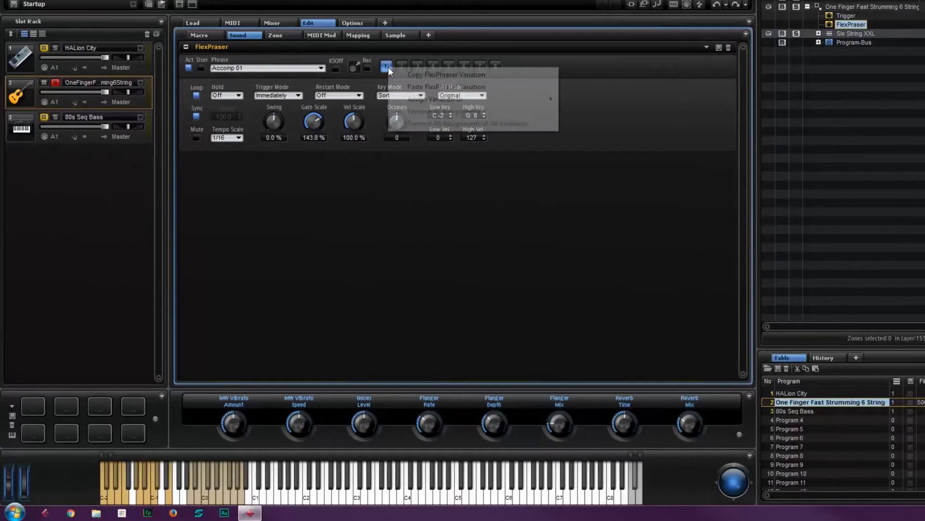
mouse_move(424, 98)
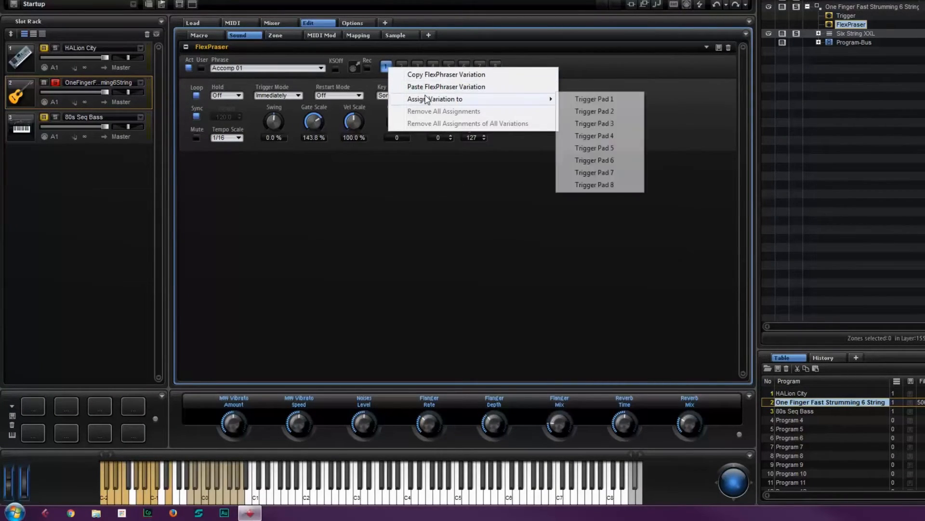
left_click(586, 99)
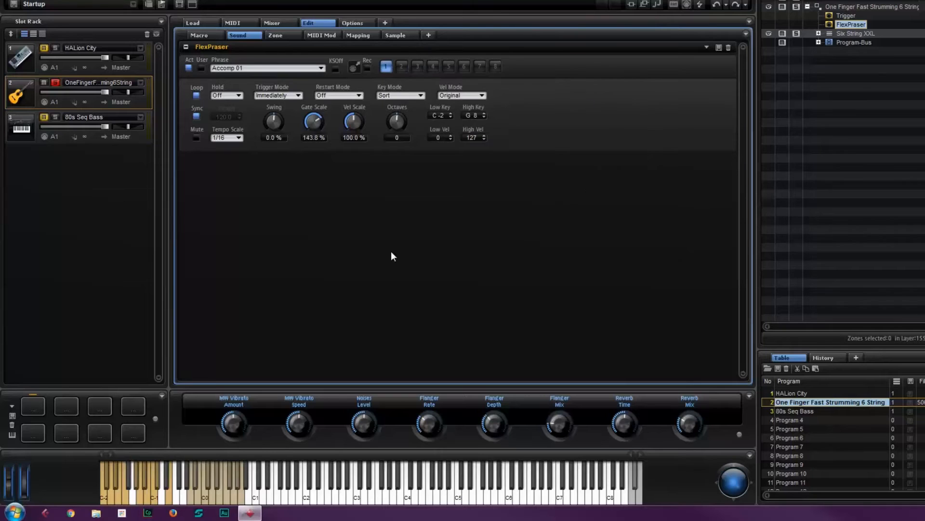
left_click(36, 409)
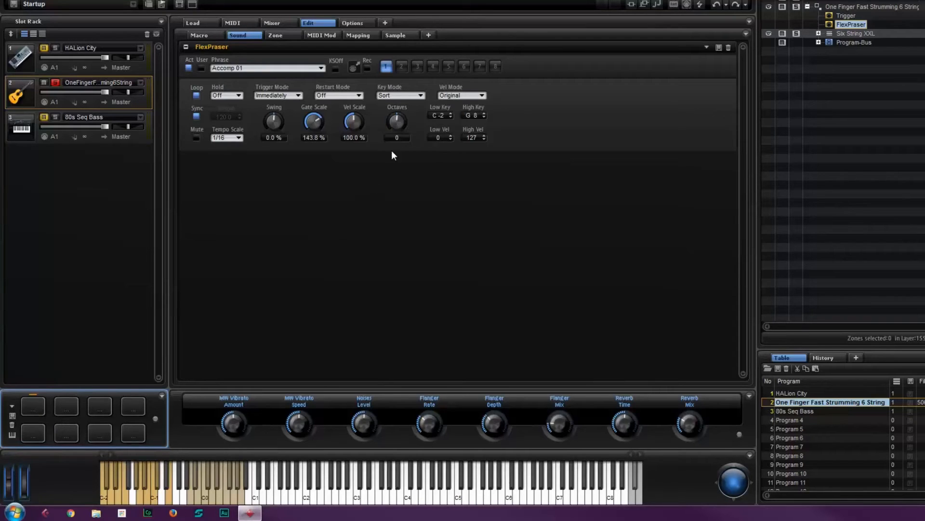
Assign FlexPraser variation 2 to Trigger Pad 2
right_click(402, 69)
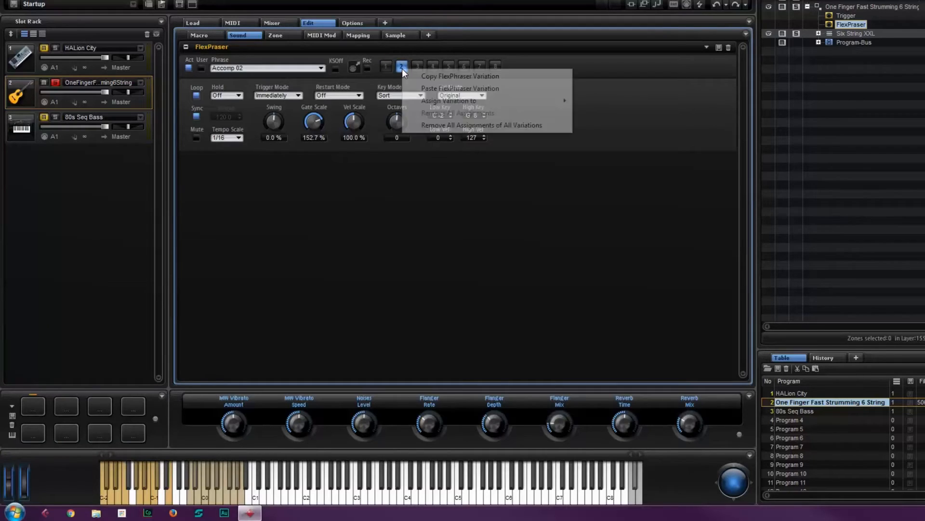
mouse_move(463, 101)
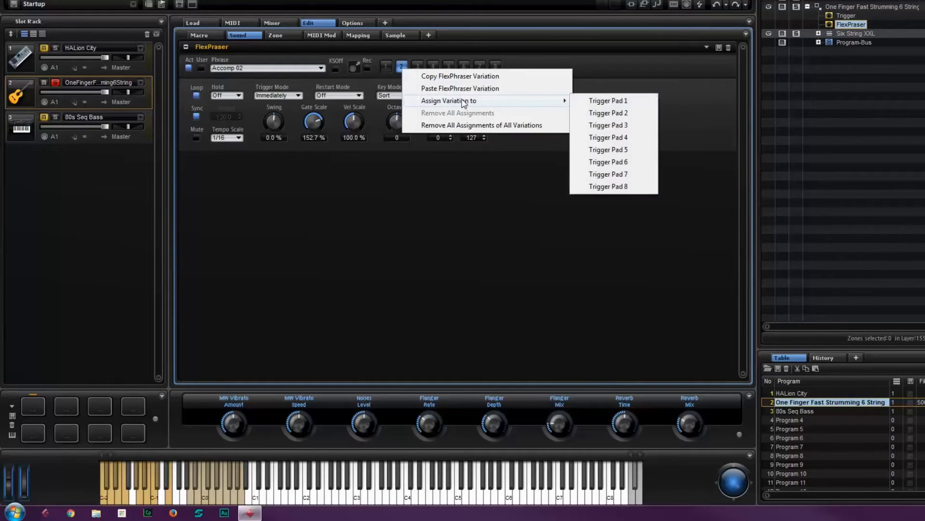
left_click(621, 114)
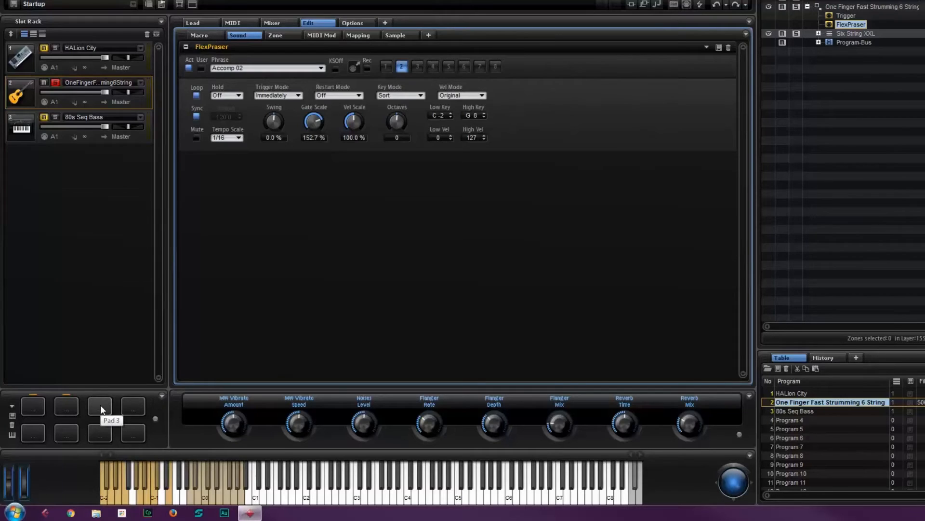
Assign FlexPraser variation 3 to Trigger Pad 3 as a variations snapshot
left_click(421, 68)
right_click(101, 409)
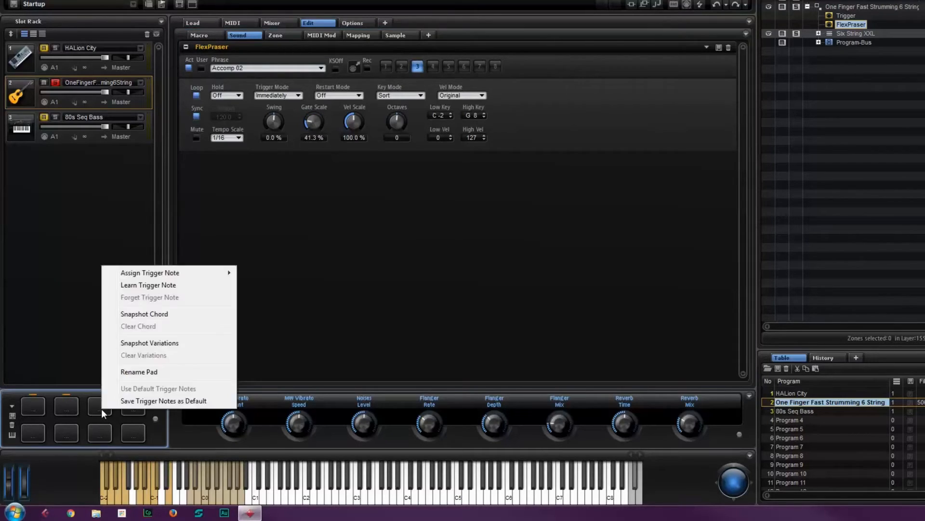
right_click(101, 407)
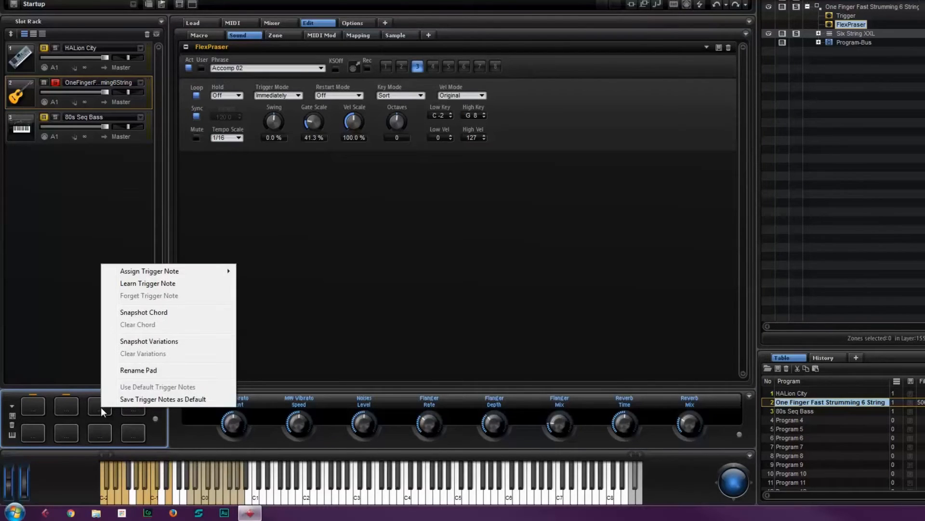
left_click(165, 342)
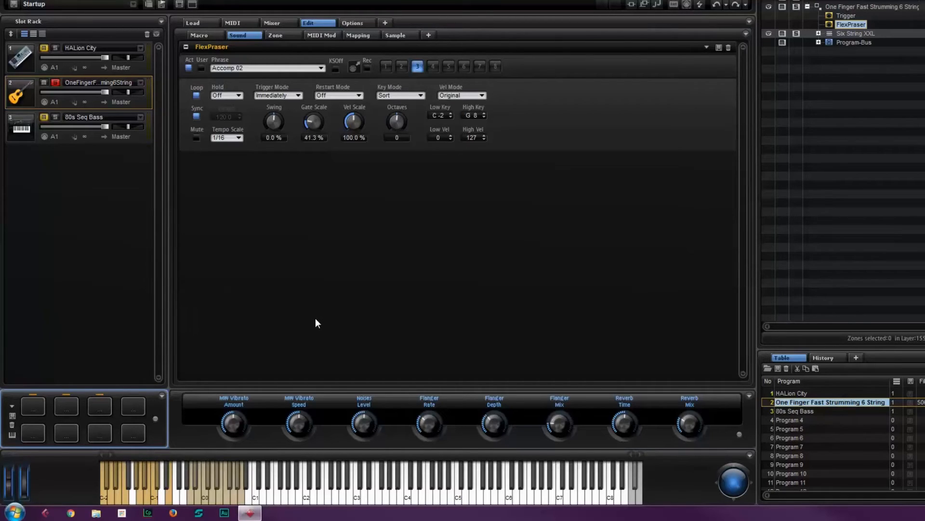
Trigger Pad 1 and set the FlexPraser's Trigger Mode to Next Beat
left_click(34, 407)
left_click(36, 407)
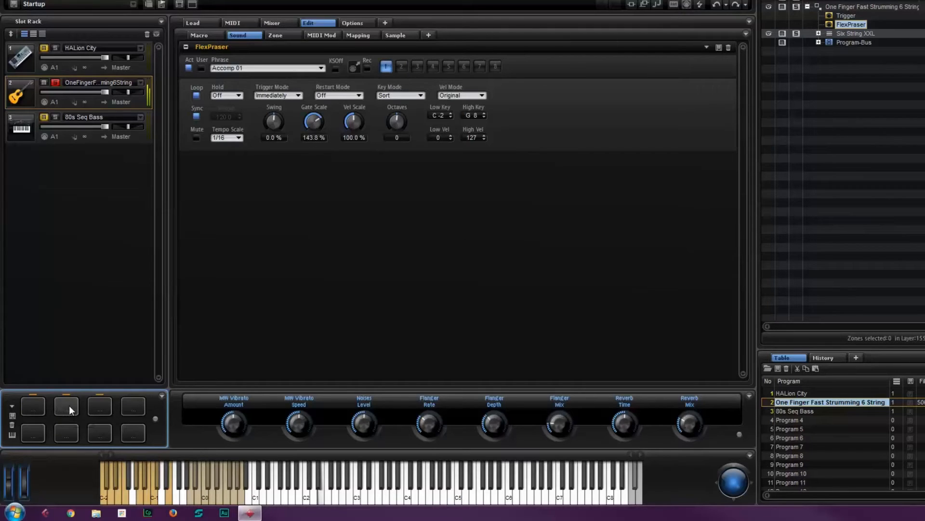
left_click(292, 96)
left_click(295, 119)
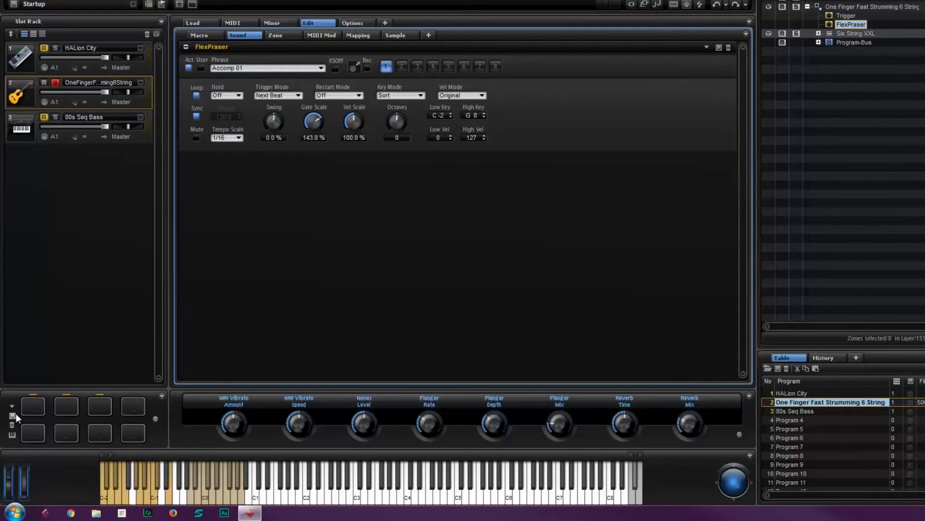
Audition the phrase changes by triggering Pads 1, 2 and 3 in turn, and view the available Trigger Mode options
left_click(34, 408)
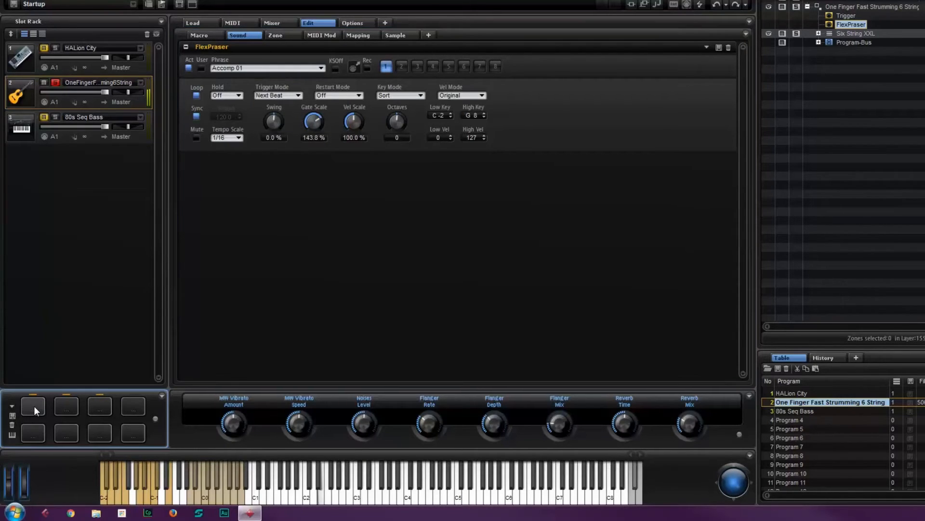
left_click(70, 409)
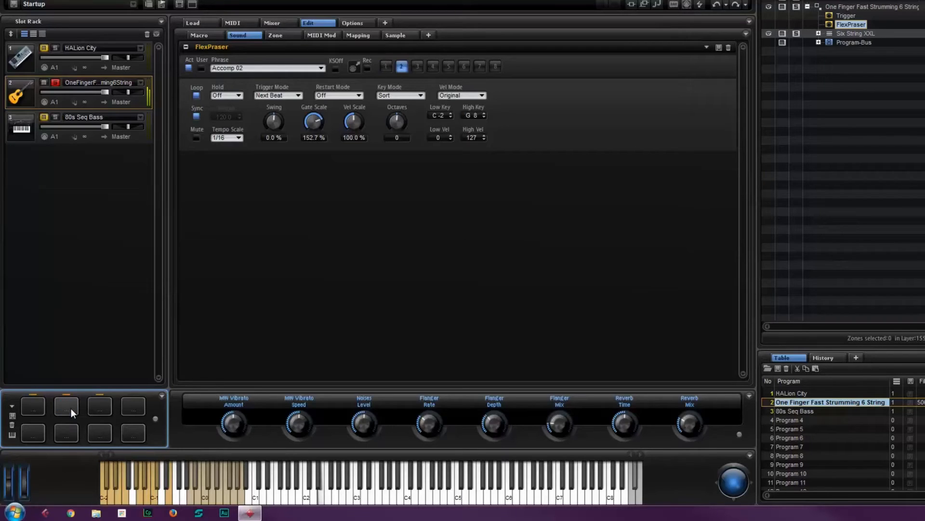
left_click(98, 409)
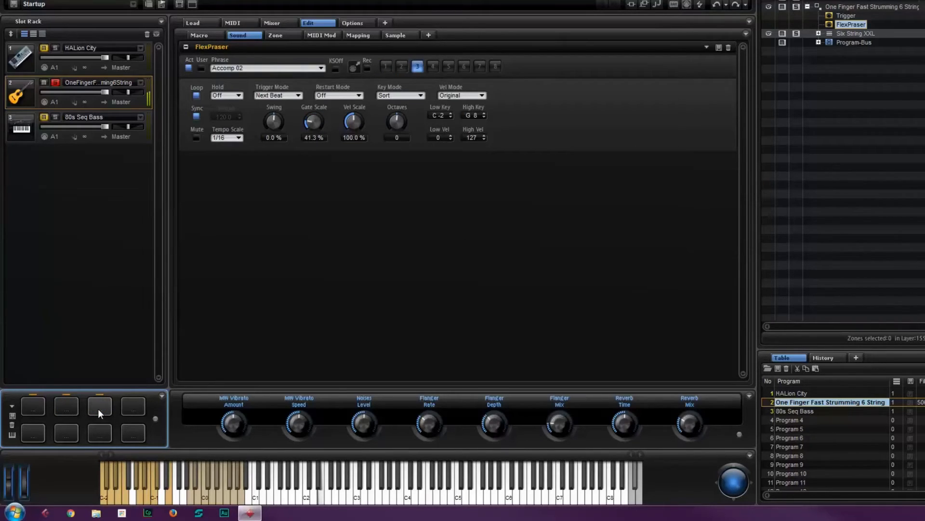
left_click(268, 96)
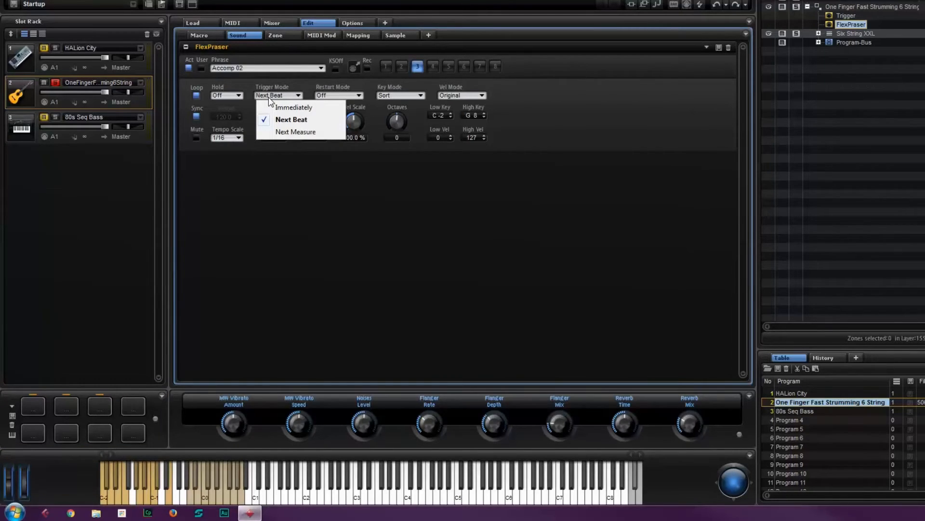
left_click(269, 97)
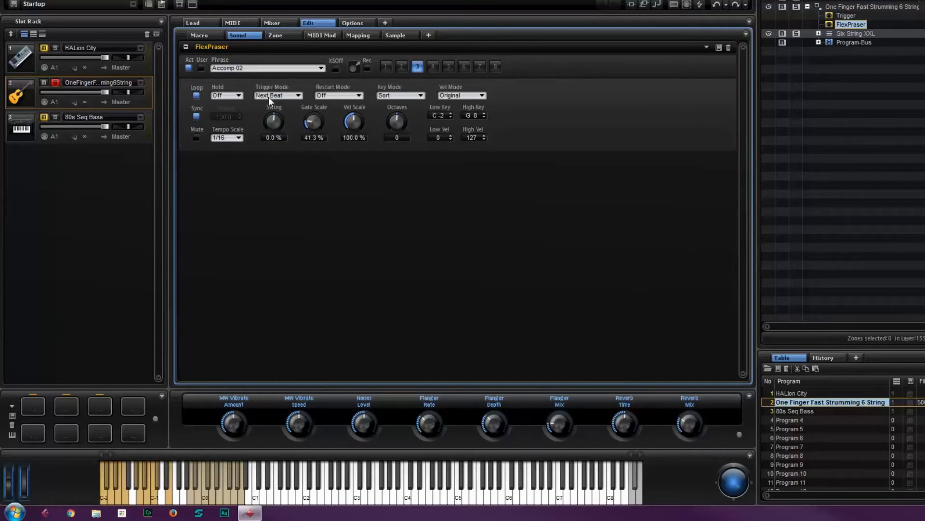
Try Hold set to On while switching phrases with Trigger Pads 1, 2 and 3, and return Hold to Off
left_click(224, 96)
left_click(233, 120)
left_click(35, 408)
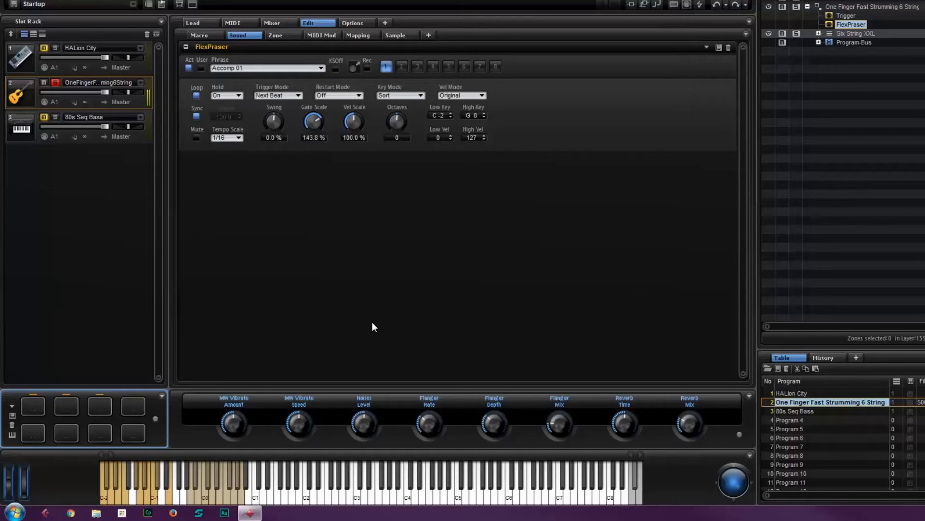
left_click(111, 492)
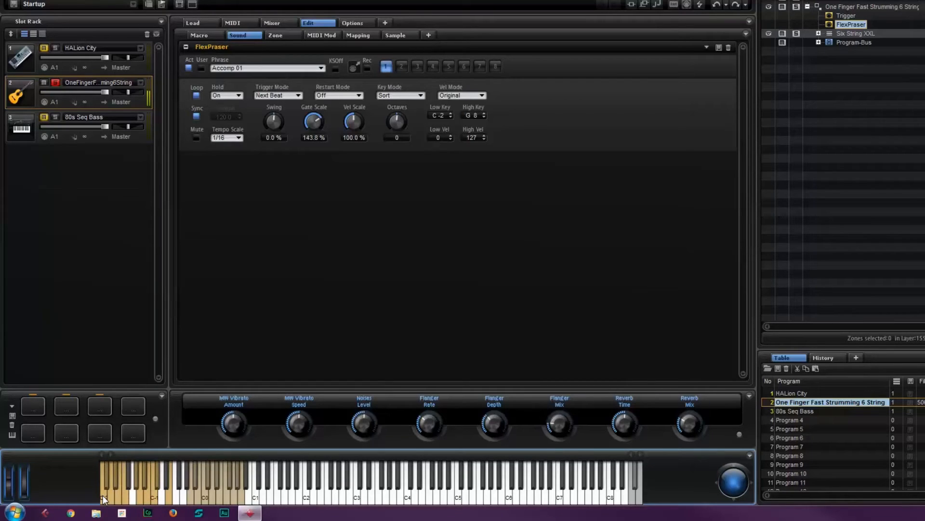
left_click(71, 411)
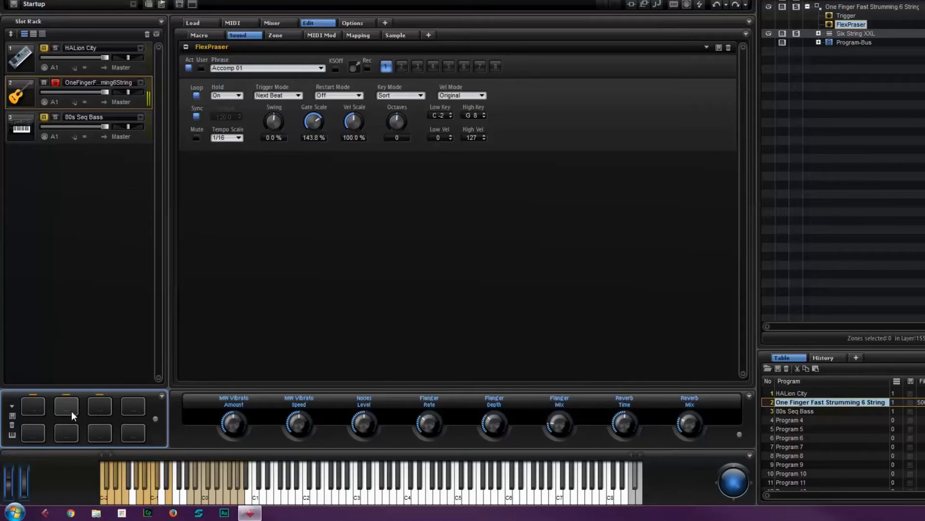
left_click(107, 411)
left_click(112, 497)
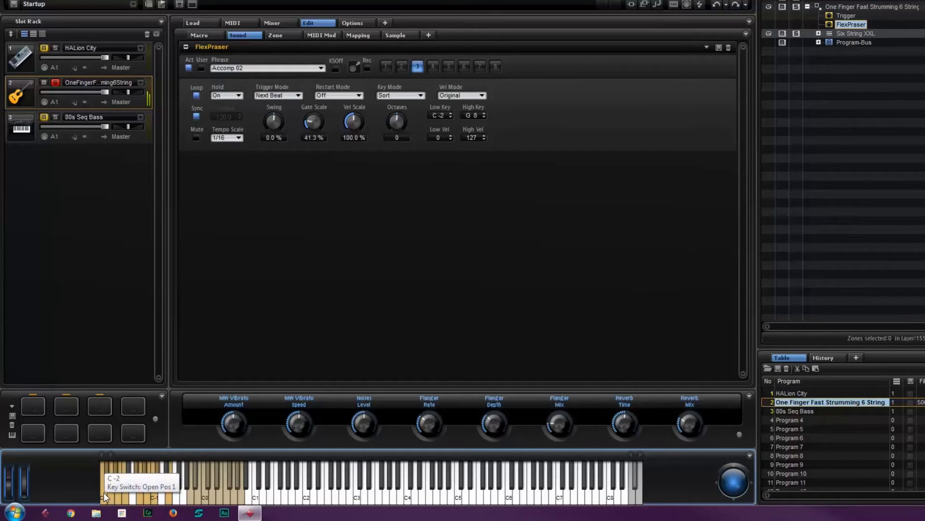
left_click(234, 96)
left_click(237, 107)
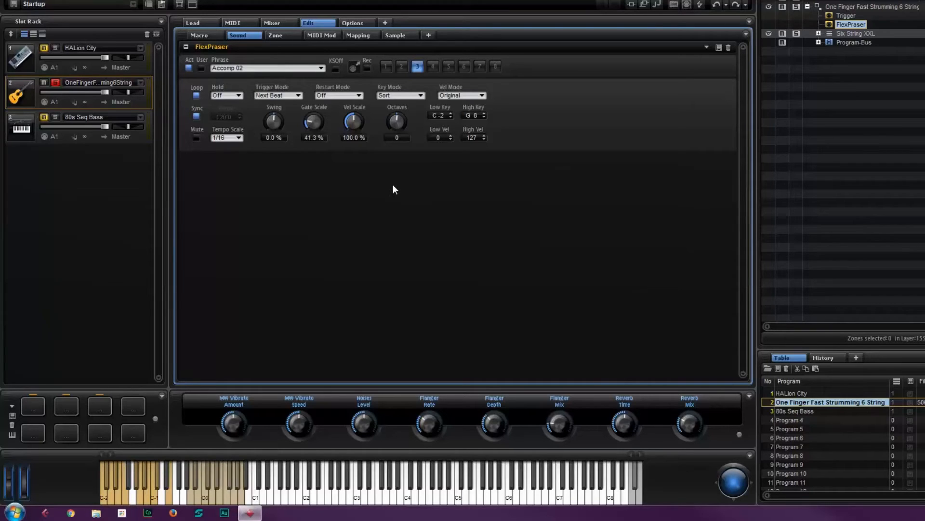
Solo the 80s Seq Bass program and deactivate both its program-level FlexPraser and its layer's FlexPhraser
left_click(30, 131)
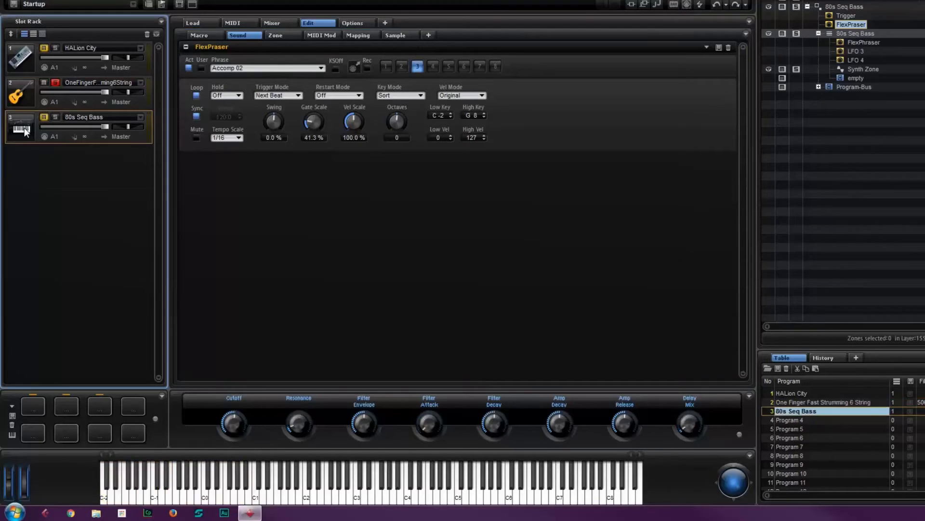
left_click(55, 117)
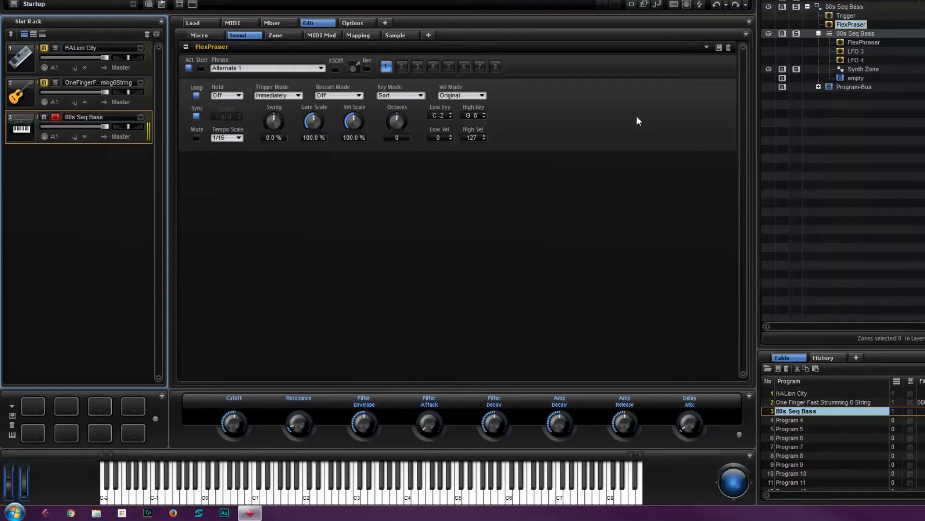
left_click(190, 67)
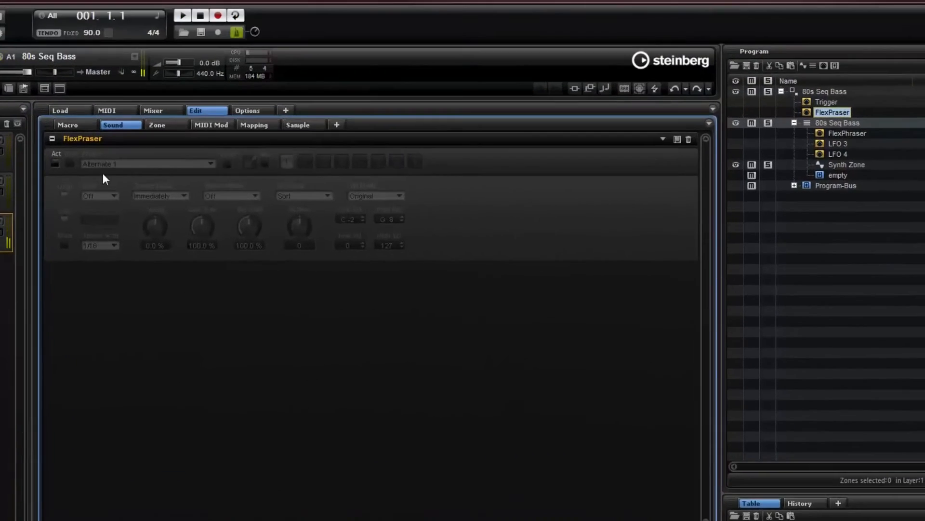
left_click(841, 133)
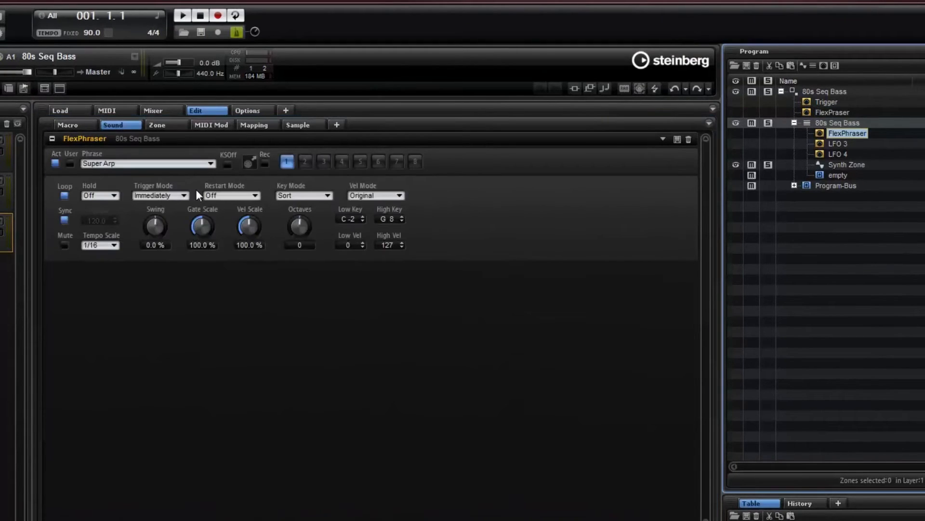
left_click(55, 163)
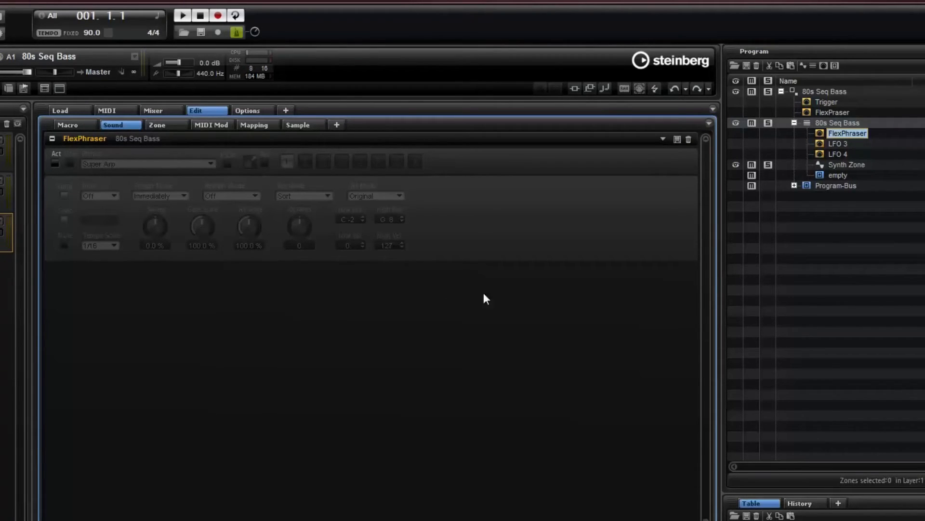
Reactivate the program-level FlexPraser of 80s Seq Bass and switch it to User mode
left_click(826, 113)
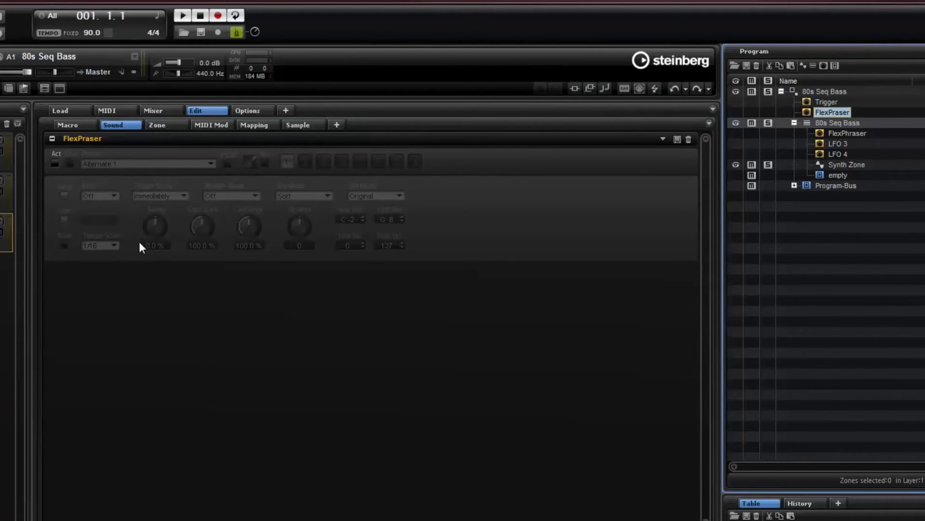
left_click(54, 164)
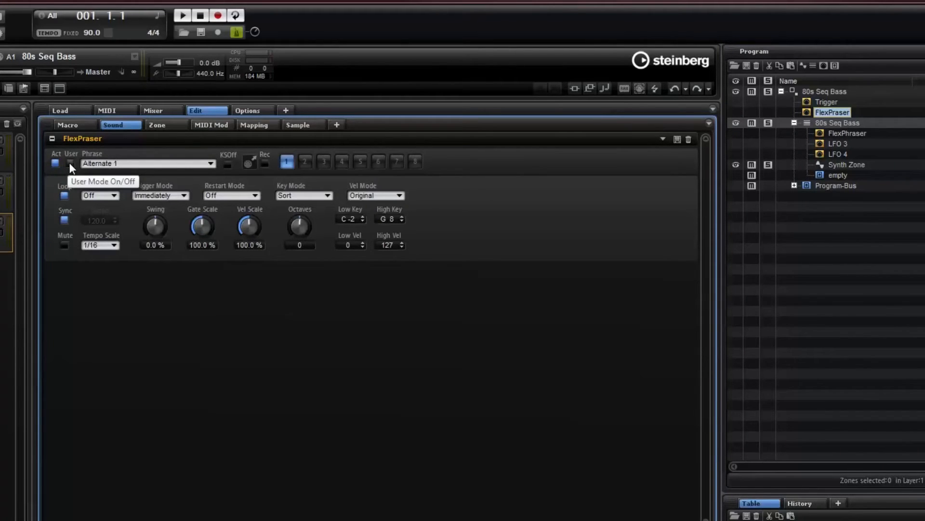
left_click(70, 163)
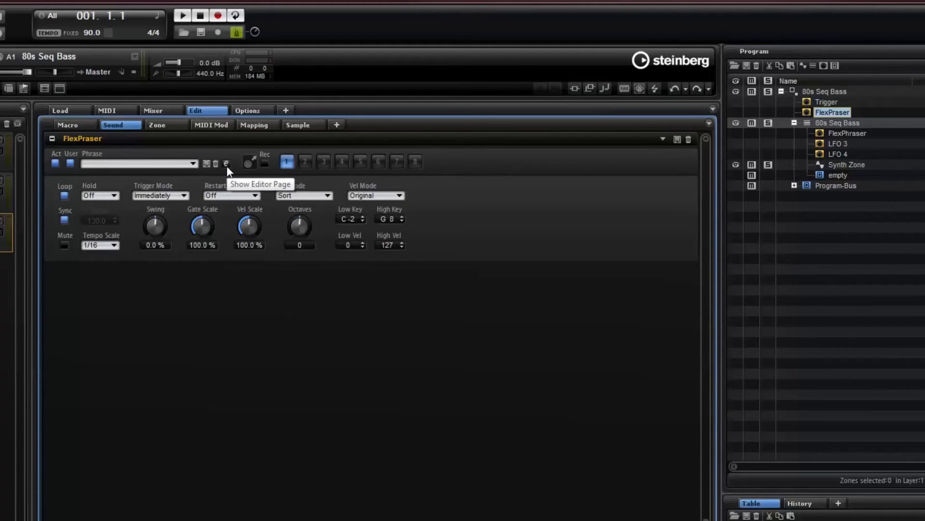
left_click(70, 162)
left_click(70, 163)
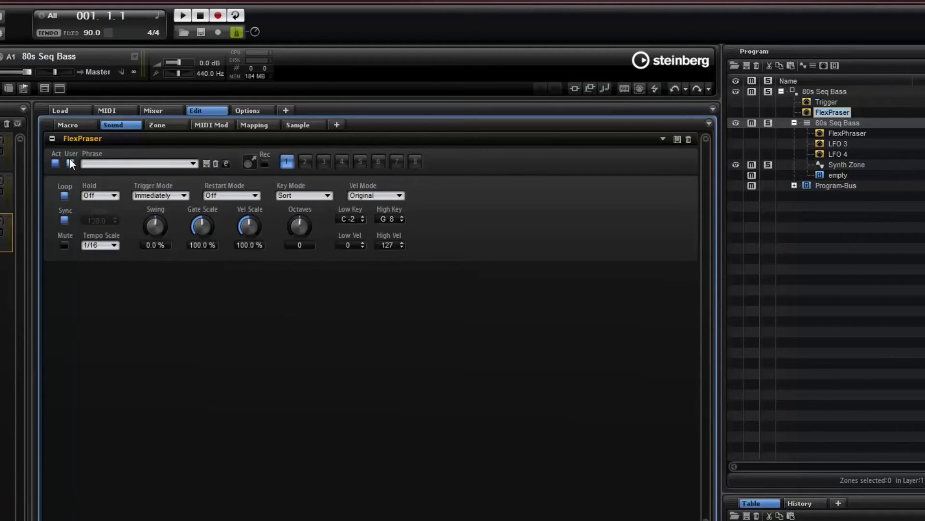
left_click(70, 163)
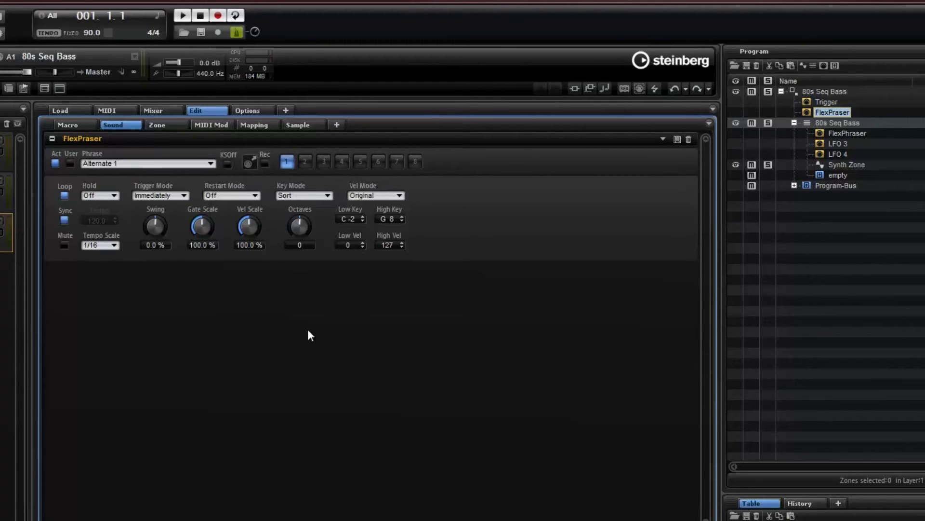
left_click(70, 163)
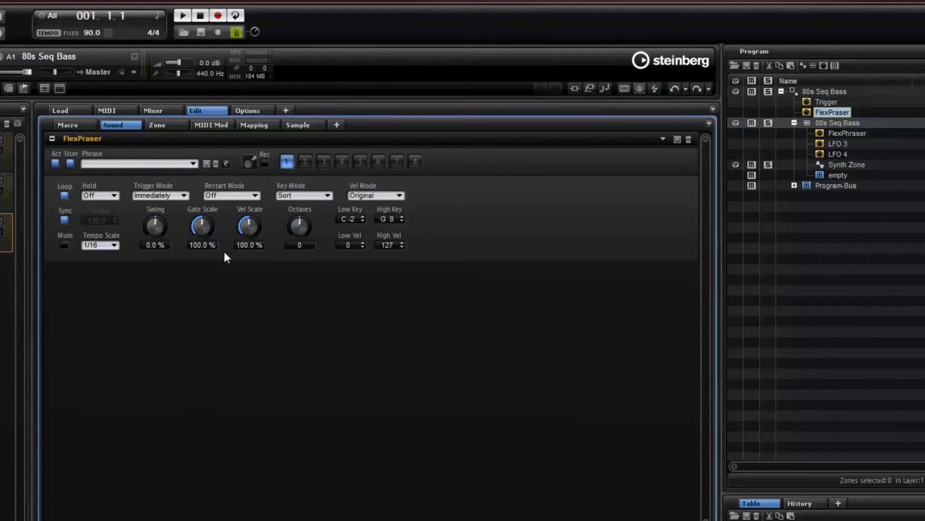
Compare the list of user phrases with the list of factory phrases in the FlexPraser
left_click(192, 164)
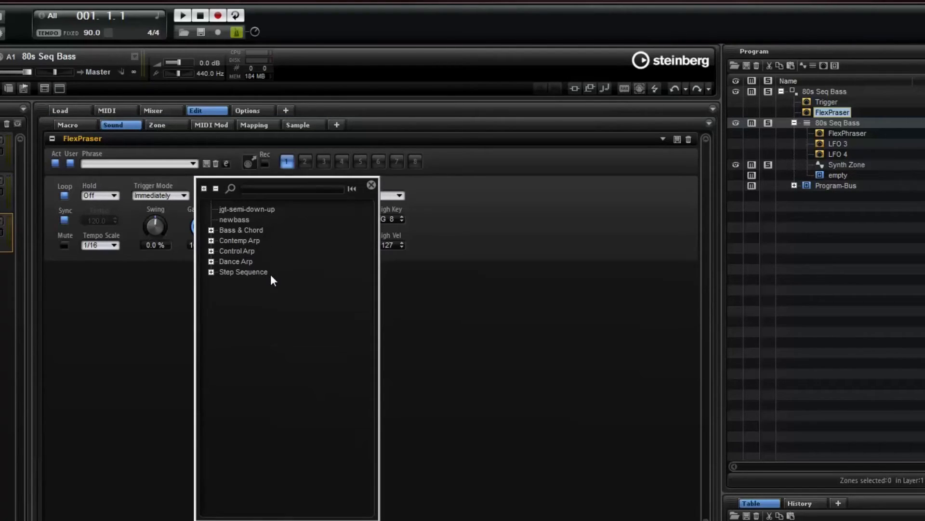
left_click(70, 162)
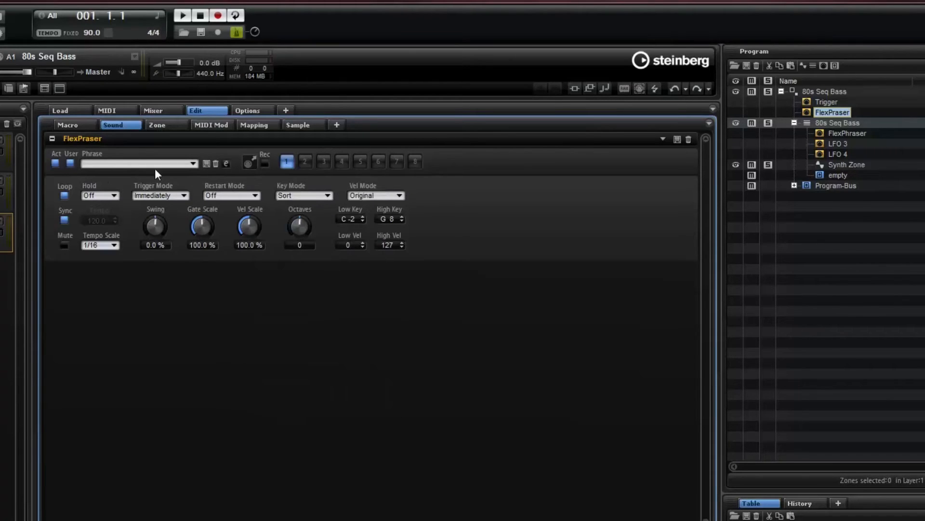
left_click(73, 163)
left_click(146, 164)
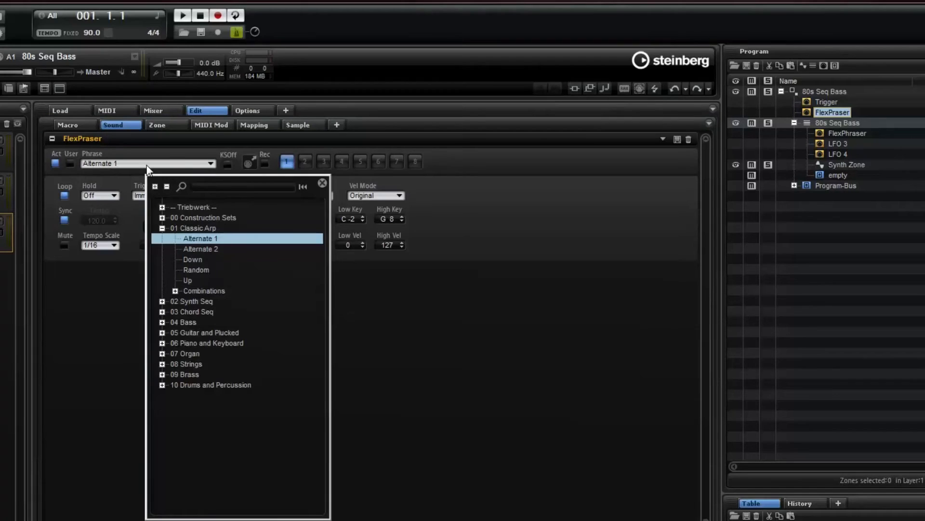
left_click(147, 165)
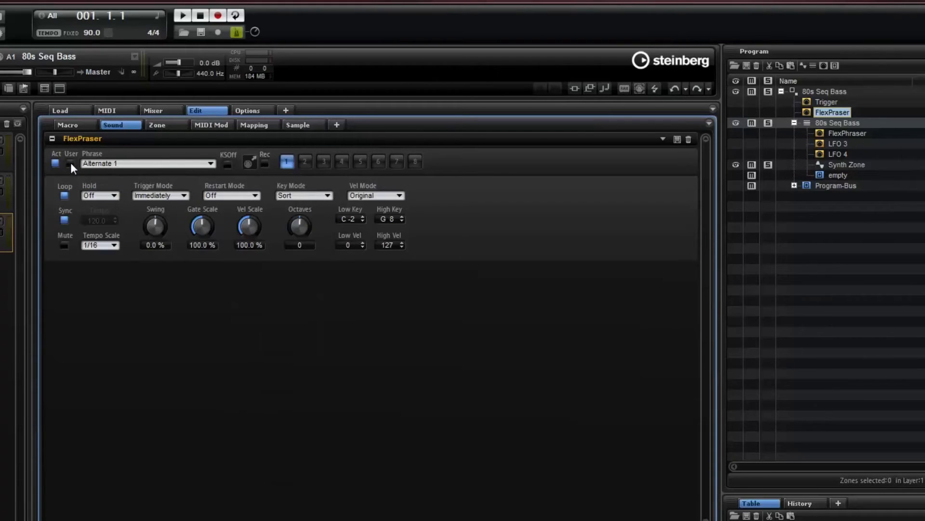
Load the user phrase Contemp Arp 01 from the Contemp Arp folder and set the Tempo Scale to 1/8
left_click(70, 163)
left_click(143, 165)
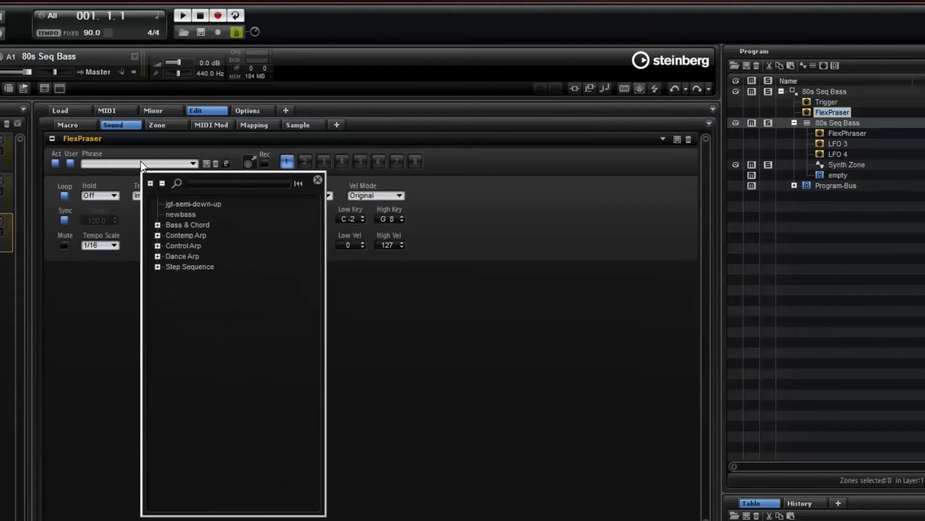
left_click(158, 235)
left_click(208, 246)
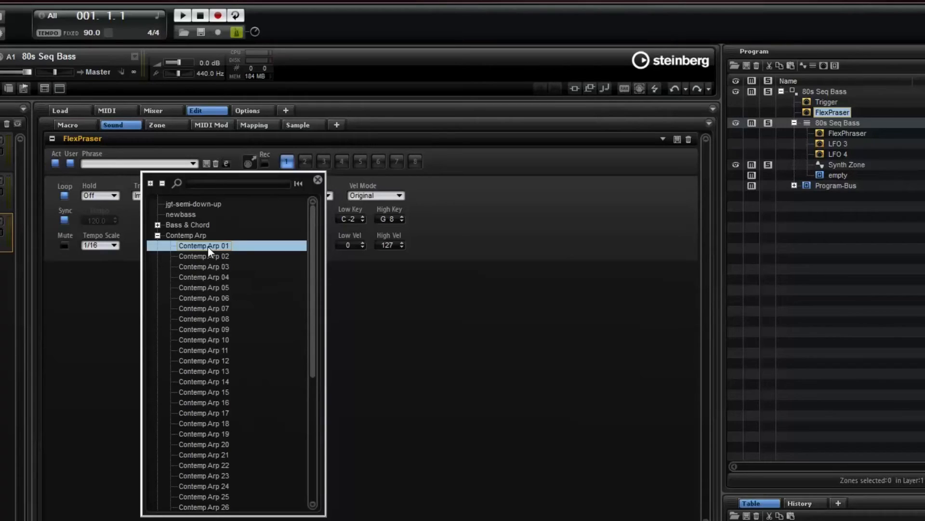
left_click(207, 246)
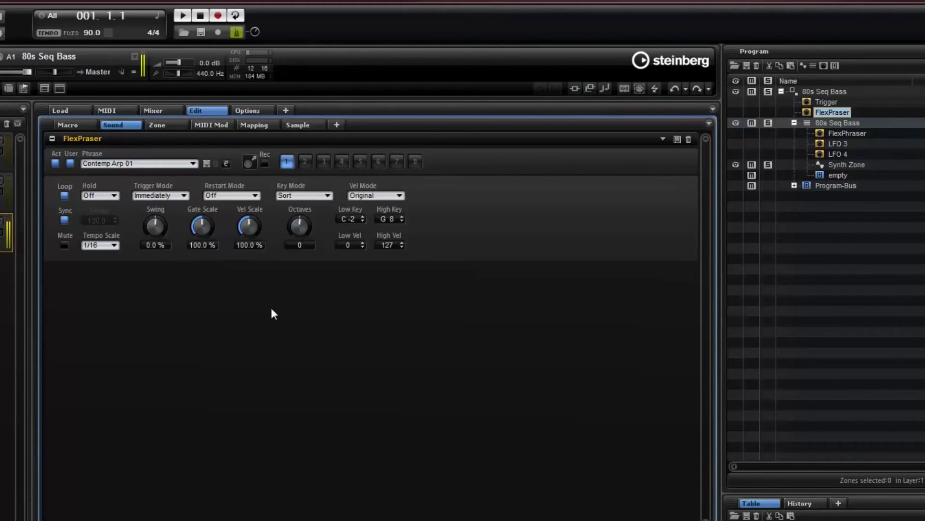
left_click(102, 245)
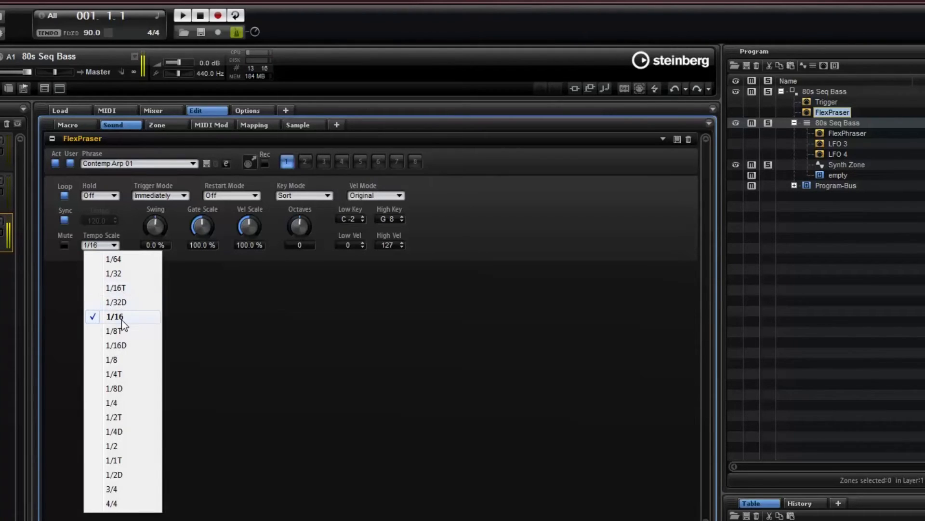
left_click(127, 358)
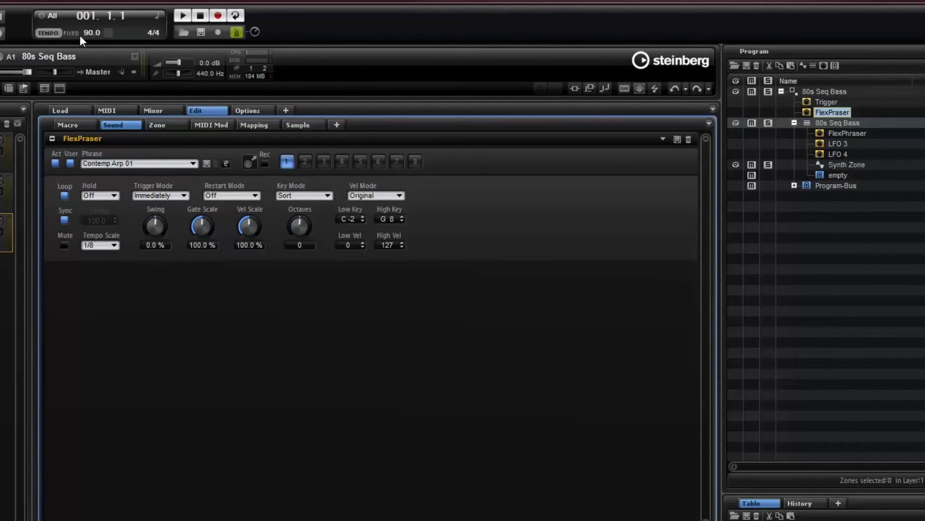
Choose another Tempo Scale value for the FlexPraser and open the Contemp Arp 01 user phrase for editing
left_click(114, 244)
left_click(124, 318)
left_click(226, 163)
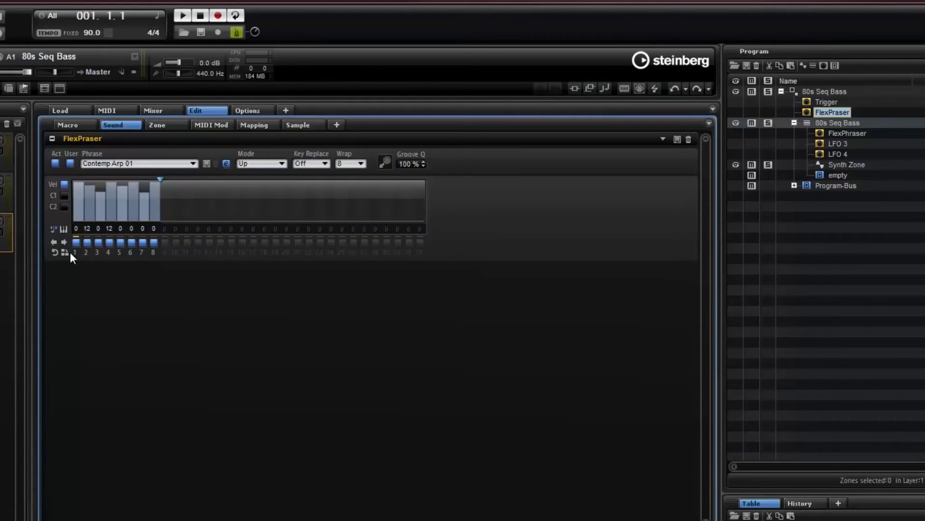
Switch phrase steps 3 and 7 off and on again, then lower step 4's velocity to 68 and raise it to 114
left_click(99, 243)
left_click(143, 243)
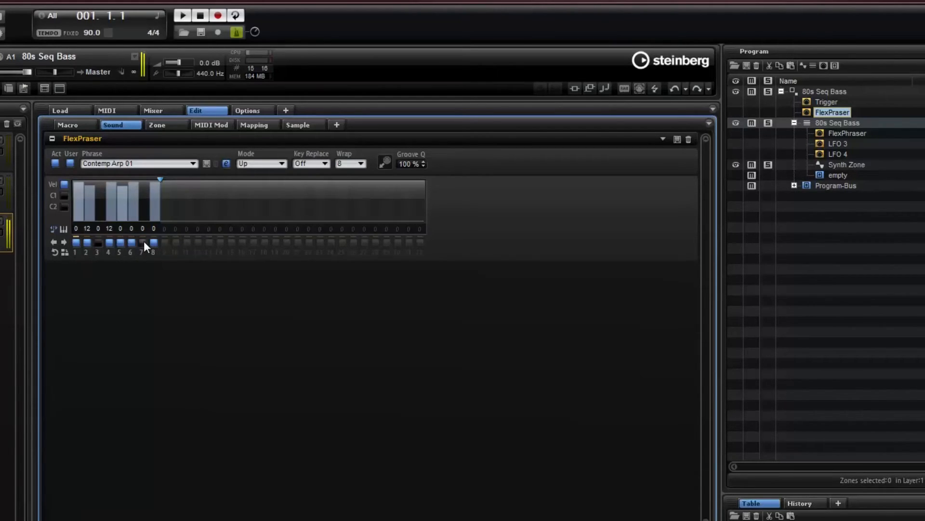
left_click(142, 242)
left_click(97, 242)
mouse_move(112, 183)
left_mouse_down()
mouse_move(110, 213)
mouse_move(111, 200)
left_mouse_up()
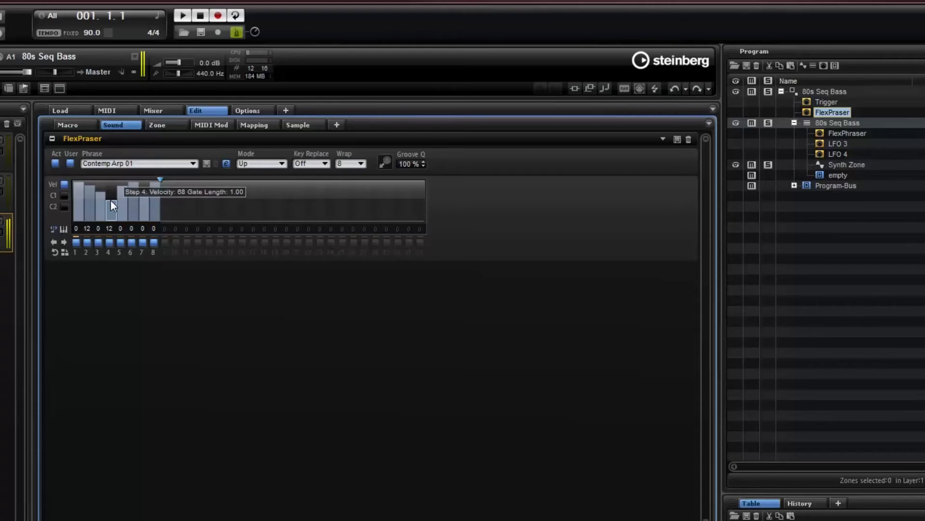
mouse_move(111, 200)
left_mouse_down()
mouse_move(113, 174)
mouse_move(114, 186)
left_mouse_up()
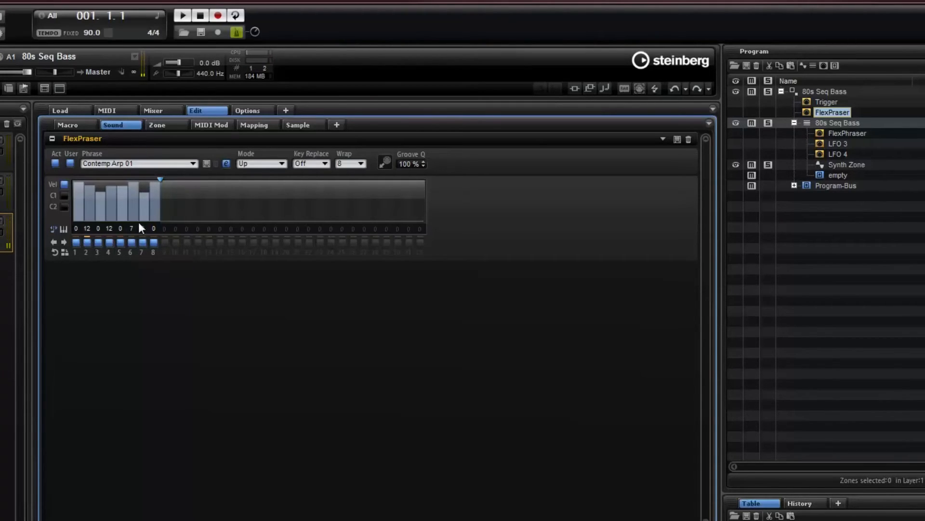
Transpose step 6 by 7 and, with step 7 switched off, extend step 6's gate length to fill the gap
left_click_drag(139, 207, 143, 207)
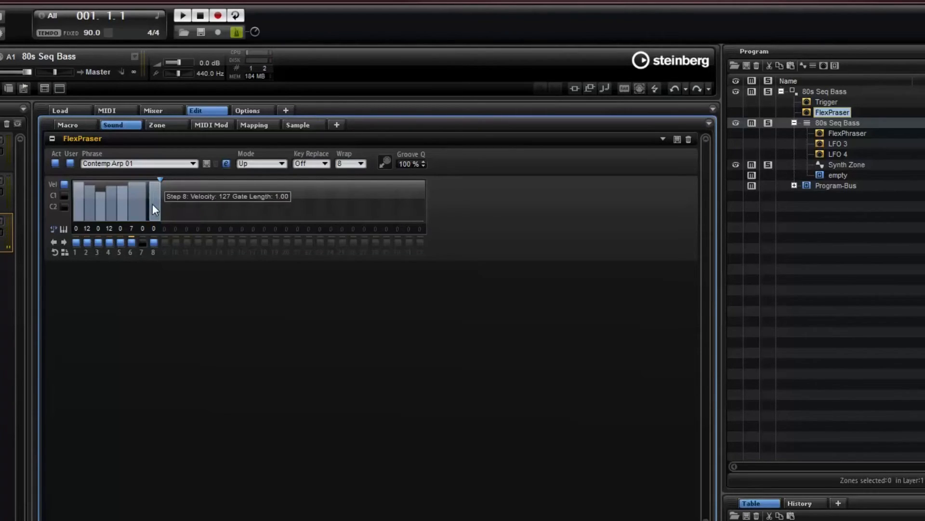
right_click(140, 205)
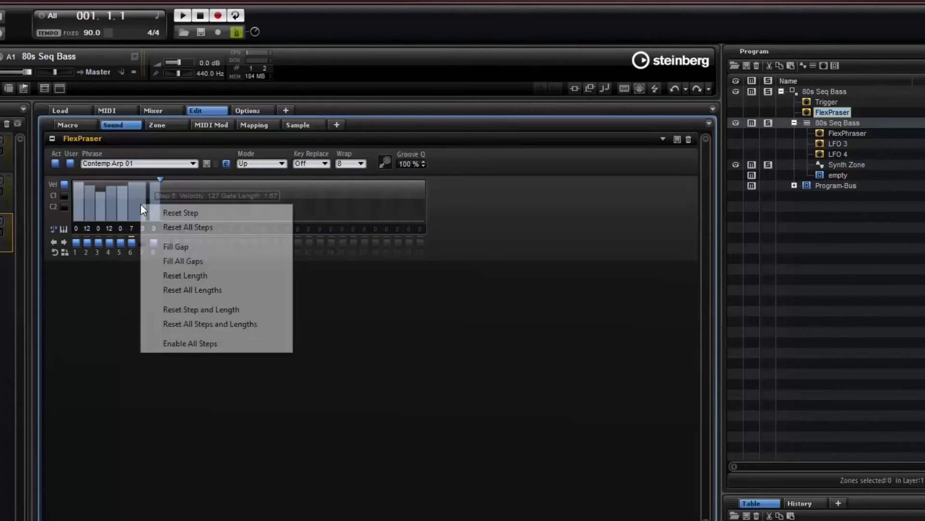
left_click(175, 251)
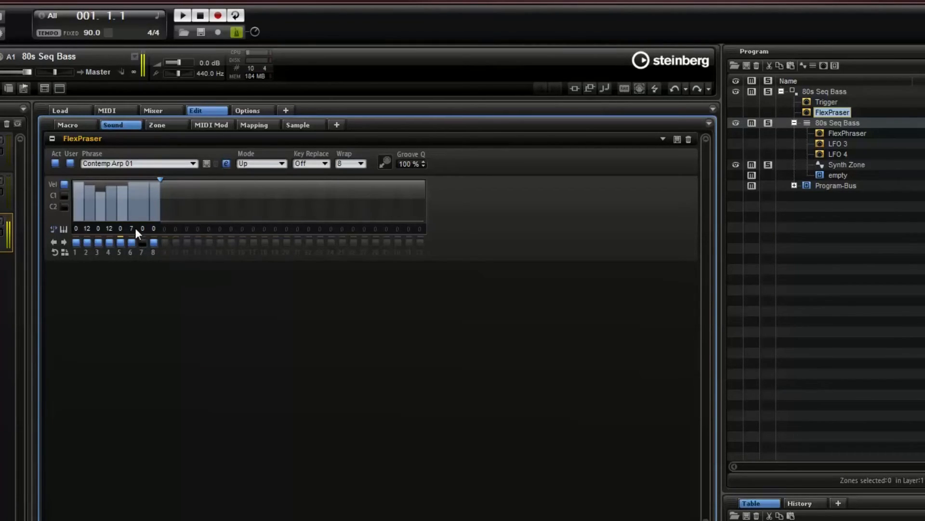
Switch off step 3 and extend step 2's gate length to fill the gap up to step 4
left_click(89, 209)
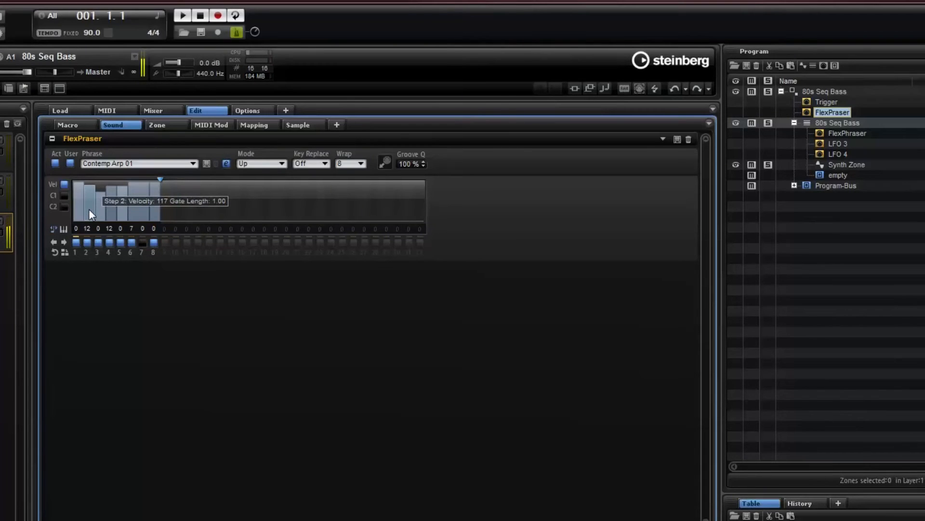
mouse_move(90, 209)
left_mouse_down()
mouse_move(100, 185)
mouse_move(101, 205)
left_mouse_up()
right_click(100, 205)
left_click(130, 244)
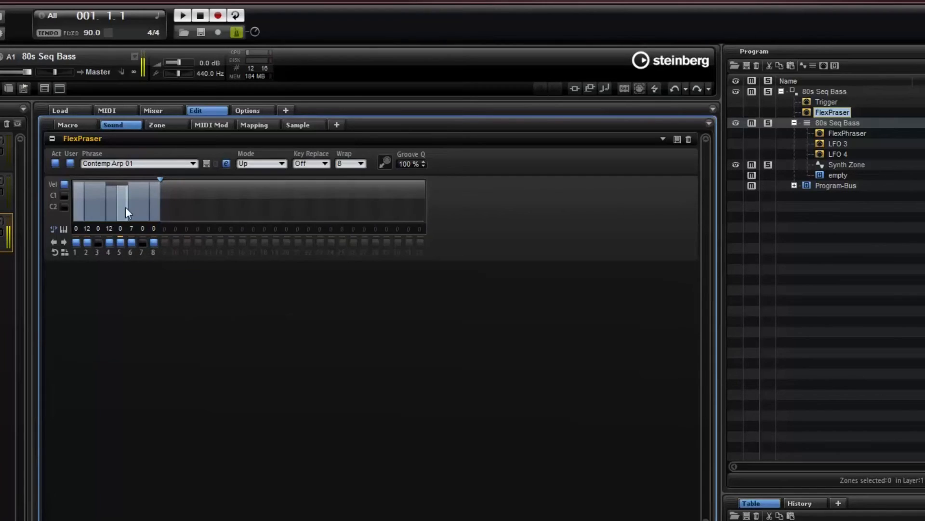
Set step 2's velocity to 127, shorten its gate to about half a step and switch step 3 back on
left_click_drag(96, 204, 90, 168)
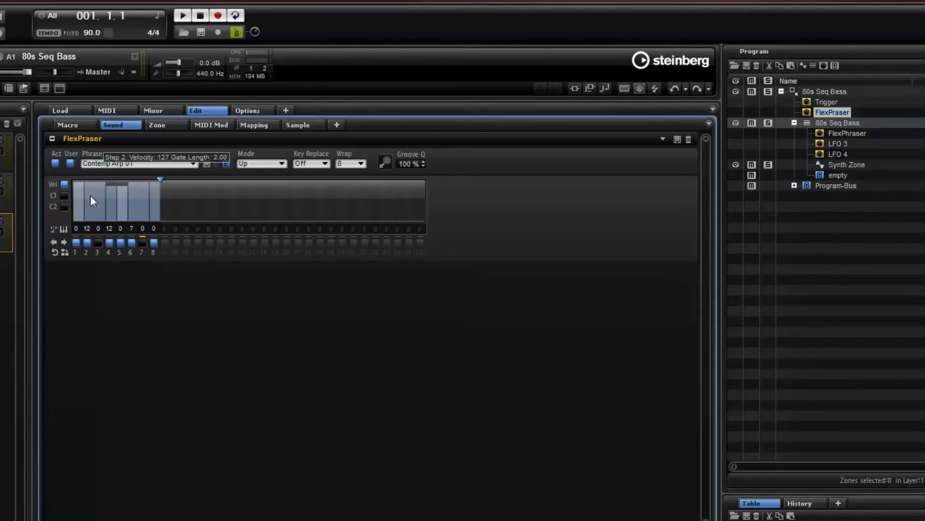
left_click_drag(103, 204, 88, 201)
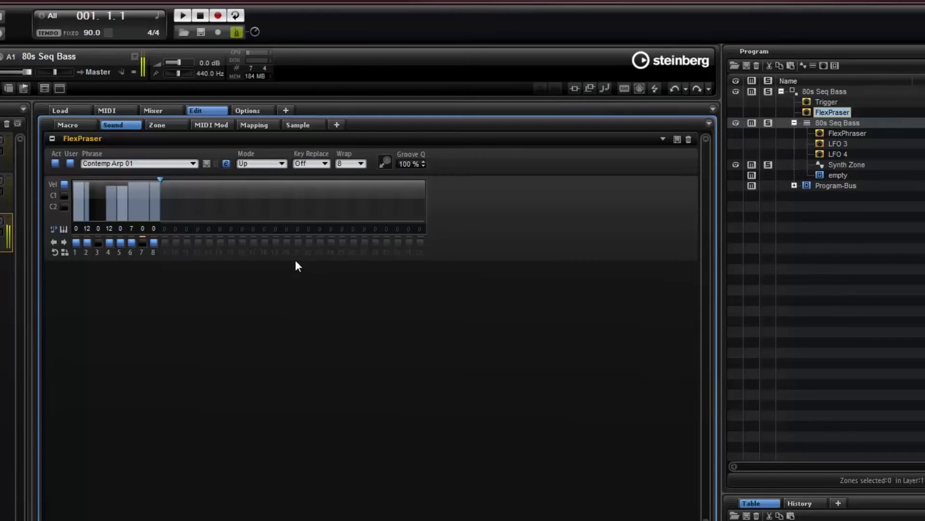
left_click_drag(99, 215, 106, 192)
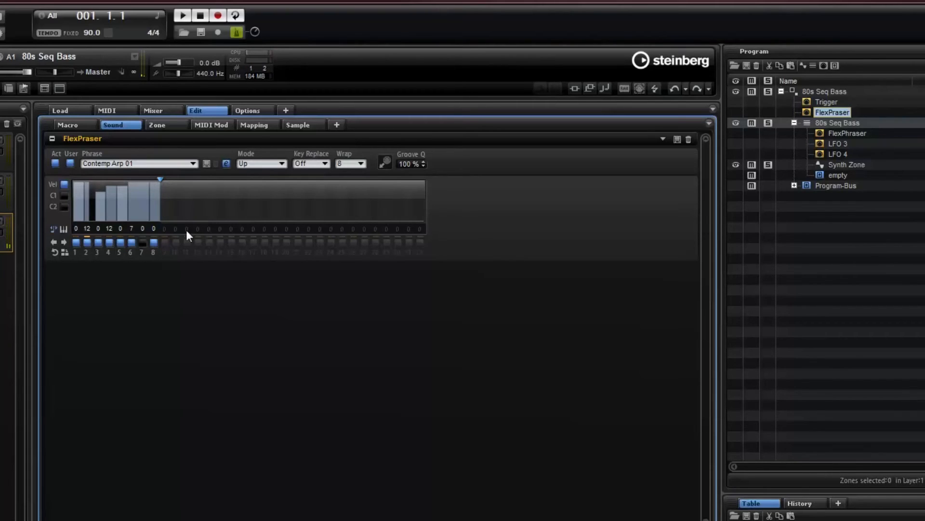
Duplicate the eight-step phrase to 16 steps, then lower and shorten step 14 and switch step 15 on
left_click(64, 252)
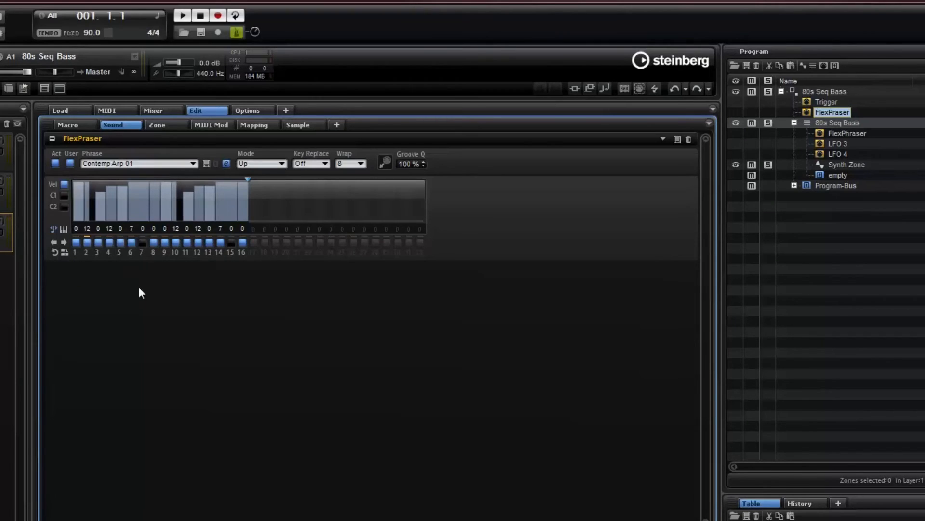
mouse_move(204, 208)
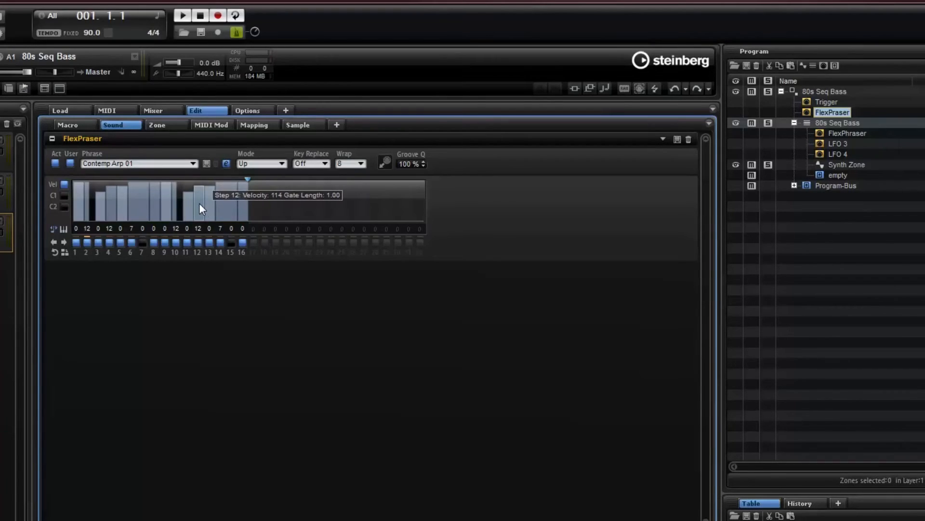
mouse_move(230, 189)
mouse_move(230, 189)
left_mouse_down()
mouse_move(230, 205)
mouse_move(228, 191)
left_mouse_up()
left_click(233, 241)
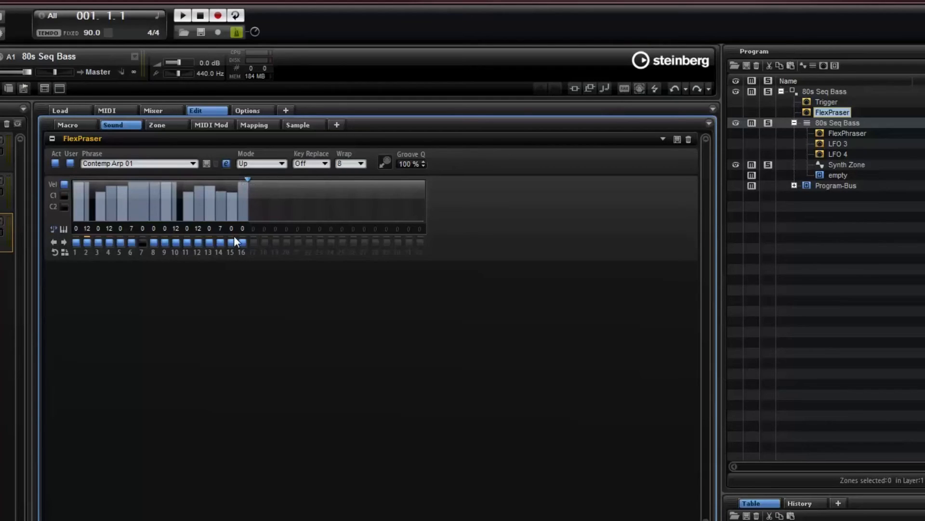
Set step 12's velocity to 100 and switch off step 13
mouse_move(201, 203)
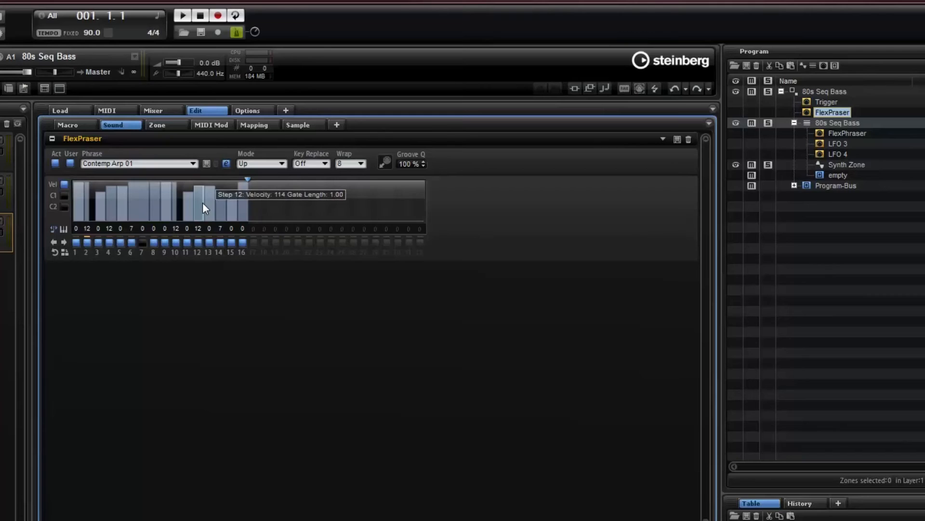
left_click(199, 201)
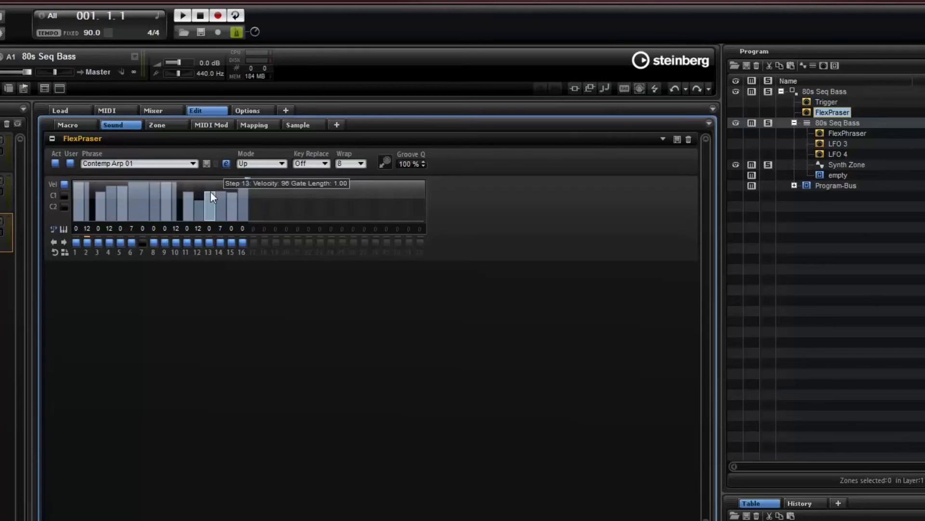
left_click(212, 244)
left_click(201, 210)
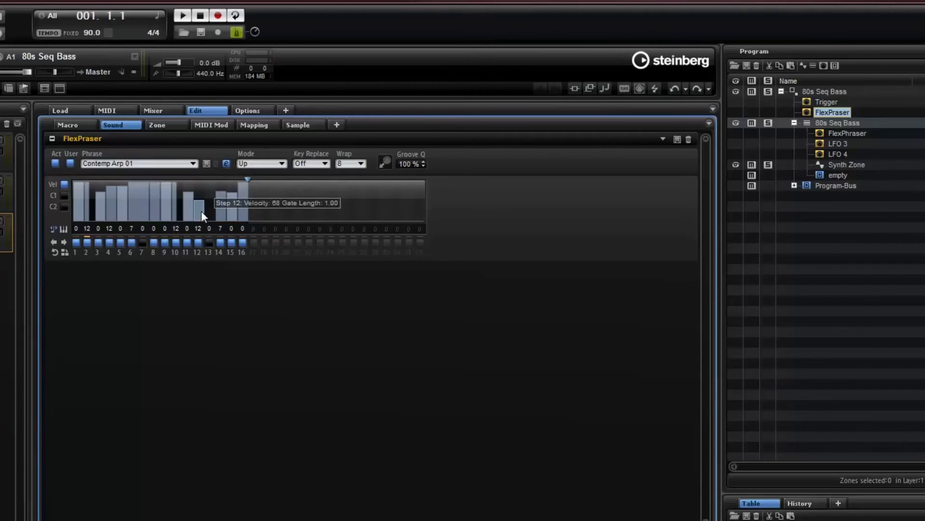
left_click(199, 190)
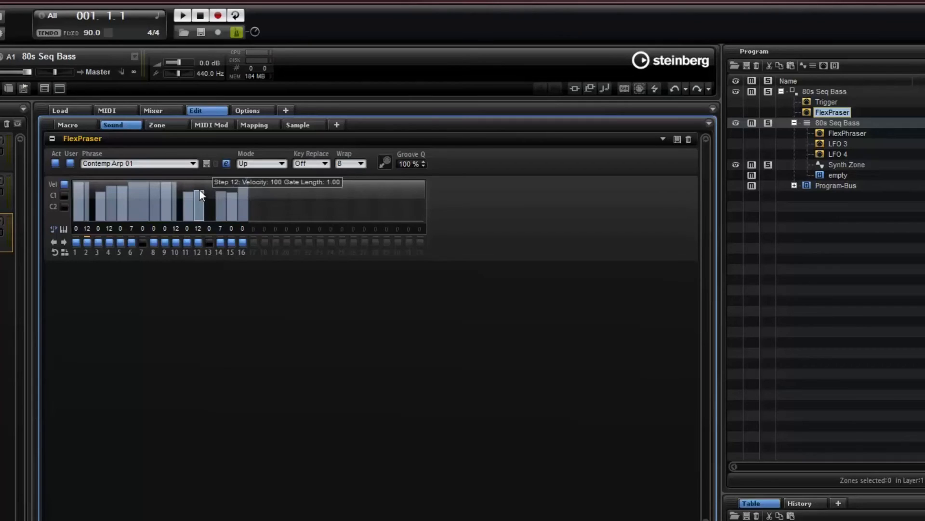
Extend step 12 to gate length 2.00 at velocity 121, and fill all remaining gaps in the phrase
left_click_drag(200, 192, 214, 192)
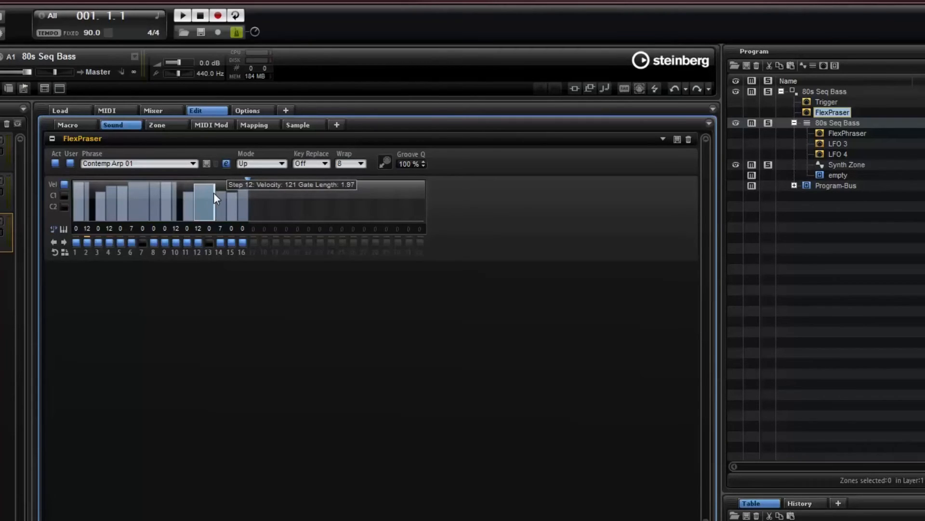
right_click(206, 206)
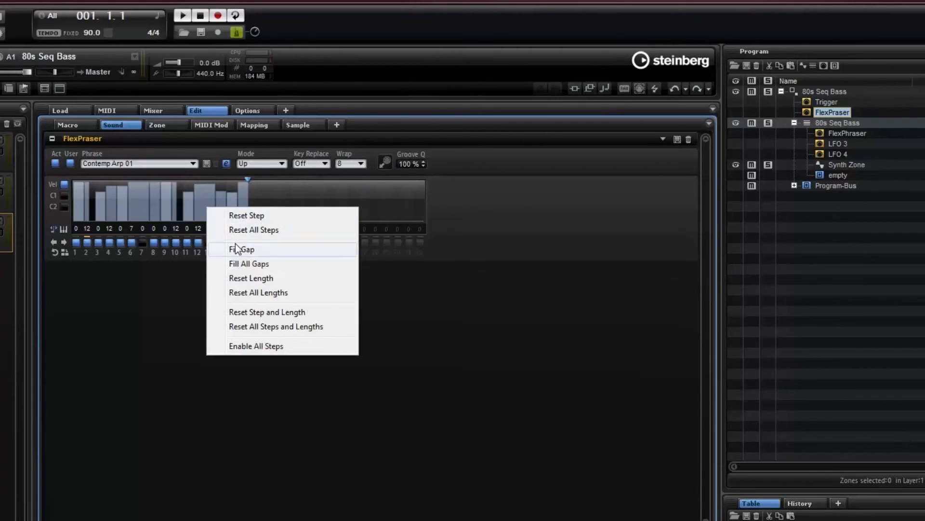
left_click(236, 247)
mouse_move(209, 221)
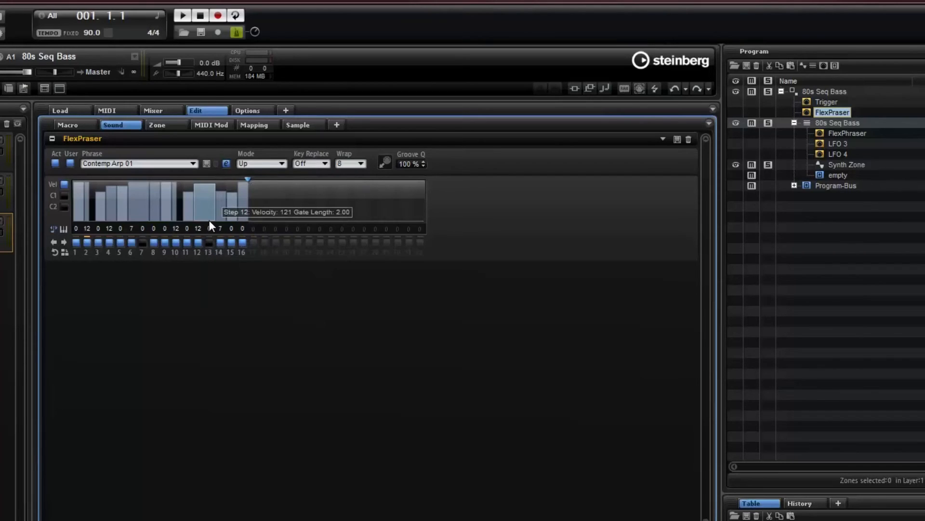
right_click(198, 206)
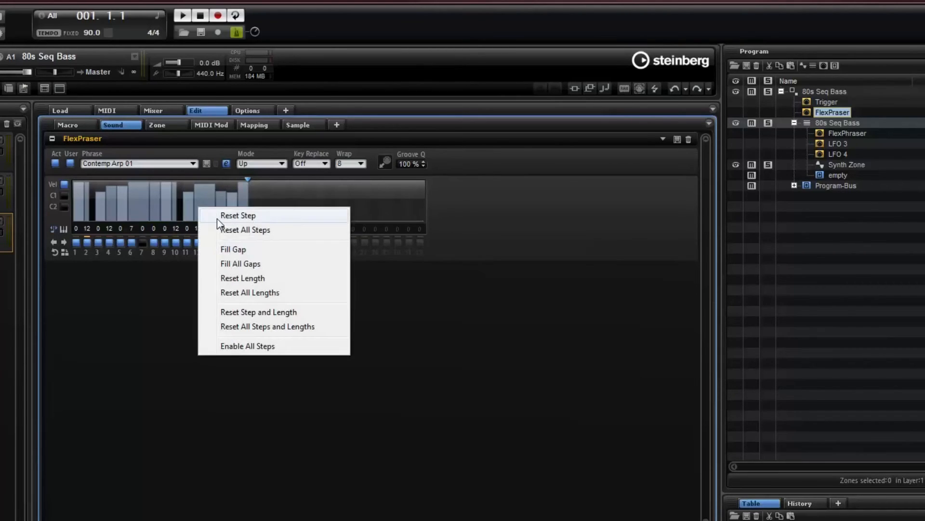
left_click(234, 260)
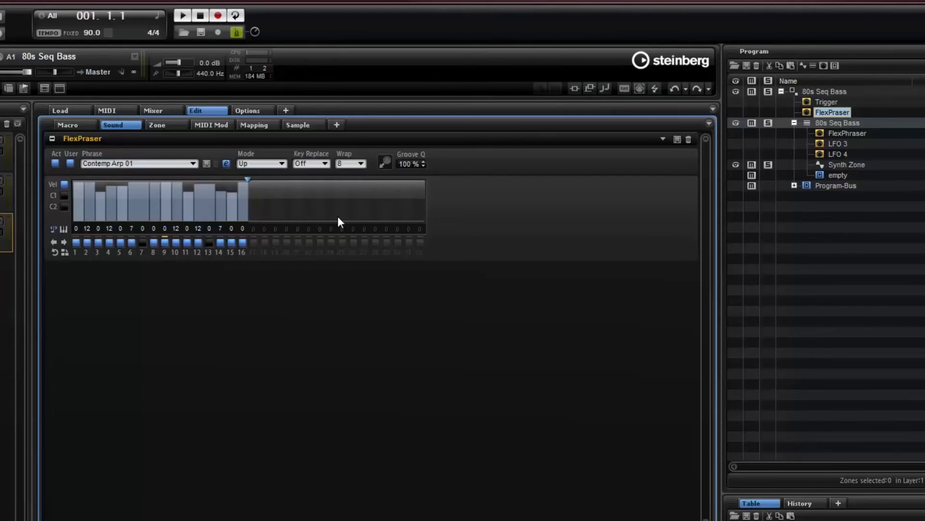
Draw descending C1 controller values over steps 1 to 4 and again over steps 9 to 12
left_click(64, 196)
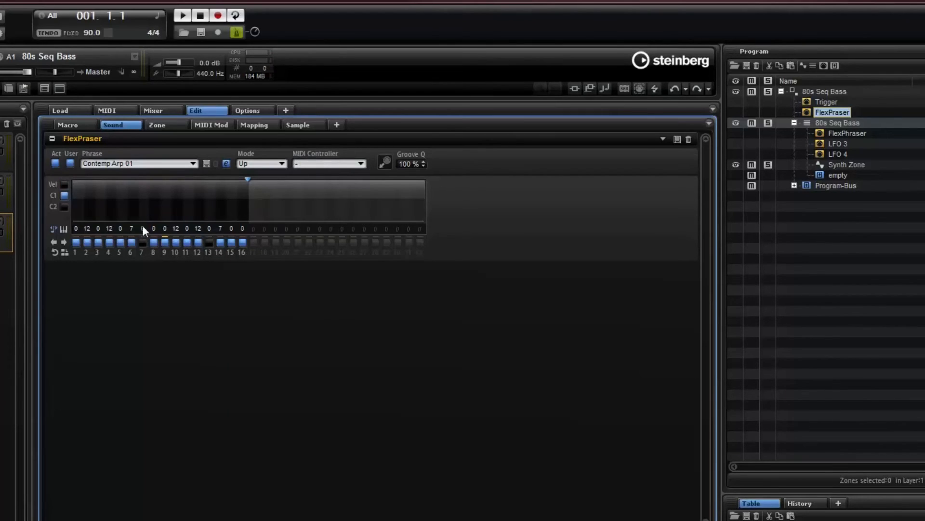
left_click(78, 184)
left_click_drag(79, 184, 114, 213)
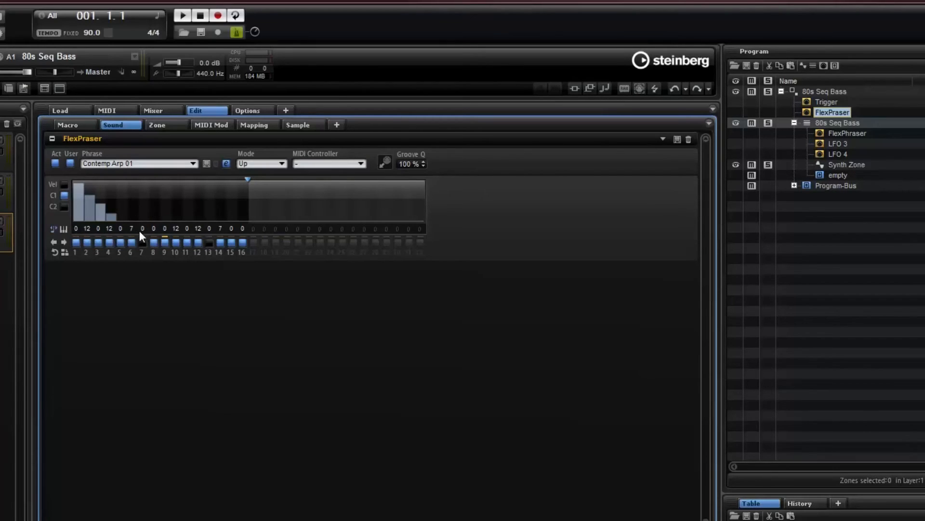
left_click(164, 186)
left_click(174, 189)
left_click_drag(188, 199, 201, 208)
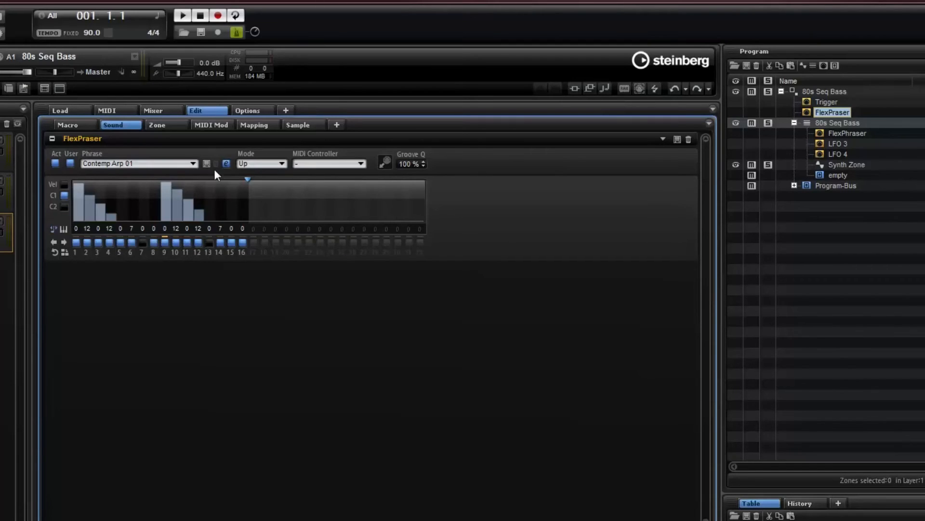
Assign MIDI controller 20 - Contr. 20 to the phrase's C1 controller lane
left_click(342, 166)
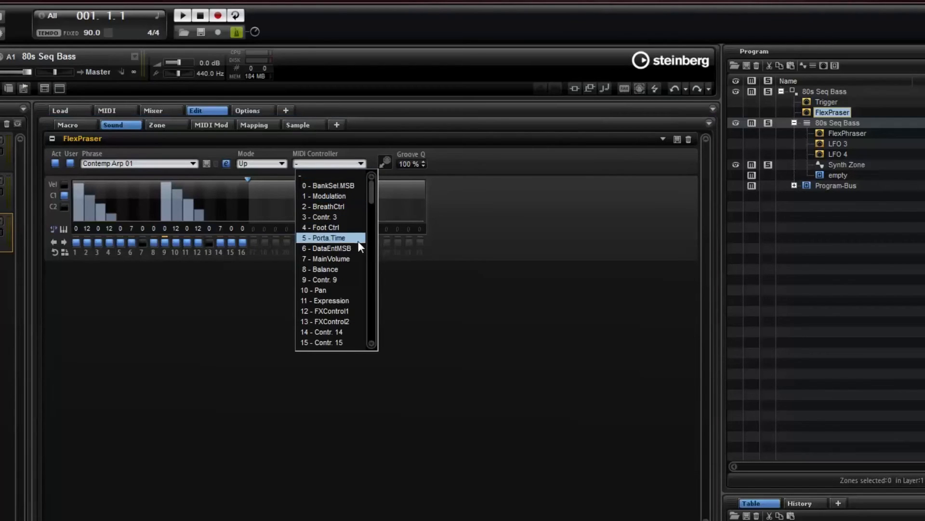
left_click_drag(374, 192, 379, 212)
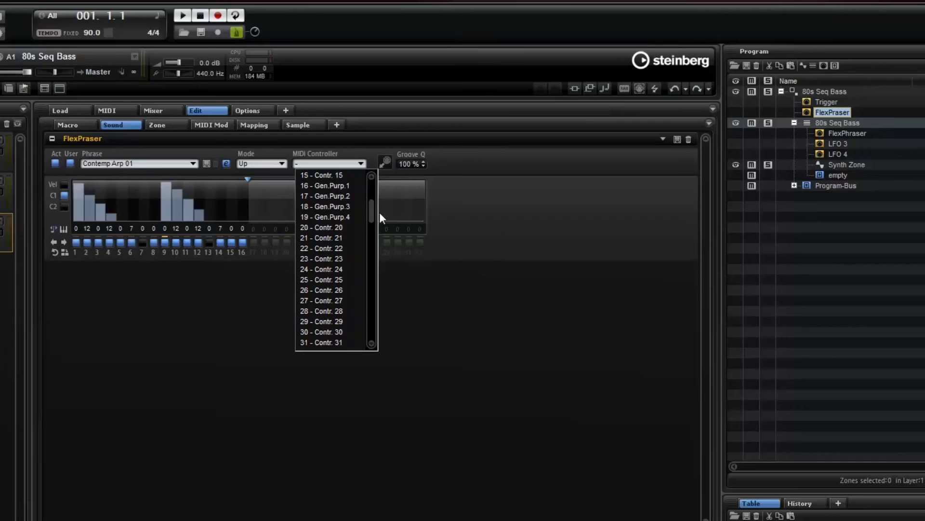
left_click(333, 228)
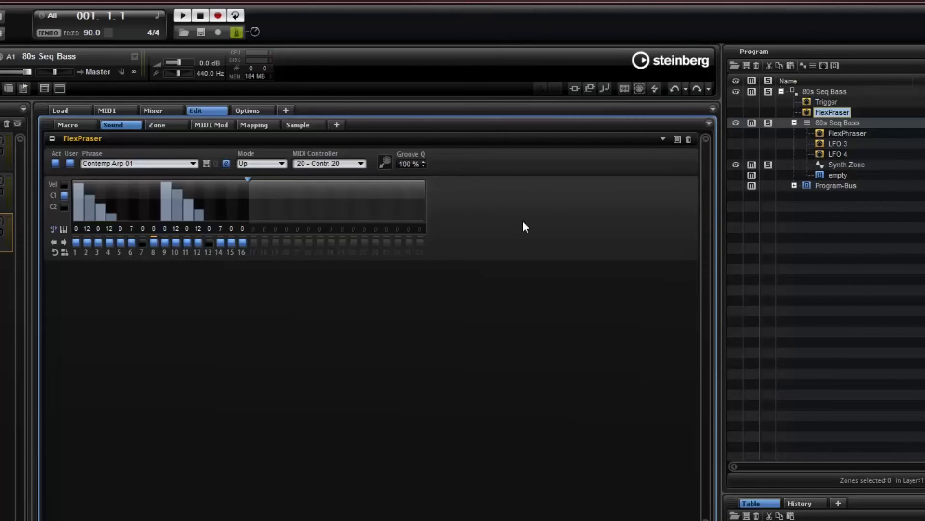
Set MIDI controller 20 - Contr. 20 as the source of row 4 in the Synth Zone's modulation matrix
left_click_drag(848, 116, 842, 163)
left_click(843, 164)
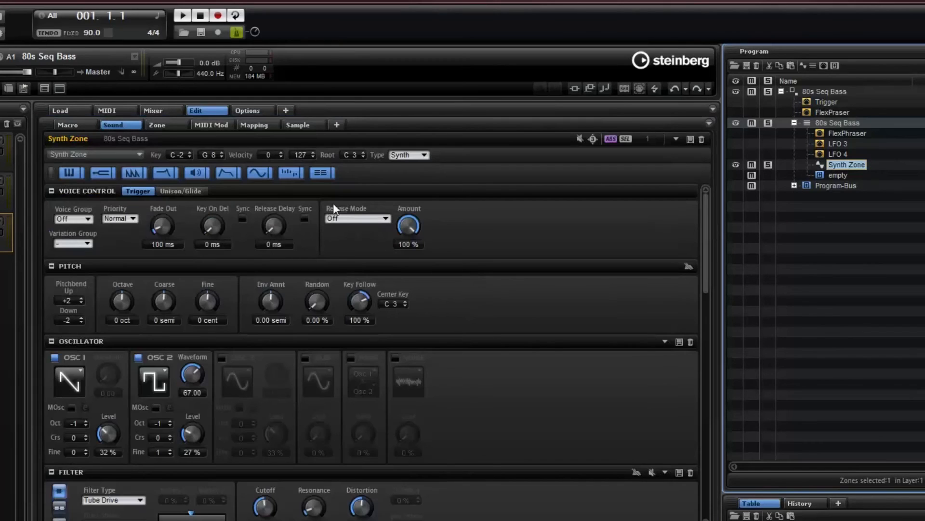
left_click(123, 127)
left_click_drag(706, 245, 711, 488)
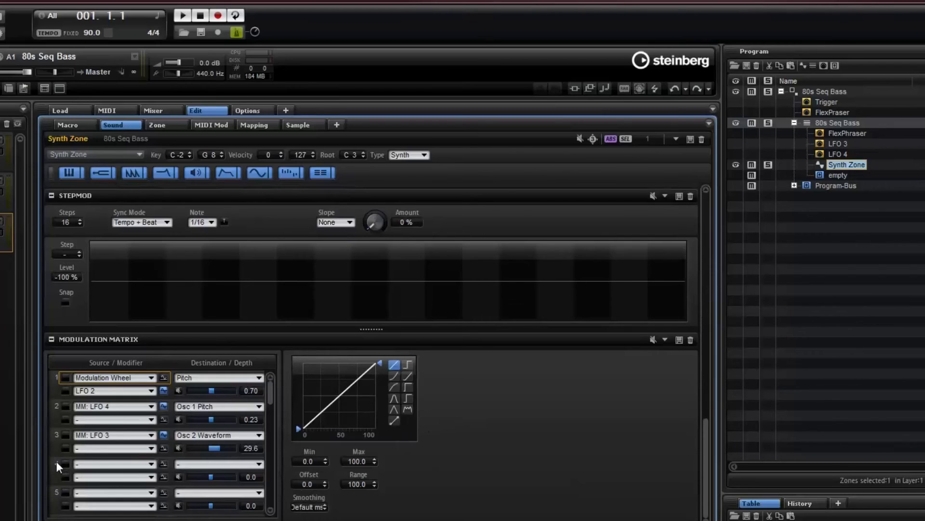
left_click(152, 464)
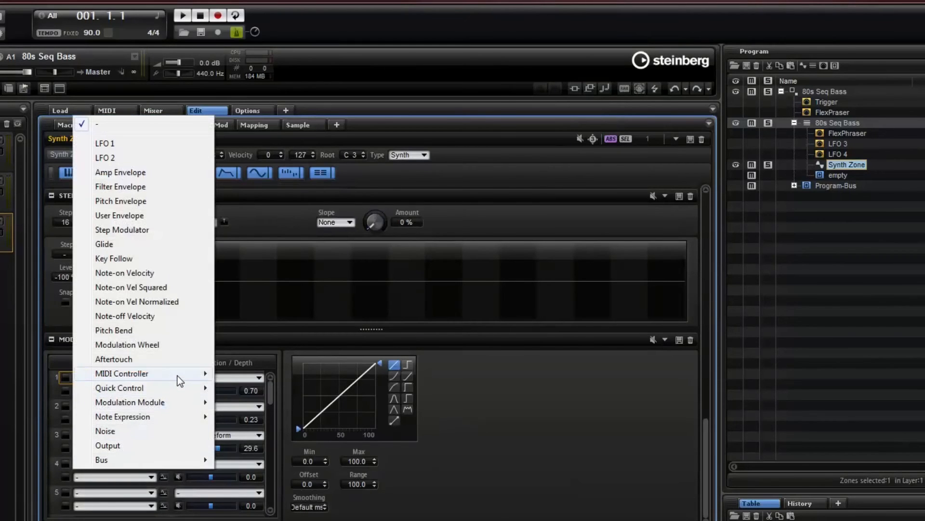
mouse_move(178, 375)
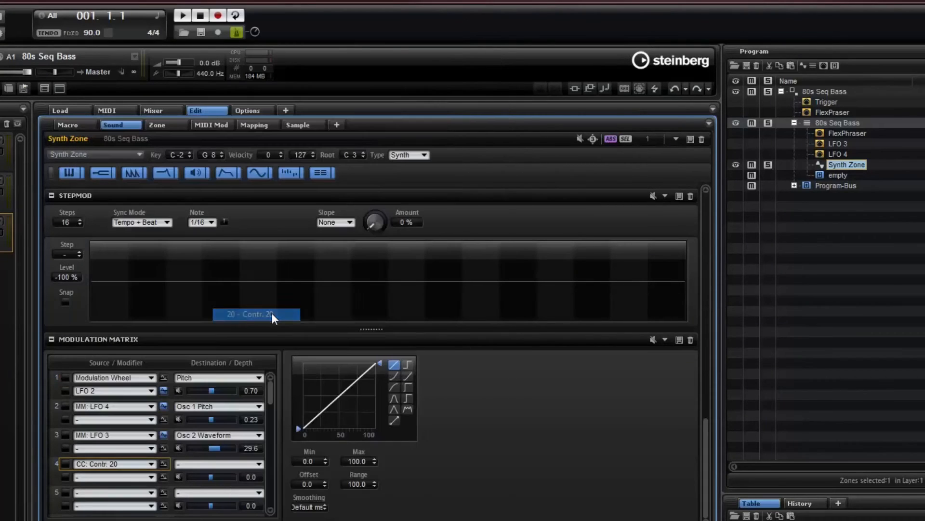
left_click(272, 313)
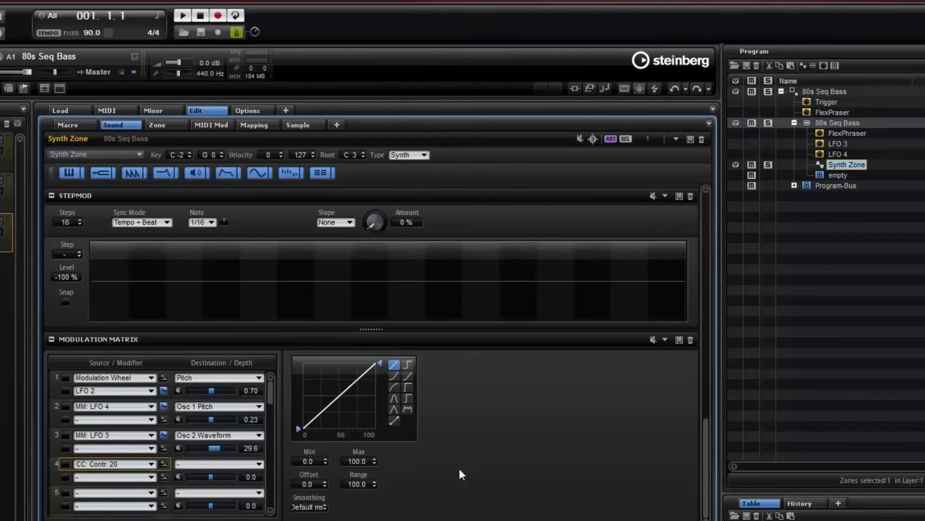
Set Resonance as the destination of row 4 in the modulation matrix, with a depth of 100
left_click(259, 463)
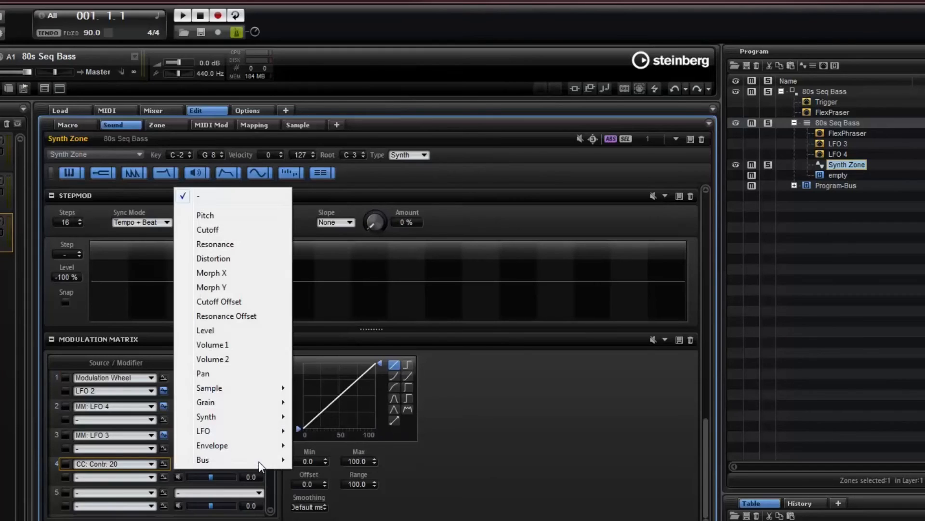
left_click(232, 243)
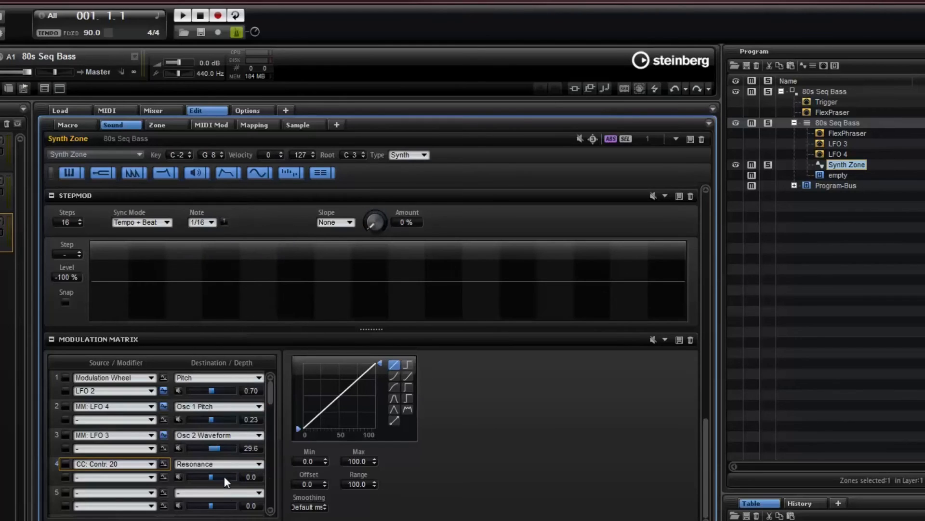
left_click_drag(217, 482, 246, 480)
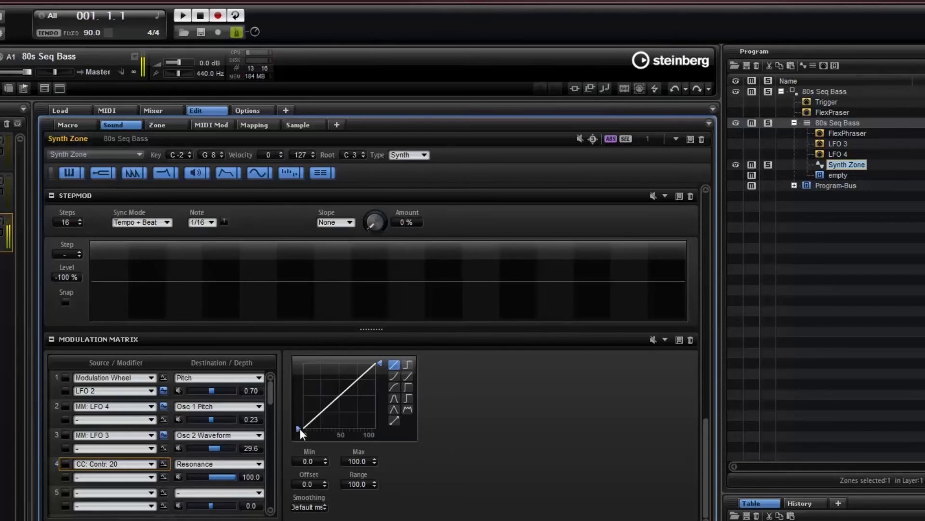
mouse_move(297, 429)
left_mouse_down()
mouse_move(300, 386)
mouse_move(293, 433)
left_mouse_up()
Change row 4's destination to Cutoff and raise its curve minimum to 24.8
left_click(212, 464)
left_click(229, 230)
mouse_move(299, 428)
left_mouse_down()
mouse_move(299, 399)
mouse_move(300, 410)
left_mouse_up()
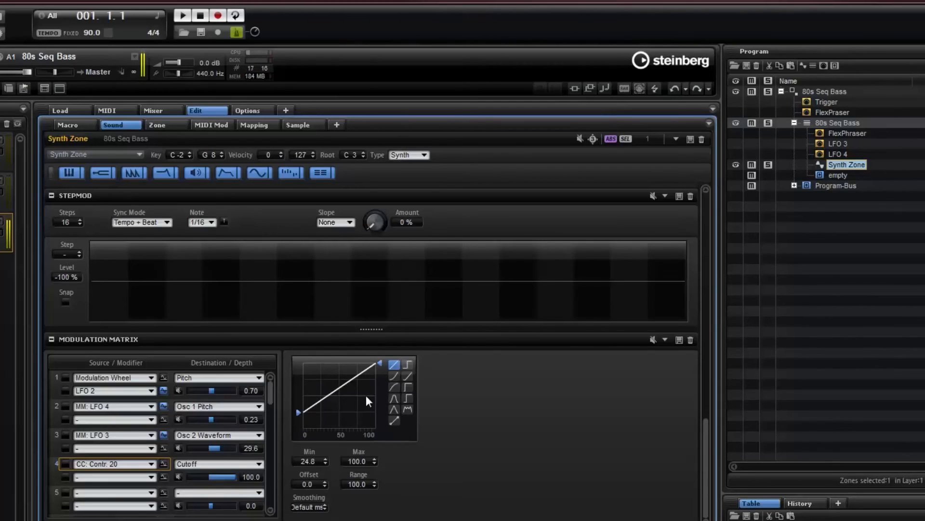
Give row 4 a slow-start exponential curve and set its minimum to 22.8, keeping the maximum at 100
left_click(395, 376)
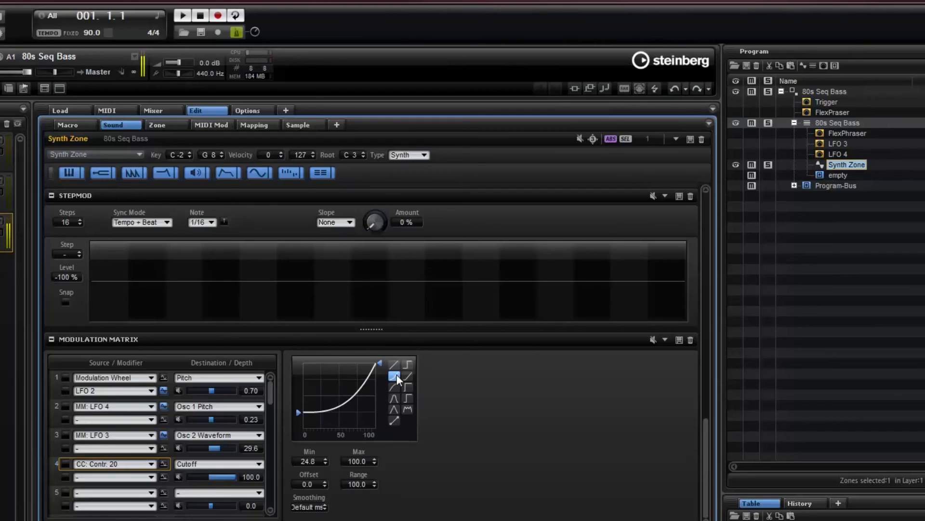
left_click_drag(297, 411, 296, 404)
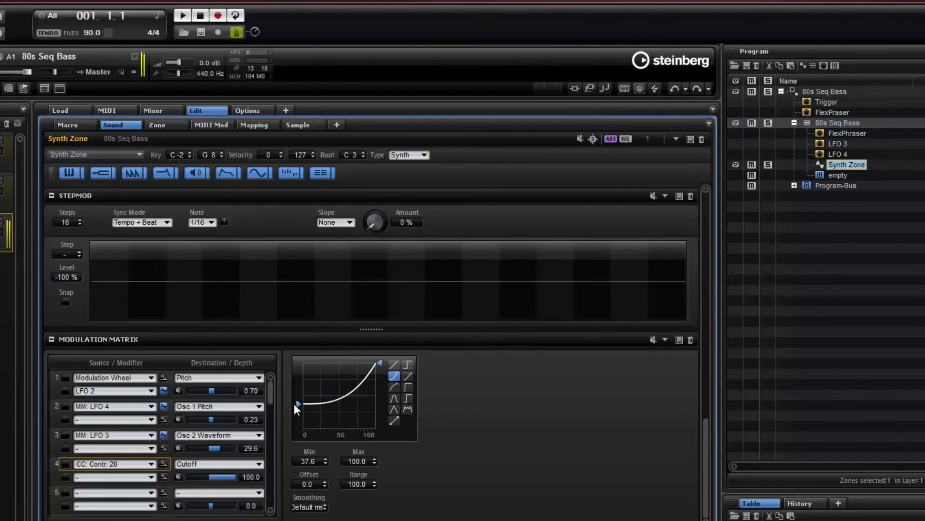
left_click_drag(299, 404, 297, 413)
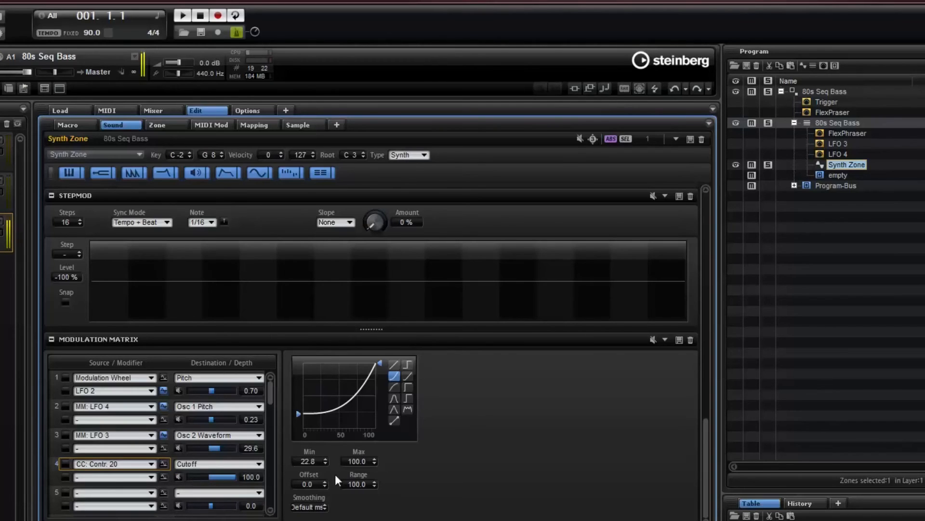
mouse_move(381, 364)
left_mouse_down()
mouse_move(376, 428)
mouse_move(379, 363)
left_mouse_up()
Invert row 4's Cutoff depth to -100 and set its curve minimum to 20.8 and maximum to 0.0
left_click_drag(236, 477, 165, 478)
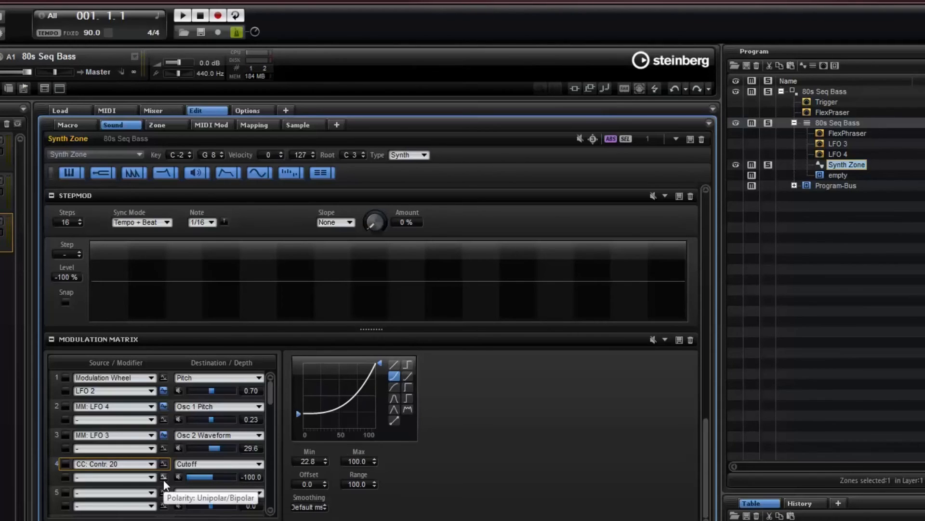
left_click_drag(299, 412, 299, 398)
left_click_drag(381, 364, 377, 448)
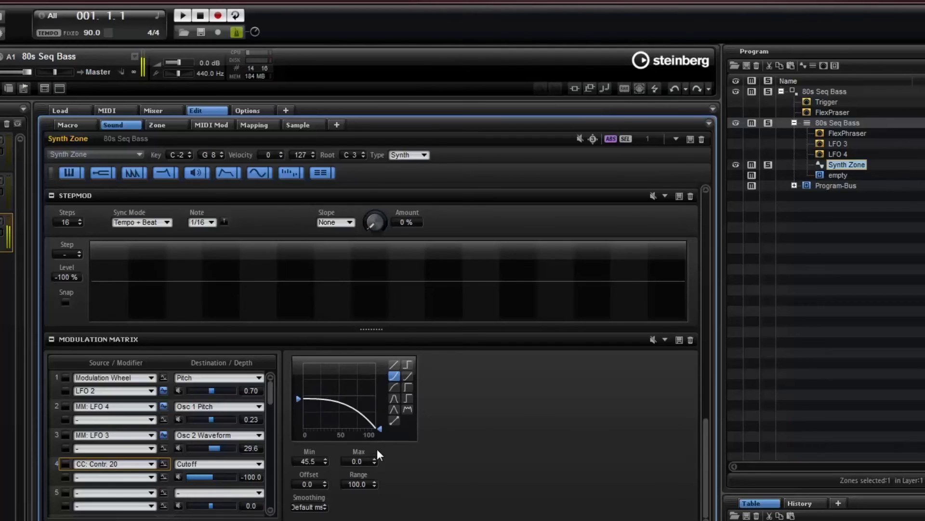
left_click_drag(299, 407, 296, 413)
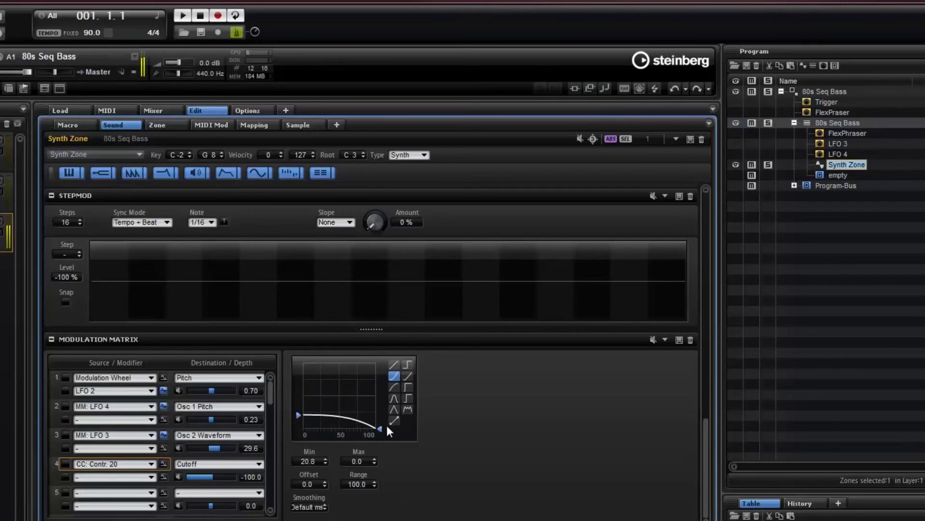
Return row 4 to the linear curve with minimum 27.7 and maximum 100, and set its Cutoff depth to 100
left_click_drag(381, 428, 379, 391)
left_click(394, 365)
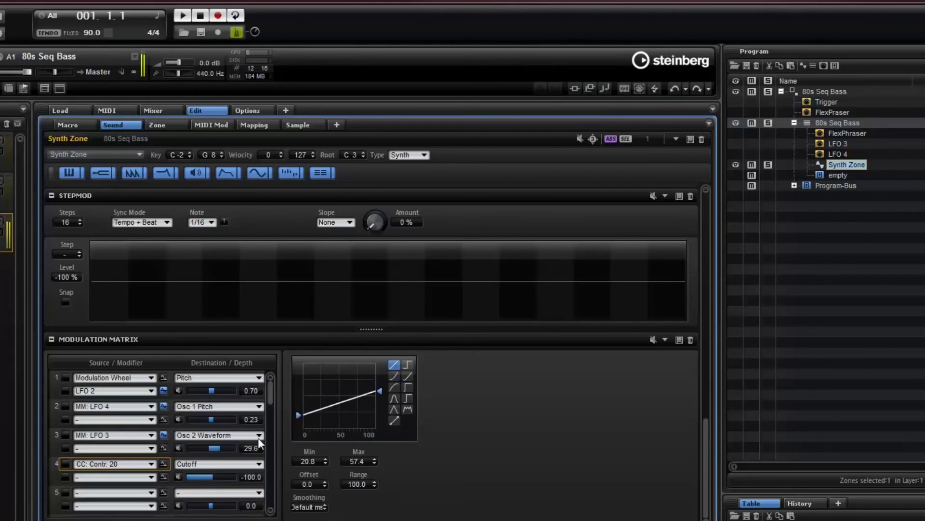
mouse_move(298, 415)
left_mouse_down()
mouse_move(298, 450)
mouse_move(299, 417)
left_mouse_up()
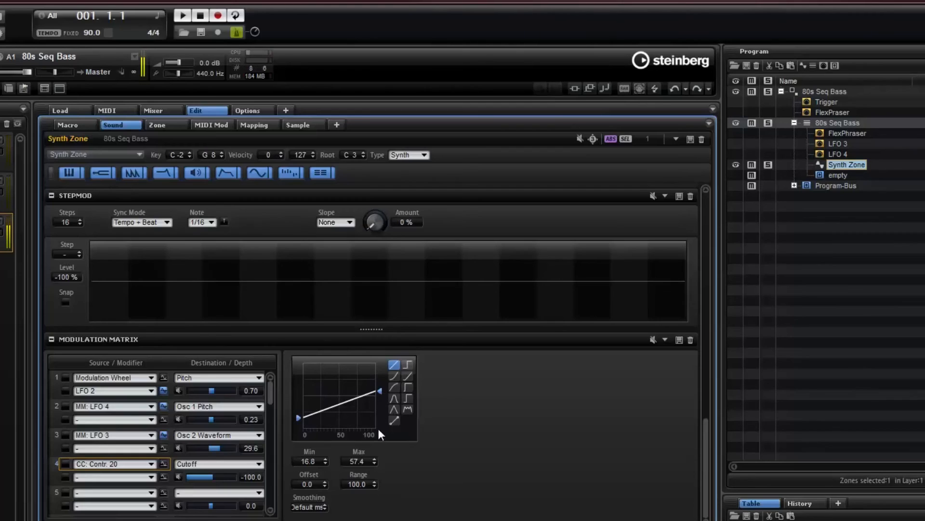
left_click_drag(379, 391, 377, 356)
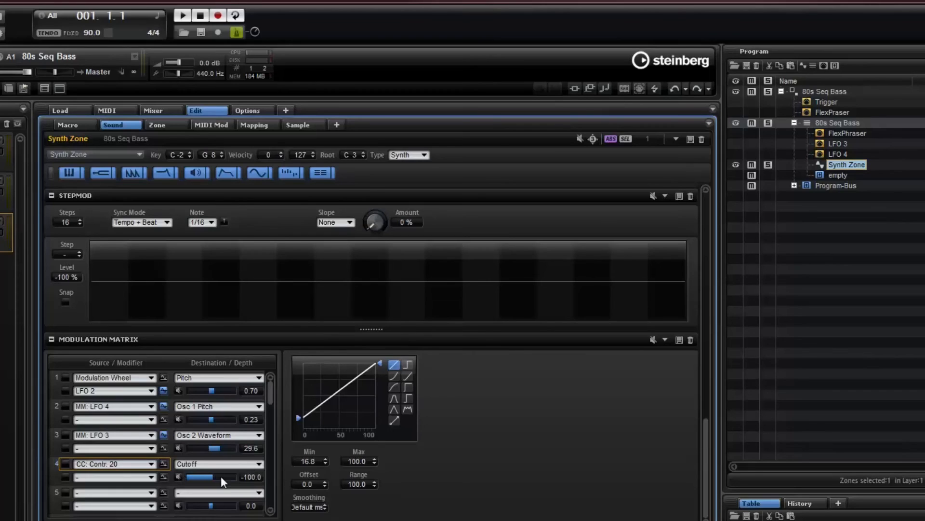
left_click_drag(216, 474, 280, 475)
left_click_drag(300, 417, 299, 409)
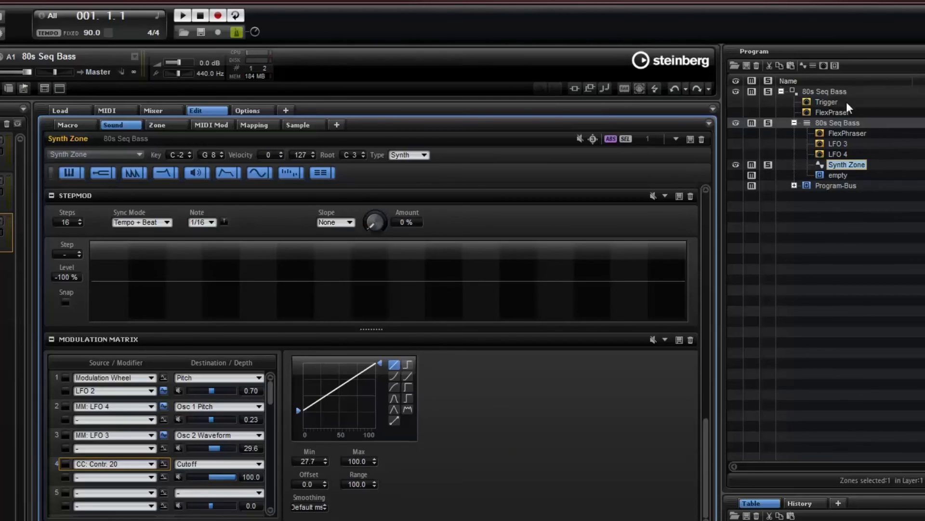
In the FlexPraser's C1 controller lane, draw descending values over steps 1 to 4, ending at 23
left_click(826, 110)
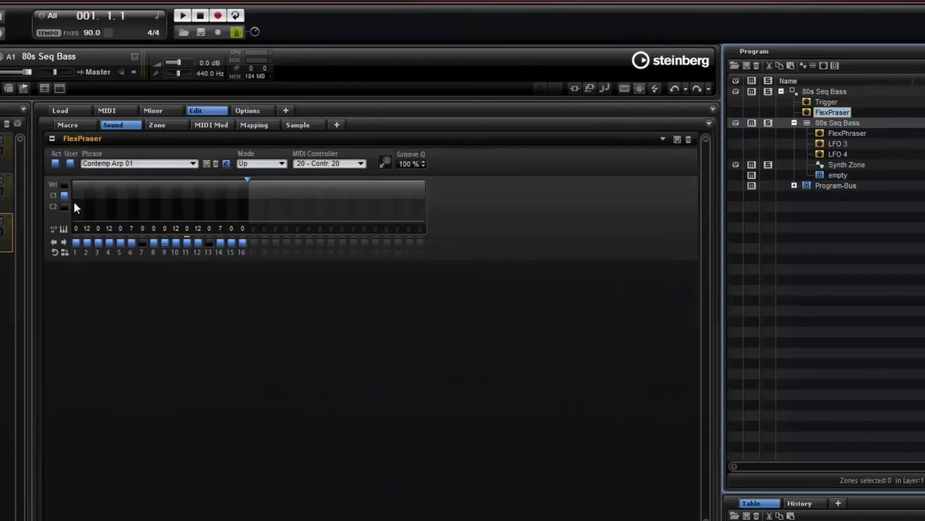
left_click(832, 112)
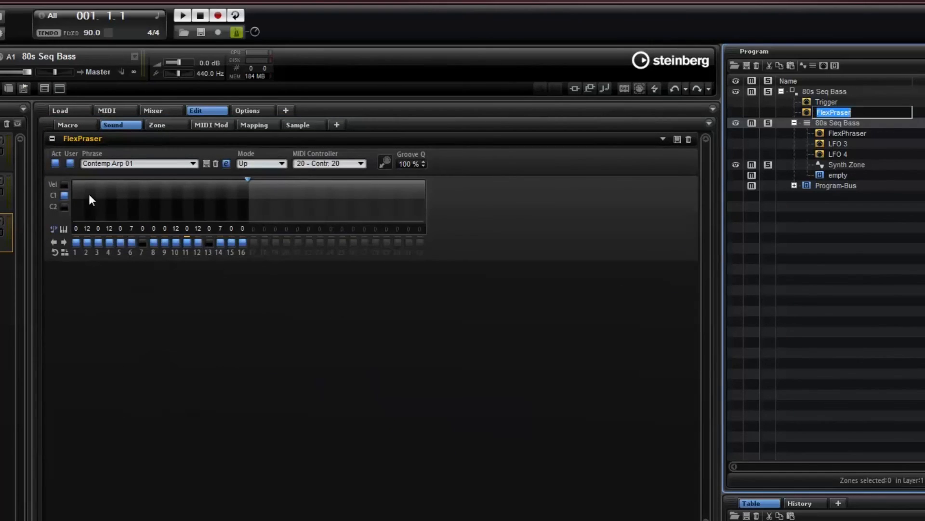
left_click(64, 184)
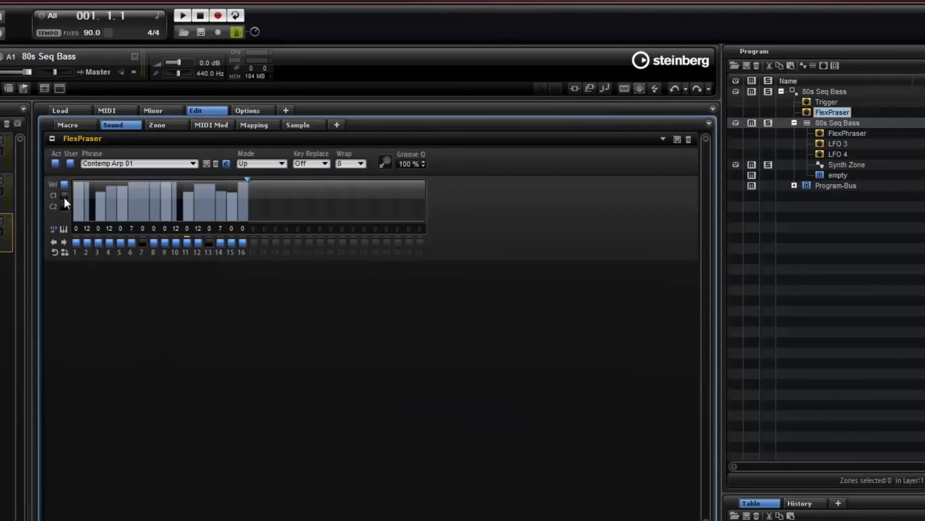
left_click(64, 197)
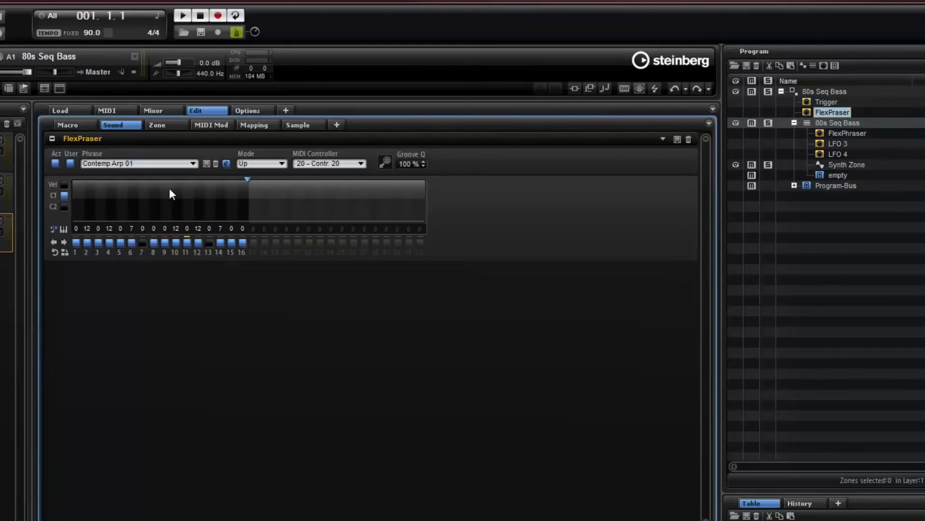
left_click(81, 185)
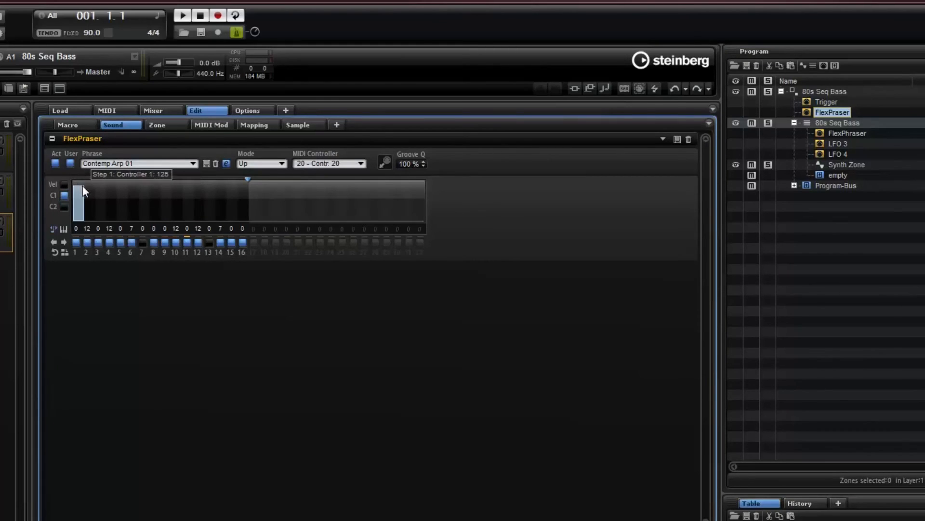
left_click(90, 197)
left_click(103, 207)
left_click(114, 214)
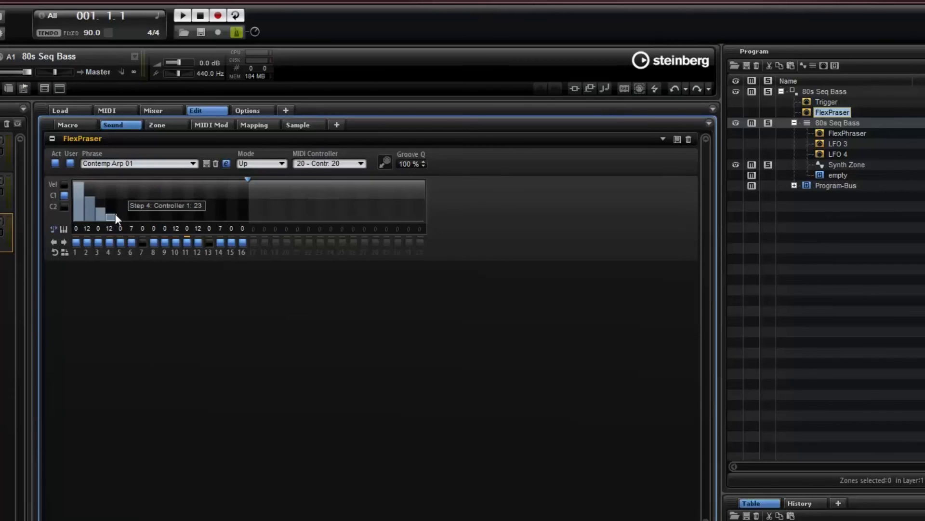
Draw descending C1 values over steps 8 to 11, ending at 21, and over steps 14 to 16
left_click(155, 183)
left_click(166, 195)
left_click(181, 208)
left_click(190, 215)
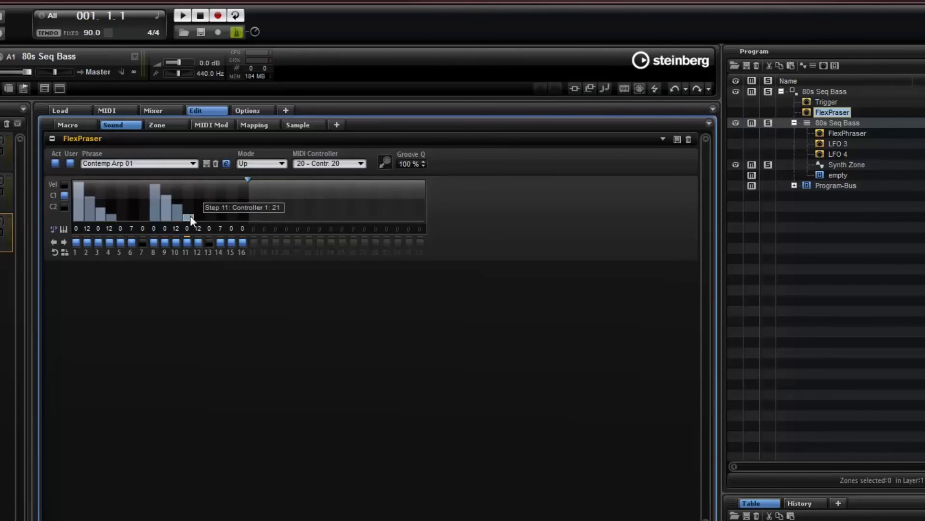
left_click(223, 185)
left_click(232, 199)
left_click(243, 214)
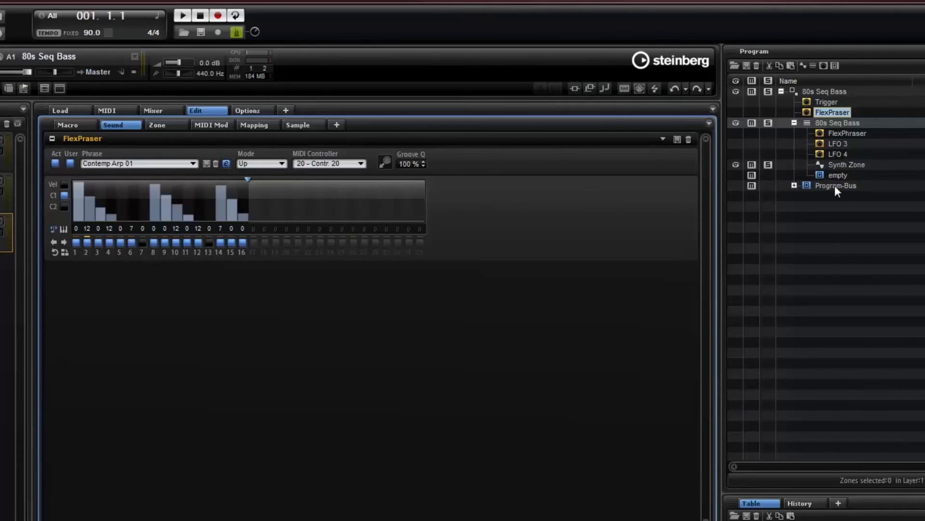
In the Synth Zone's modulation matrix, keep controller 20 as row 4's source and set its curve minimum to 0.0 and maximum to 49.5
left_click(836, 163)
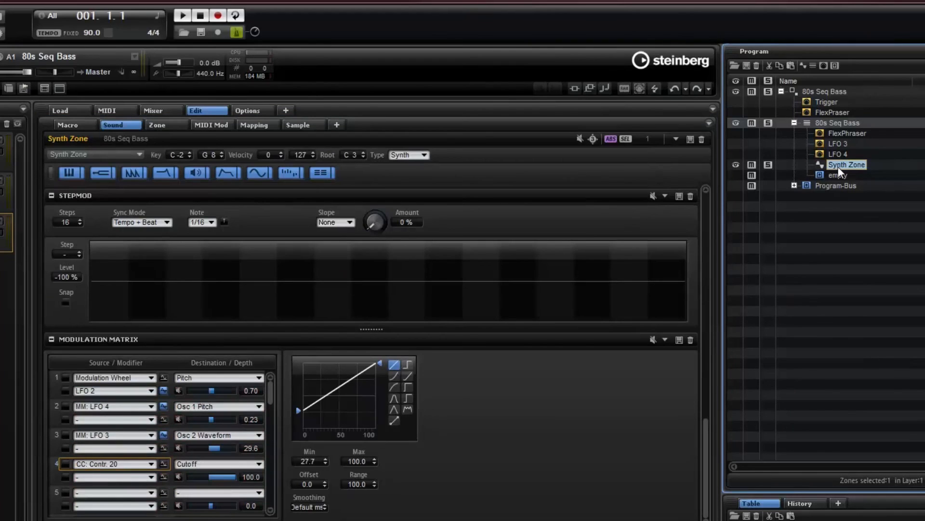
left_click(136, 464)
mouse_move(144, 374)
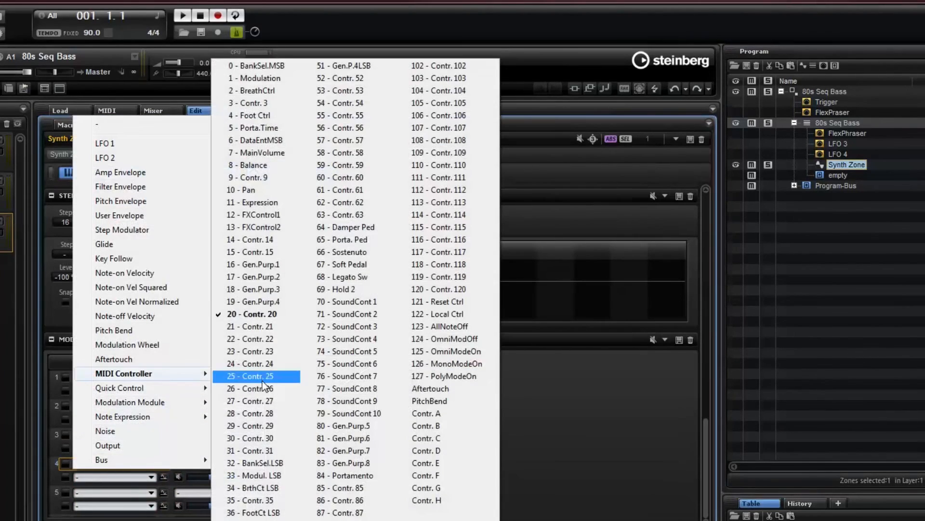
left_click(275, 317)
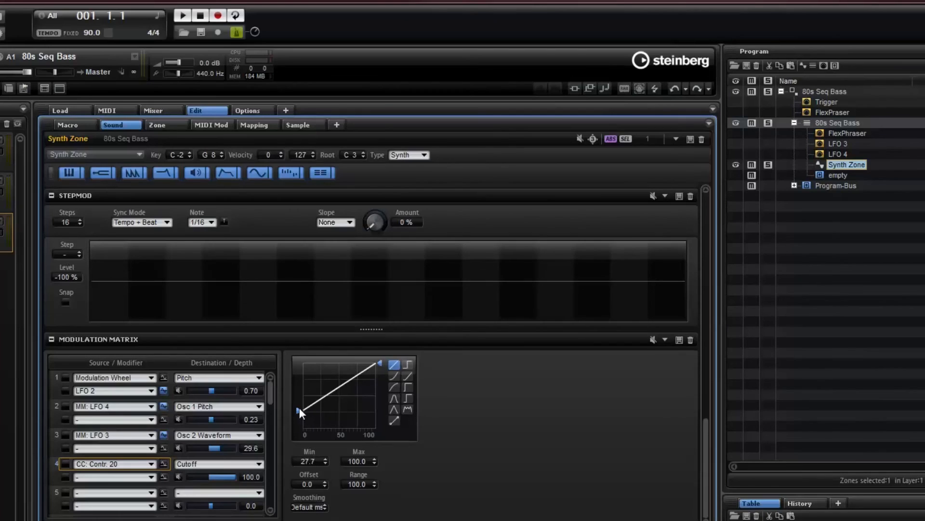
left_click_drag(300, 407, 293, 429)
left_click_drag(380, 361, 380, 394)
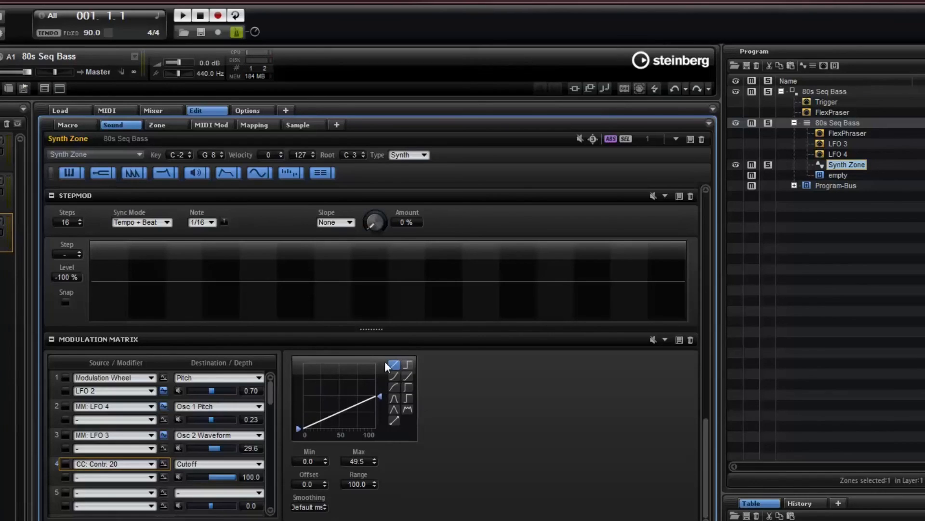
In the FlexPraser's C2 controller lane, draw a descending ramp across steps 1 to 16, ending at 15
left_click(840, 112)
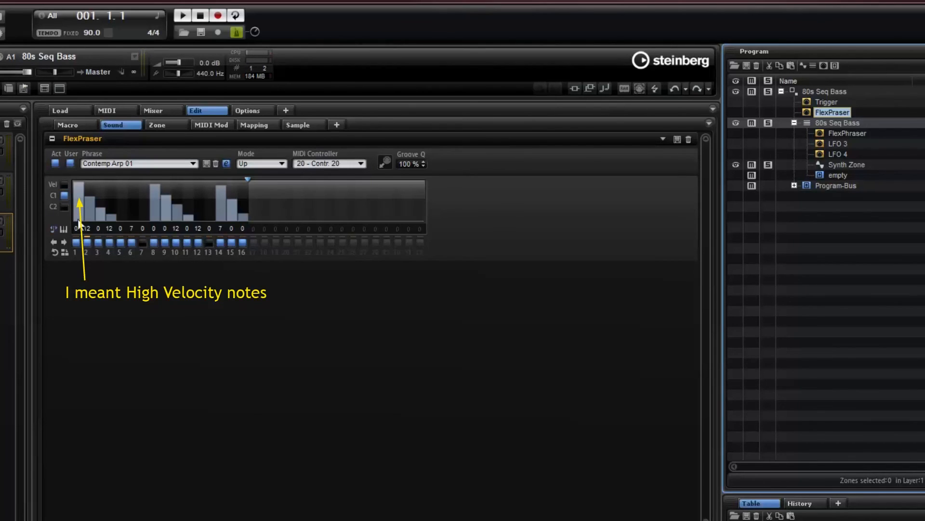
left_click(64, 207)
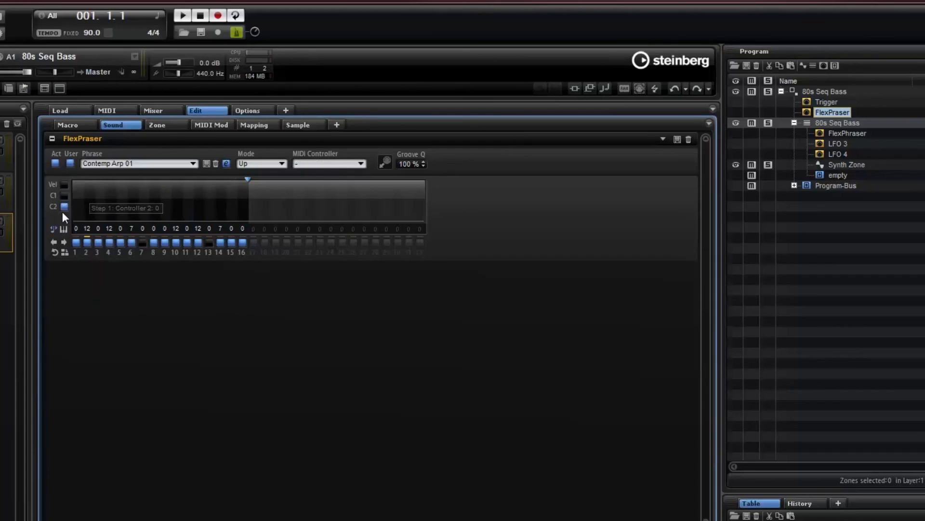
left_click_drag(76, 184, 241, 215)
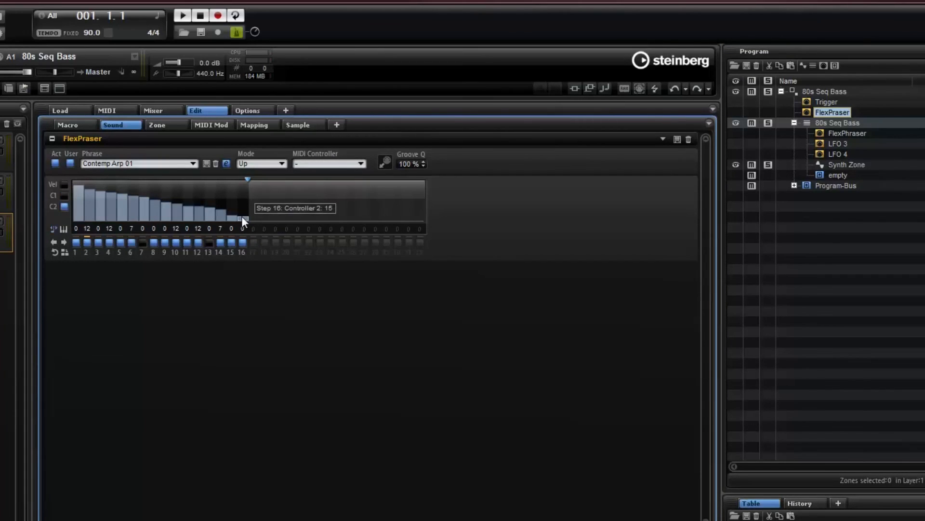
Assign MIDI controller 21 - Contr. 21 to the phrase's C2 controller lane
left_click(336, 166)
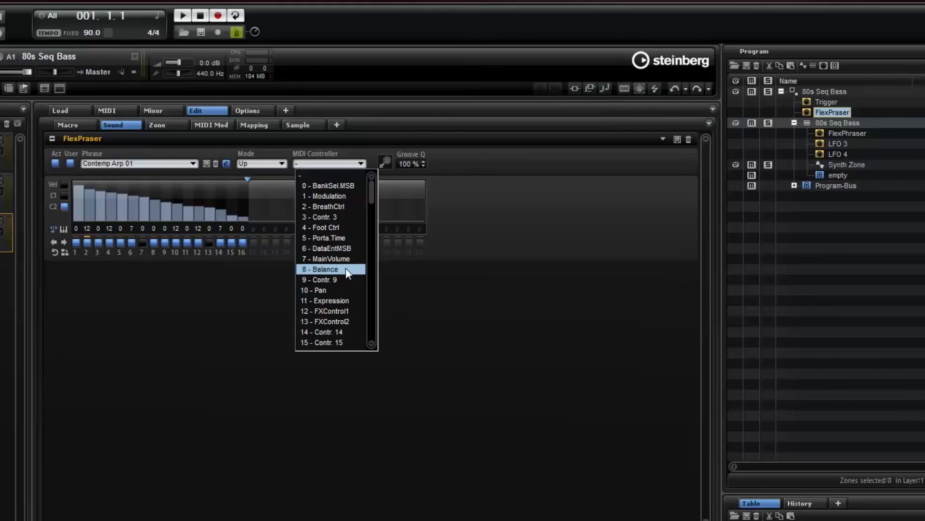
scroll(344, 299, "down", 5)
scroll(344, 299, "down", 3)
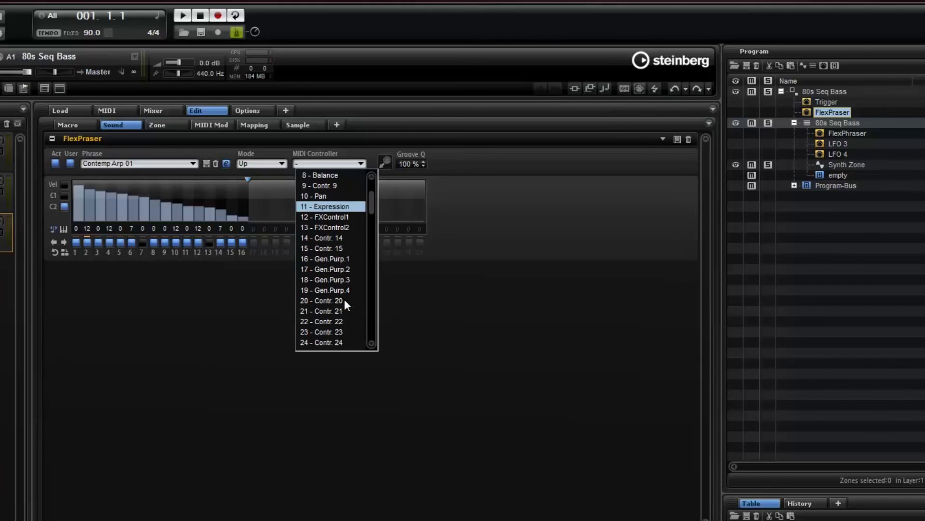
left_click(341, 312)
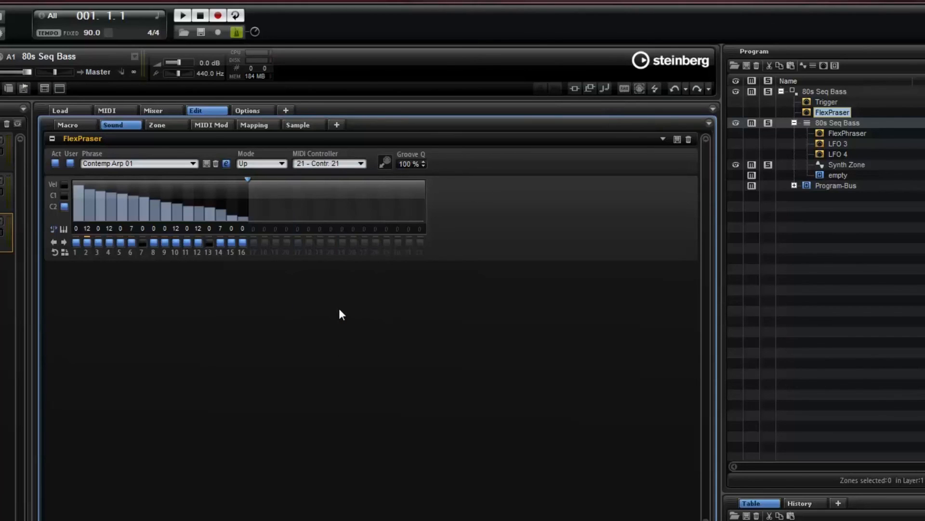
In the Synth Zone's modulation matrix, route MIDI controller 21 to Resonance in row 5 with a depth of 100.0
left_click(835, 164)
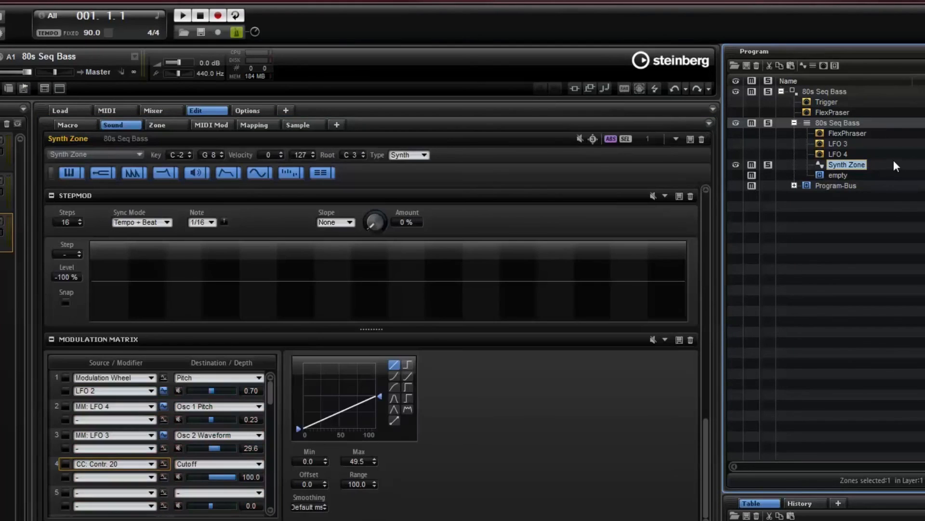
left_click(122, 493)
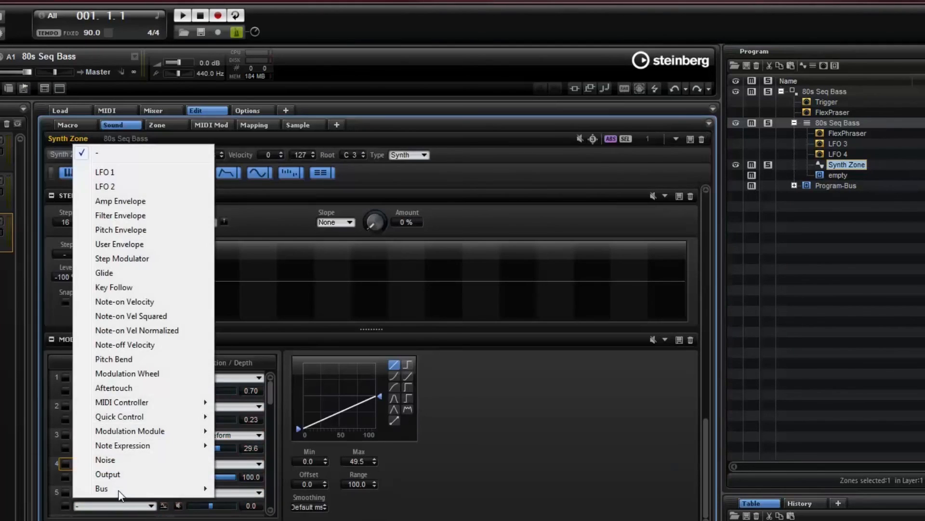
mouse_move(146, 403)
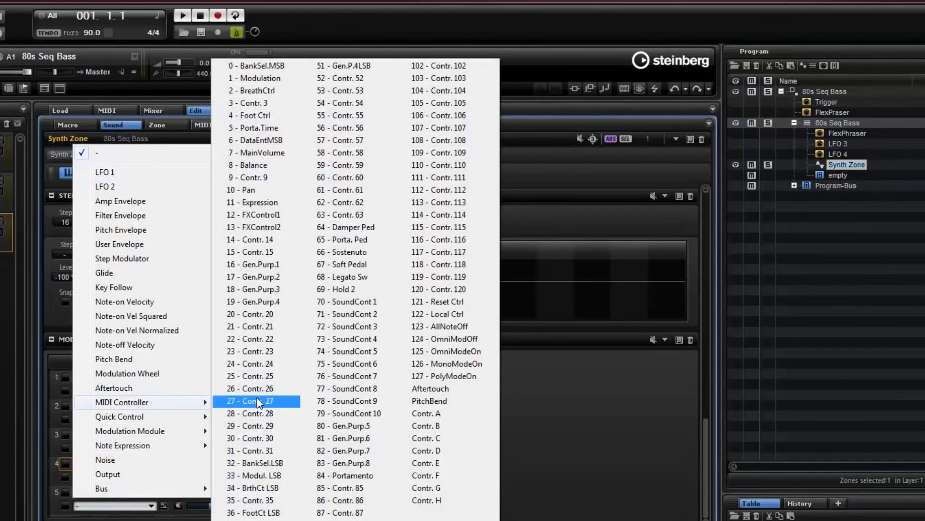
left_click(268, 327)
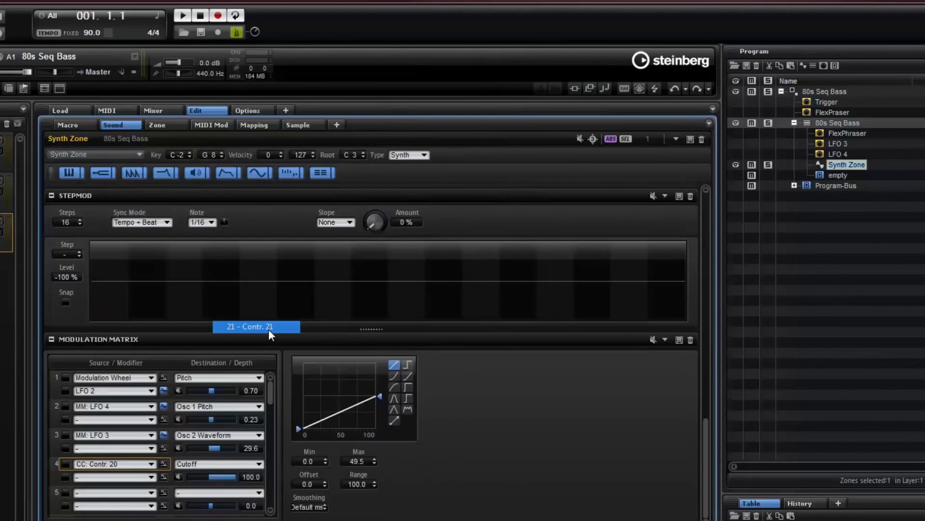
left_click(219, 494)
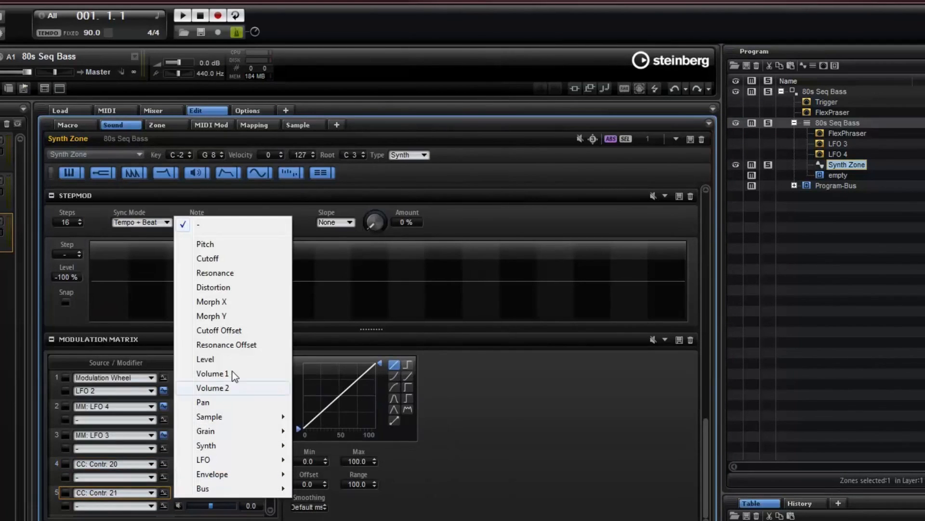
left_click(223, 273)
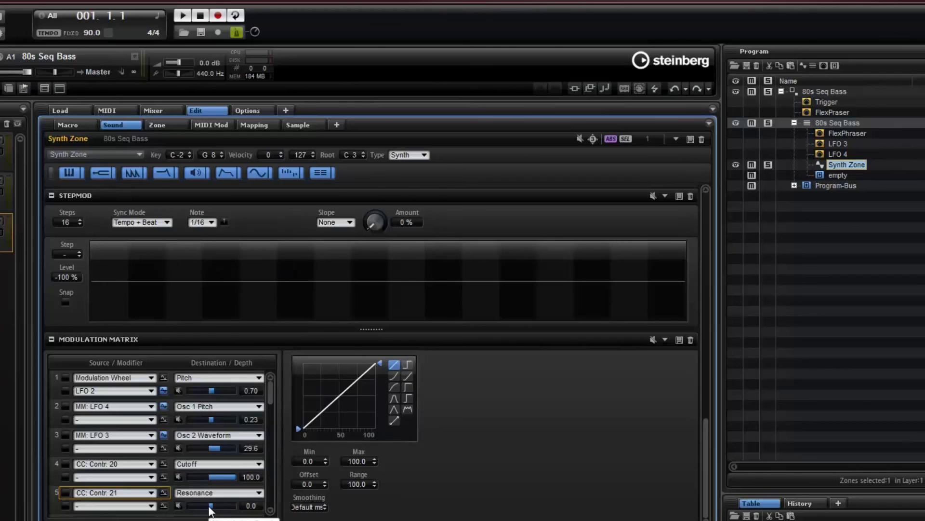
left_click_drag(212, 506, 246, 512)
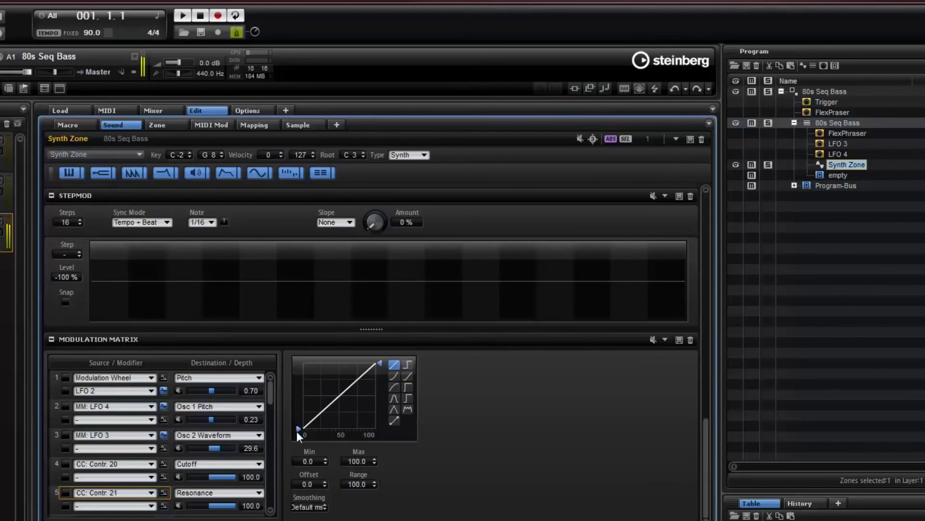
Shape row 5's modulation curve as a falling line with a minimum of 71.3 and a maximum of 50.5
left_click_drag(380, 363, 379, 389)
left_click_drag(296, 428, 299, 381)
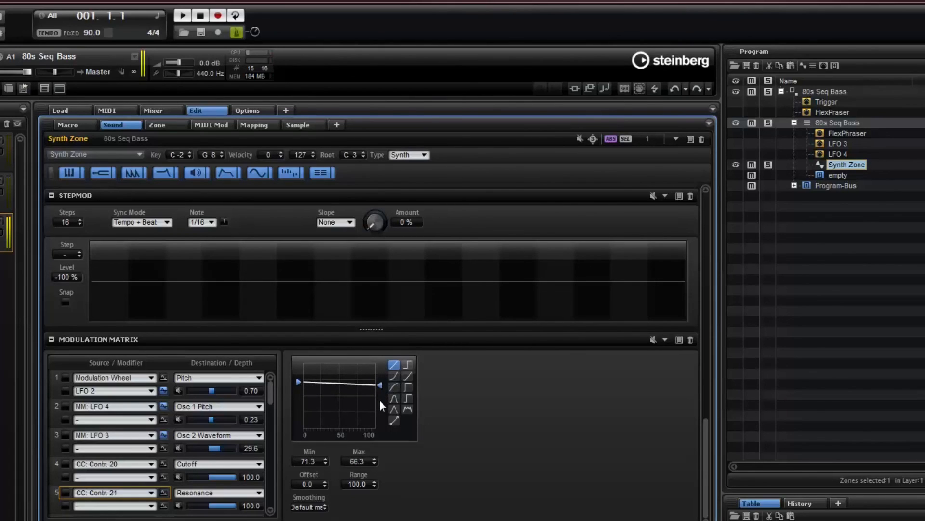
left_click_drag(381, 386, 381, 402)
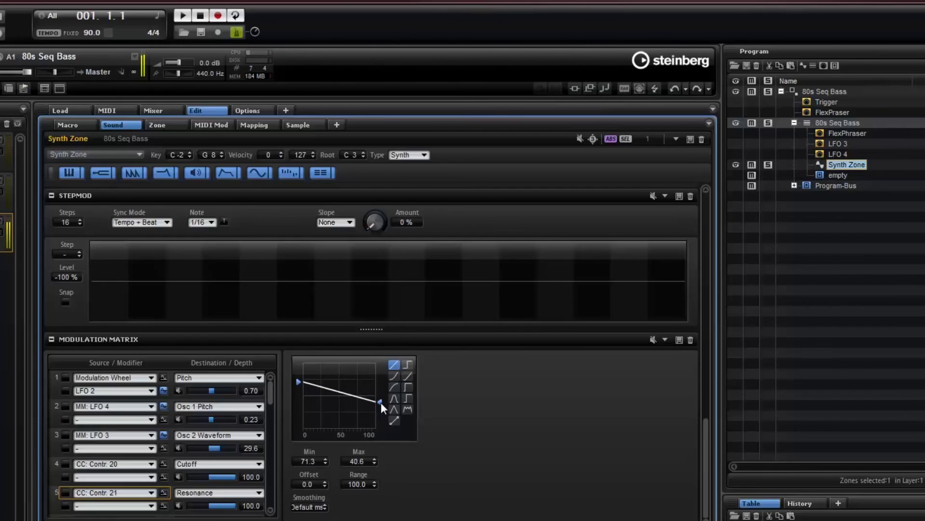
left_click_drag(380, 402, 380, 395)
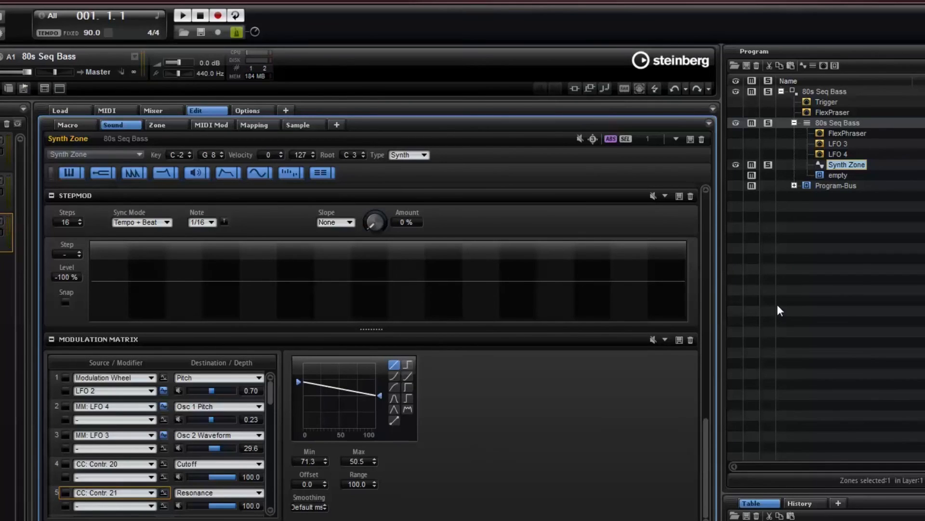
Review the FlexPraser's velocity, C1 and C2 lanes, ending on the velocity lane
left_click(835, 113)
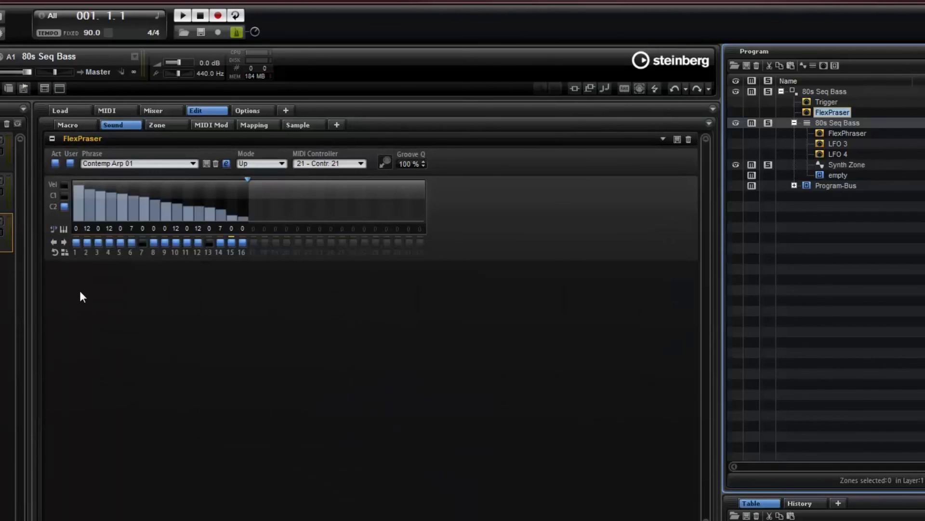
left_click(63, 186)
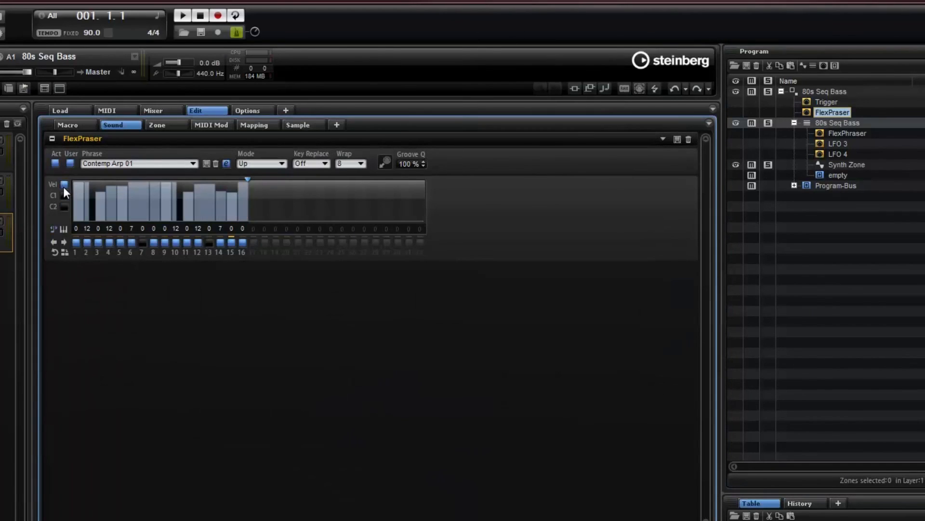
left_click(63, 196)
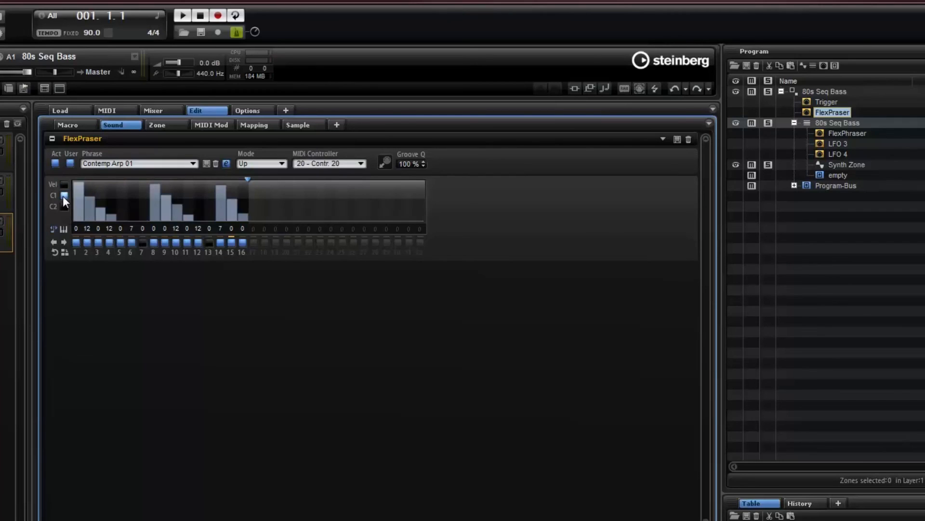
left_click(65, 206)
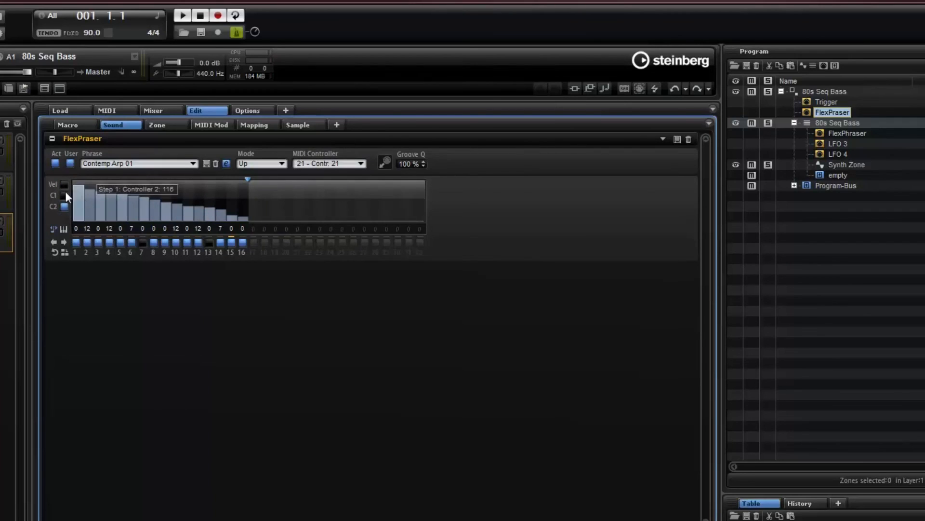
left_click(64, 184)
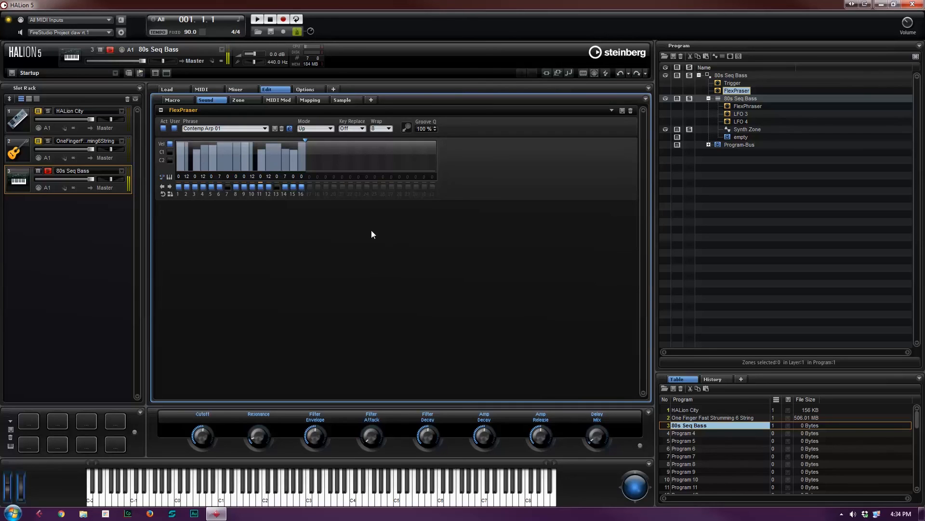
Try the Up/Down 1 and Random playback modes on the FlexPraser's Contemp Arp 01 phrase
left_click(322, 129)
left_click(342, 182)
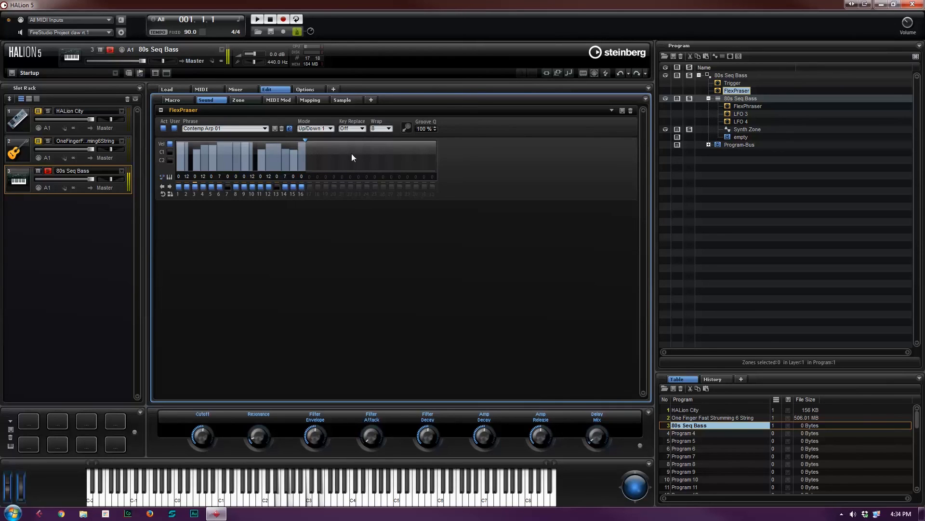
left_click(331, 128)
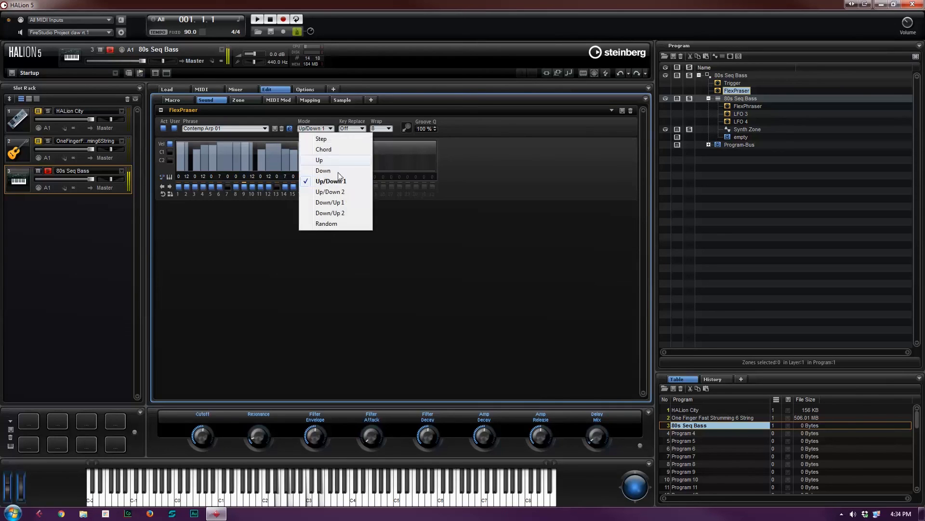
left_click(339, 223)
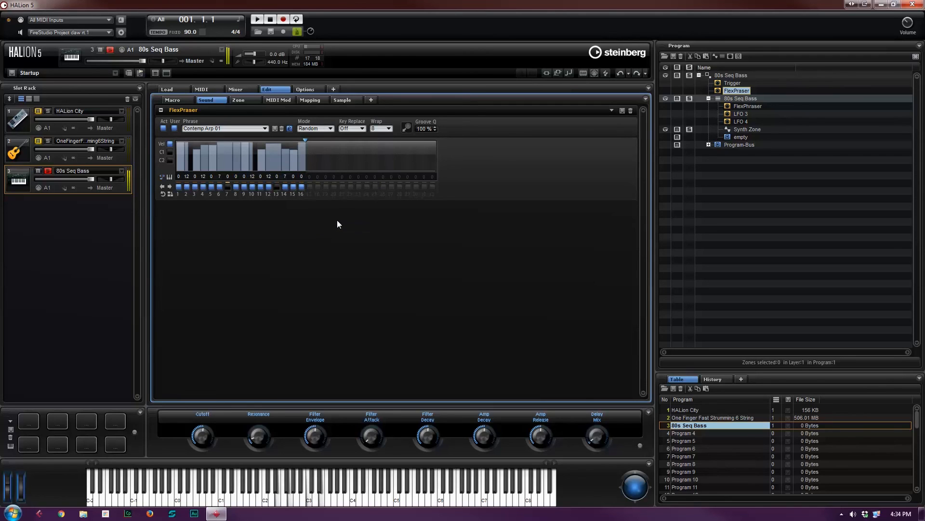
Set the FlexPraser's playback mode to Step, keeping the module's name
left_click(332, 128)
left_click(333, 140)
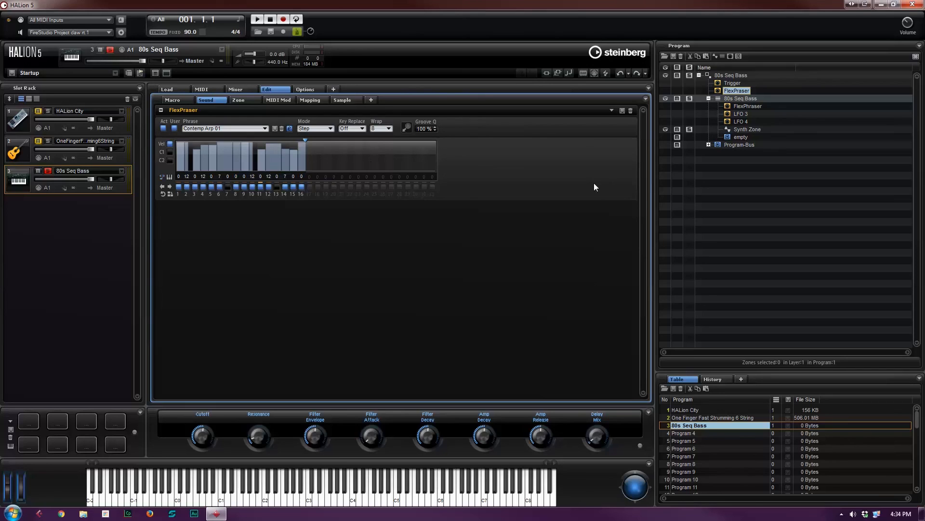
left_click(736, 91)
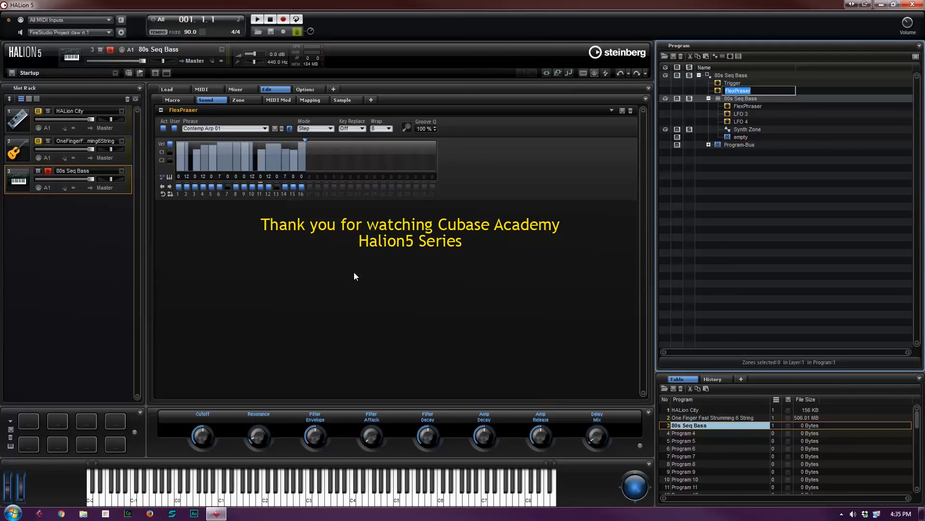
left_click(354, 273)
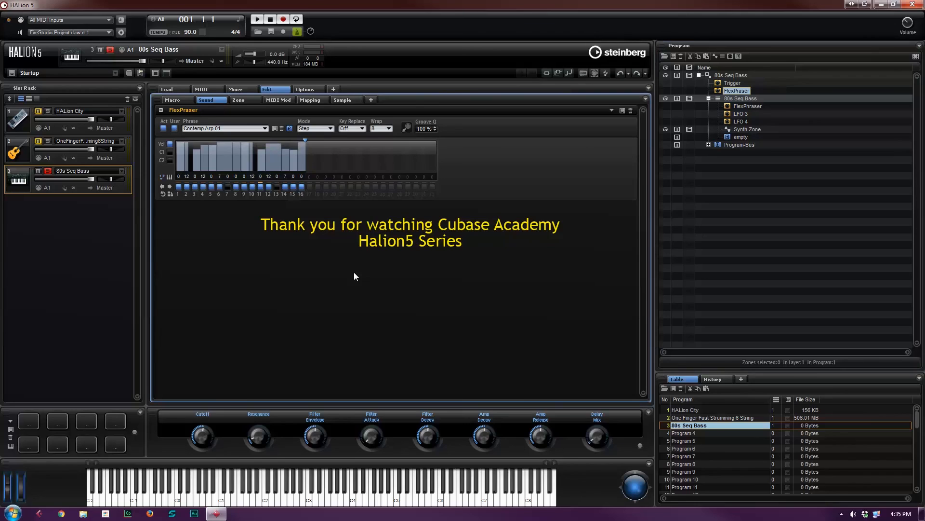